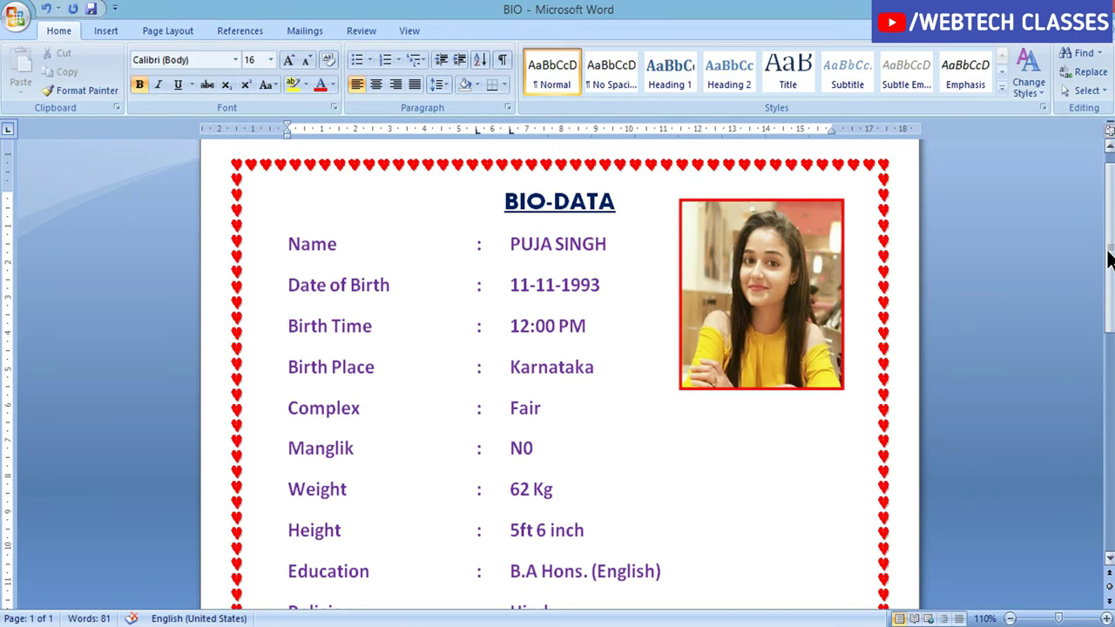
Step: Scroll through the sample bio-data page to preview the finished layout
mouse_move(1112, 256)
mouse_down()
mouse_move(1112, 308)
mouse_move(1111, 239)
mouse_up()
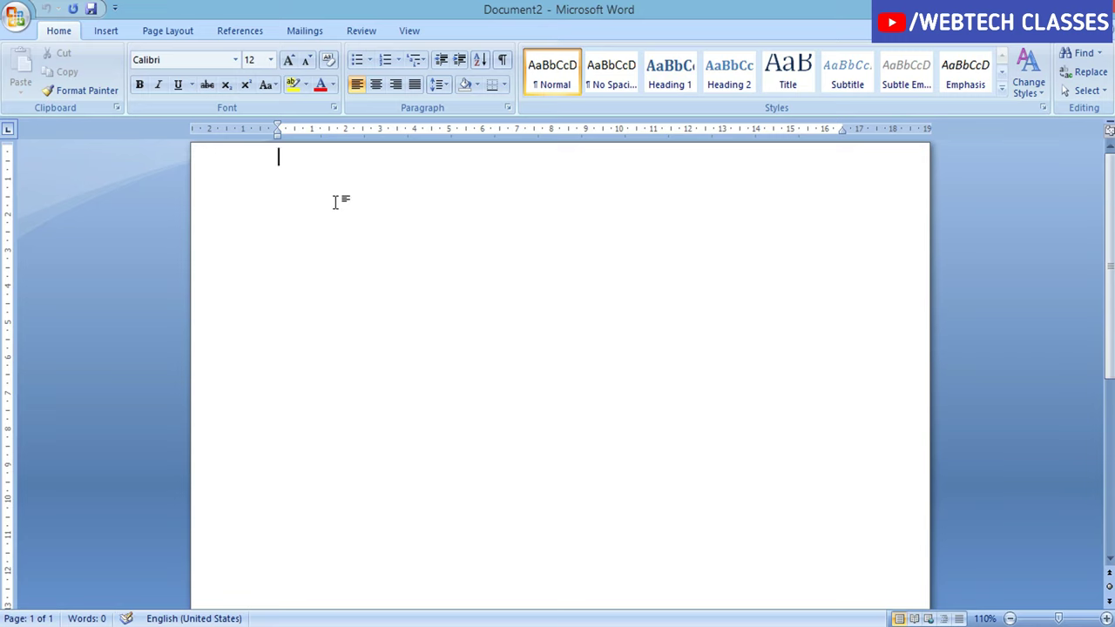
Step: Give Document2 Normal margins, portrait orientation and A4 (21 x 29.7 cm) paper
click(171, 32)
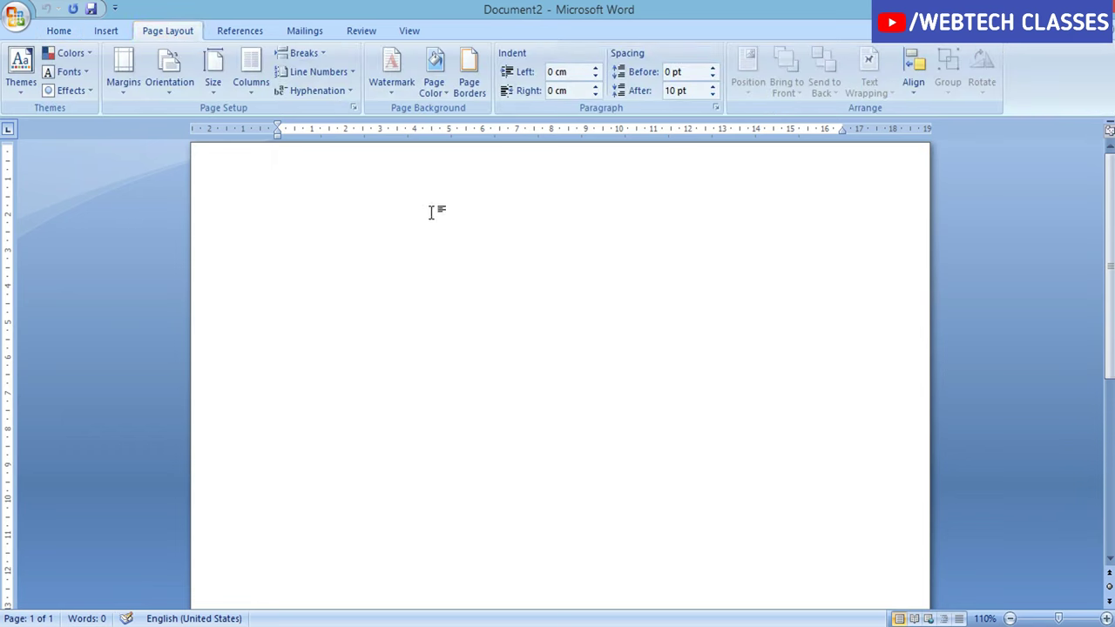
click(122, 91)
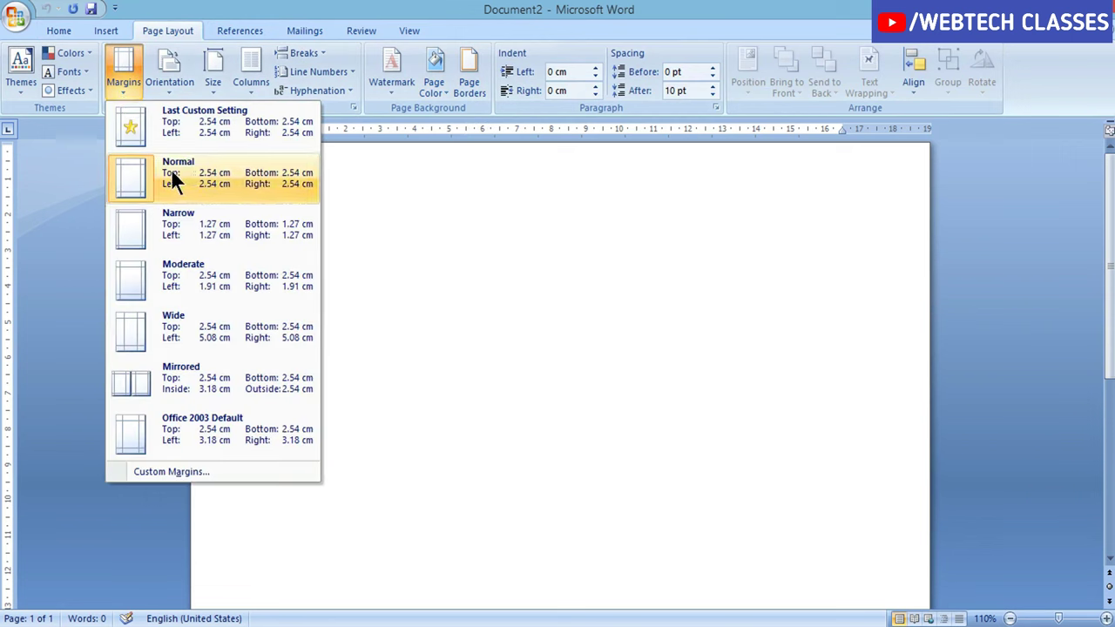
click(242, 167)
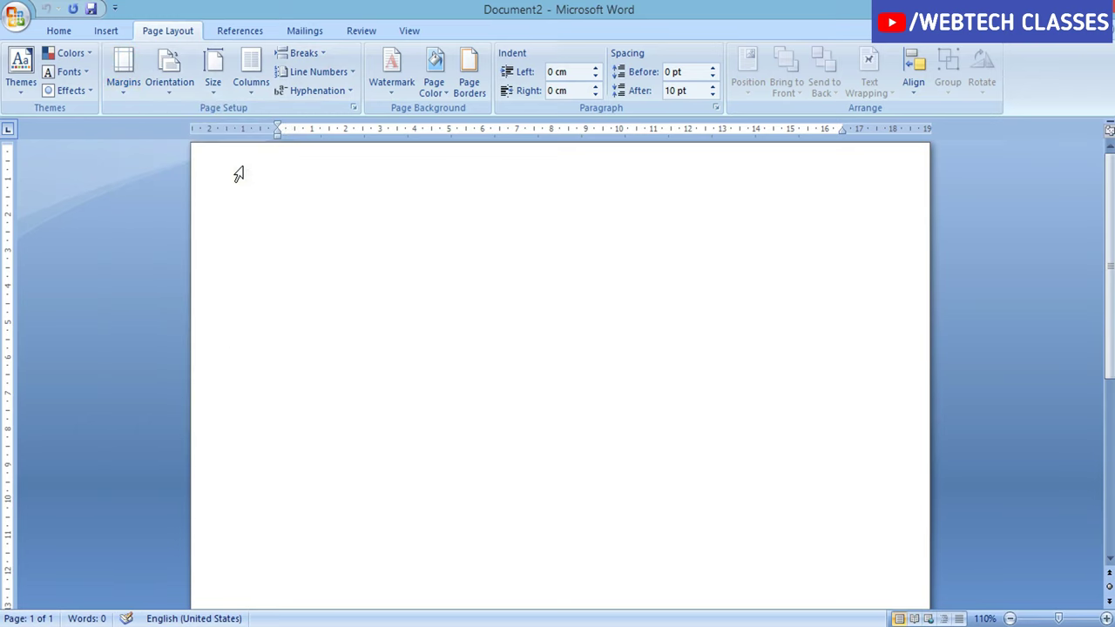
click(169, 87)
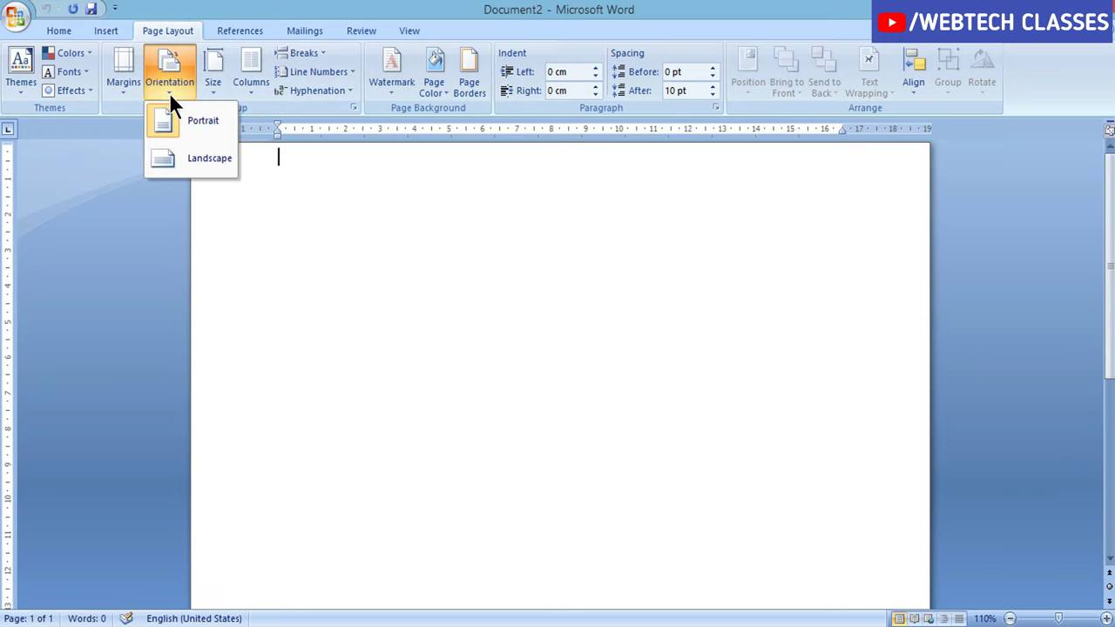
click(214, 127)
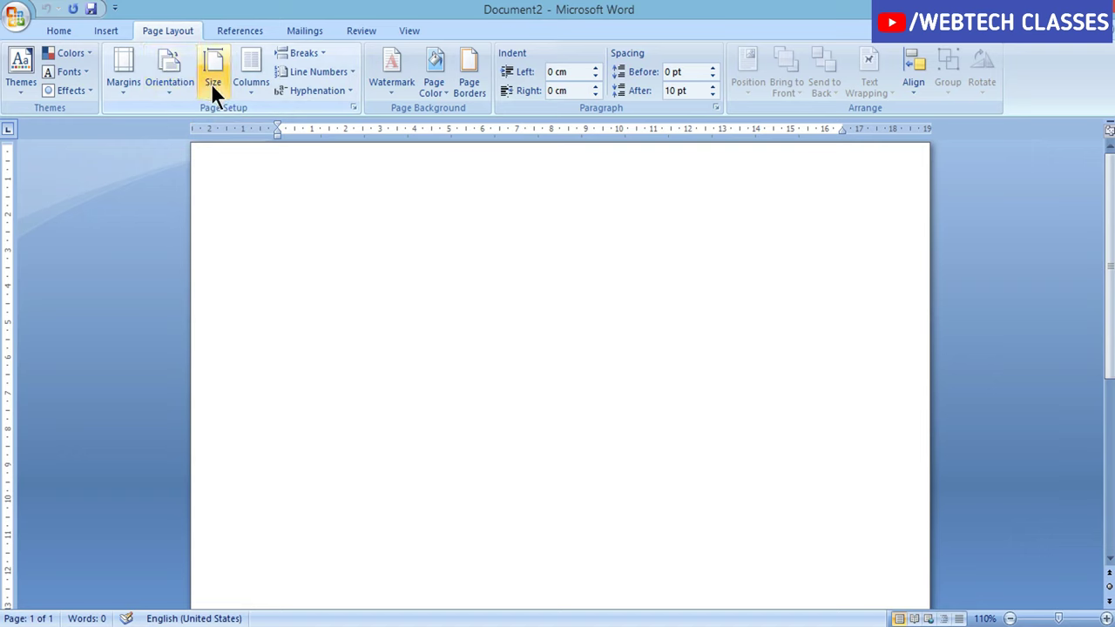
click(213, 87)
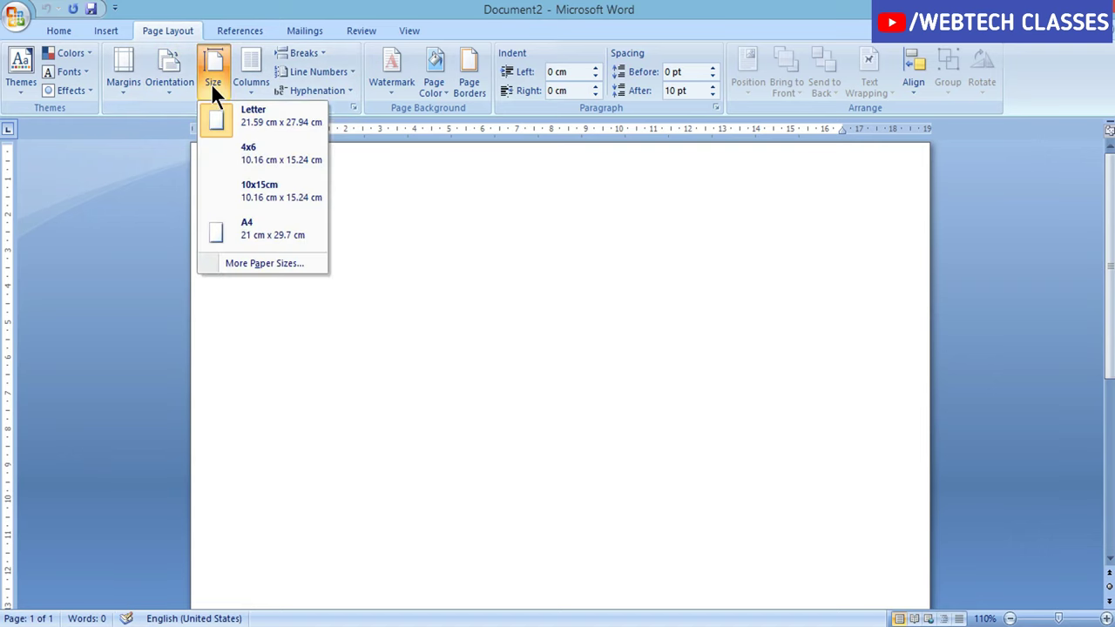
click(253, 228)
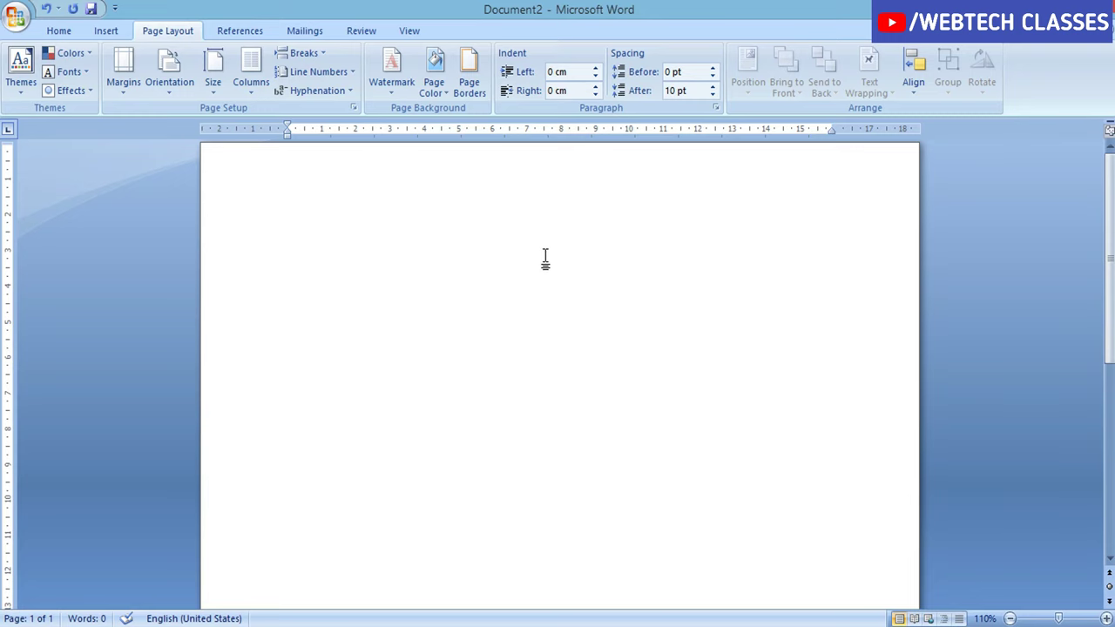
Step: Apply the red hearts art border from Page Borders to the whole page
click(470, 87)
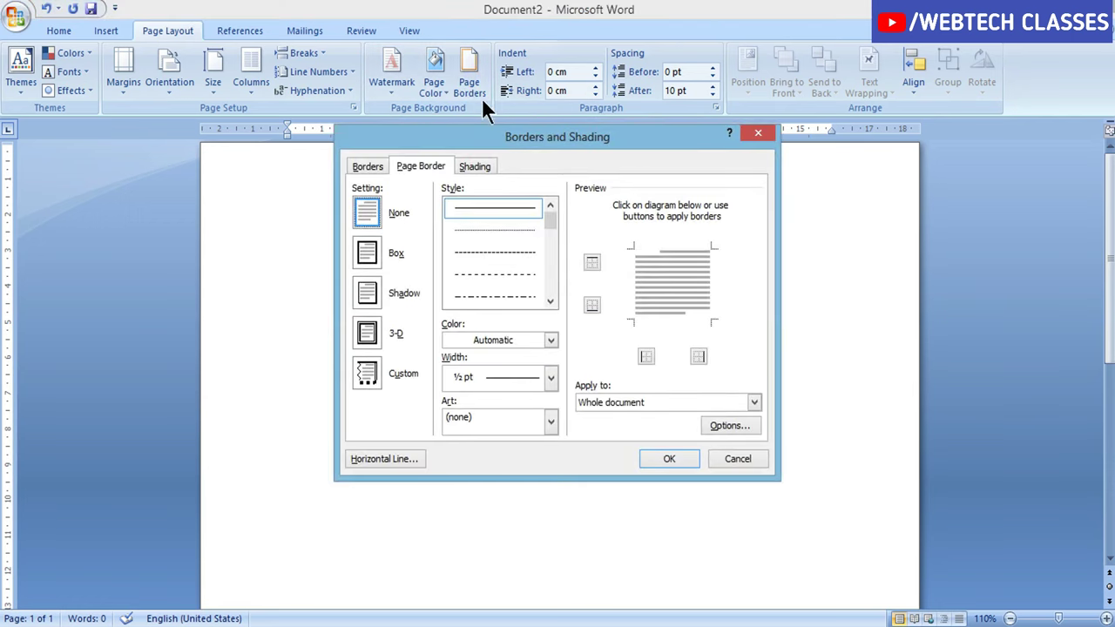
drag(539, 138, 517, 136)
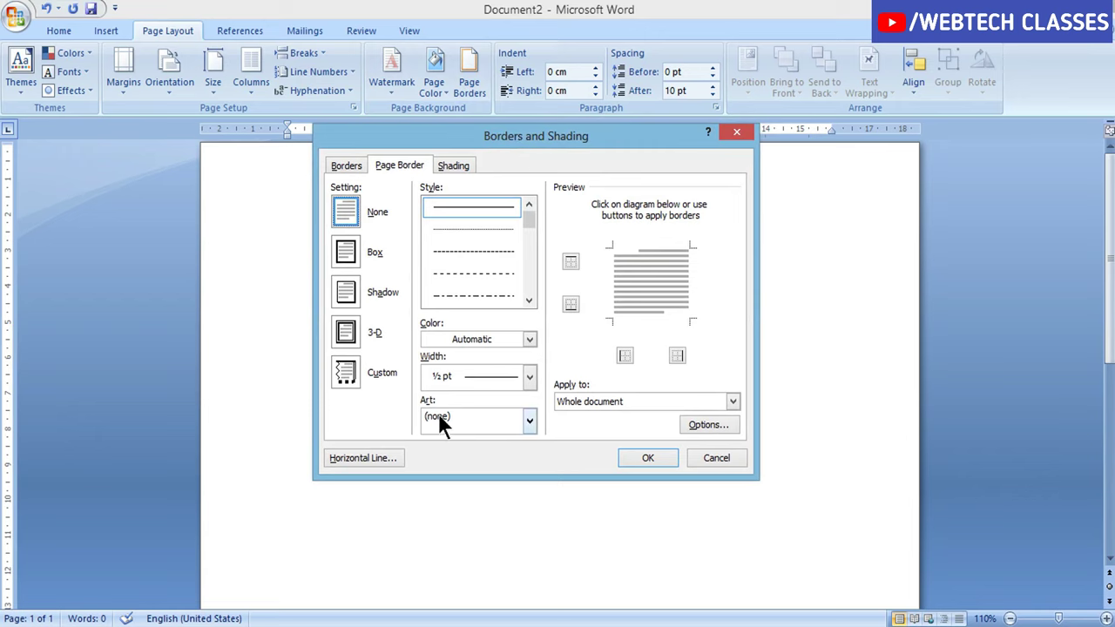
click(529, 424)
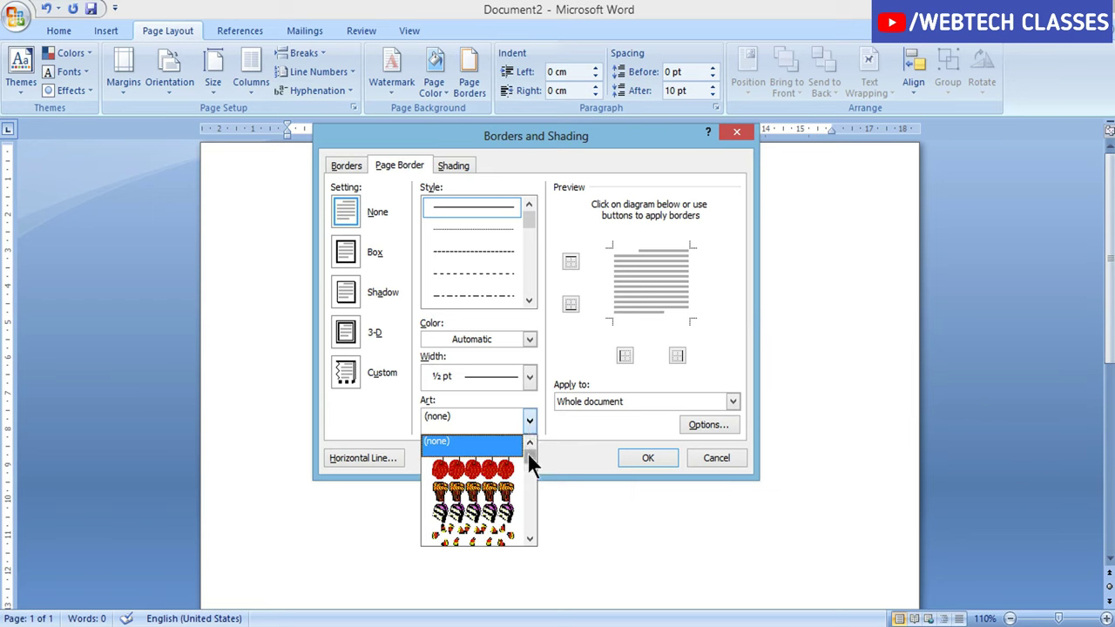
drag(527, 452, 526, 459)
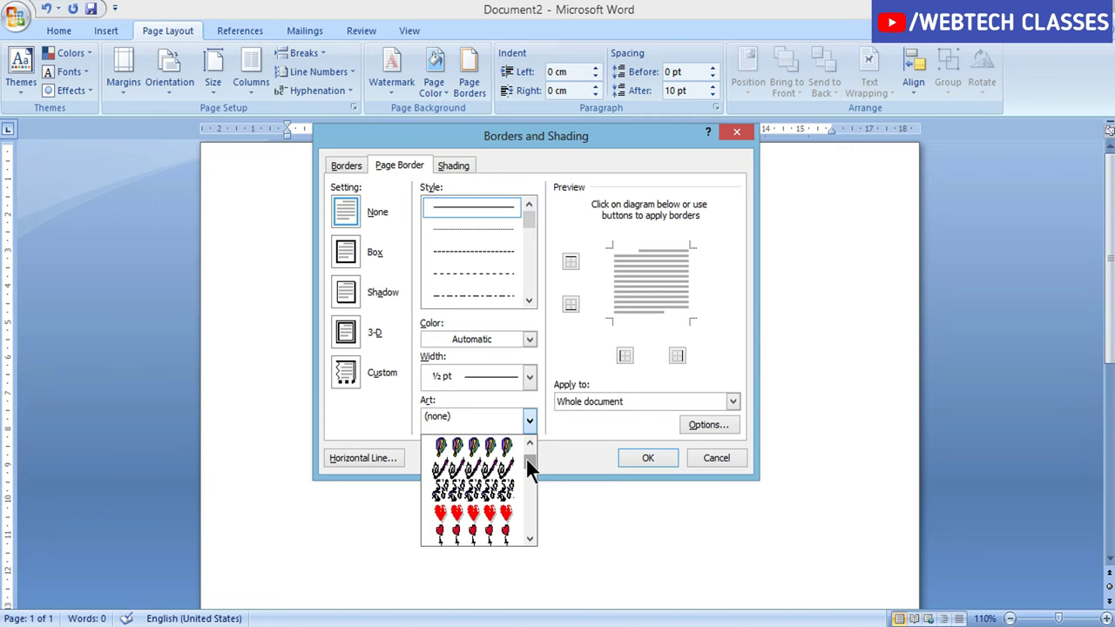
click(476, 514)
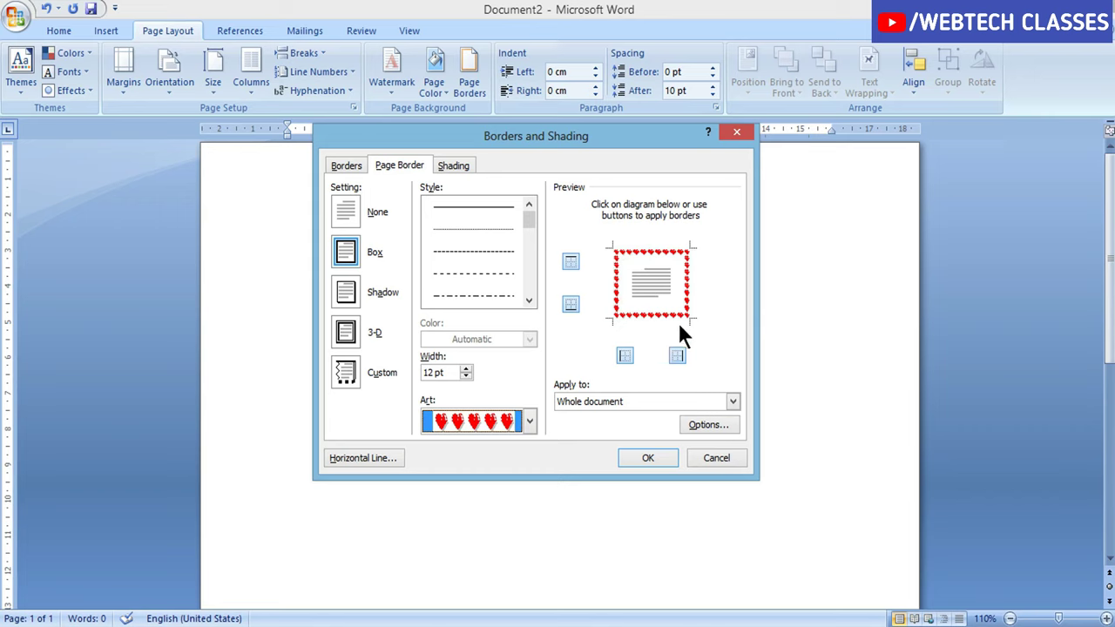
click(644, 458)
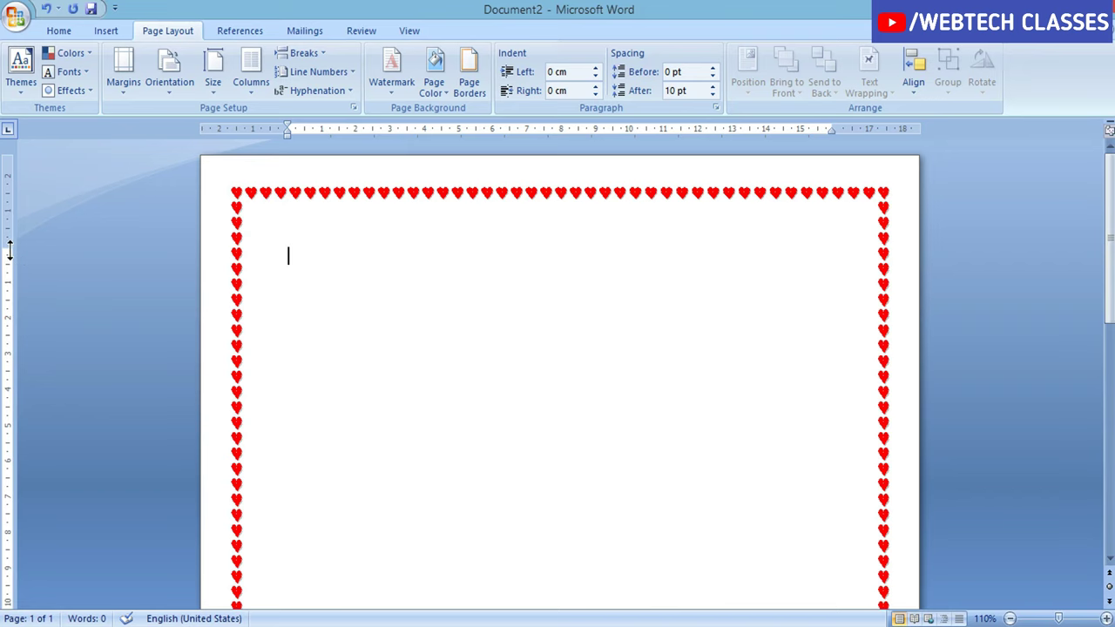
Step: Raise the top margin, add a bold, centred 18 pt BIODATA title and start a new line
drag(10, 249, 7, 222)
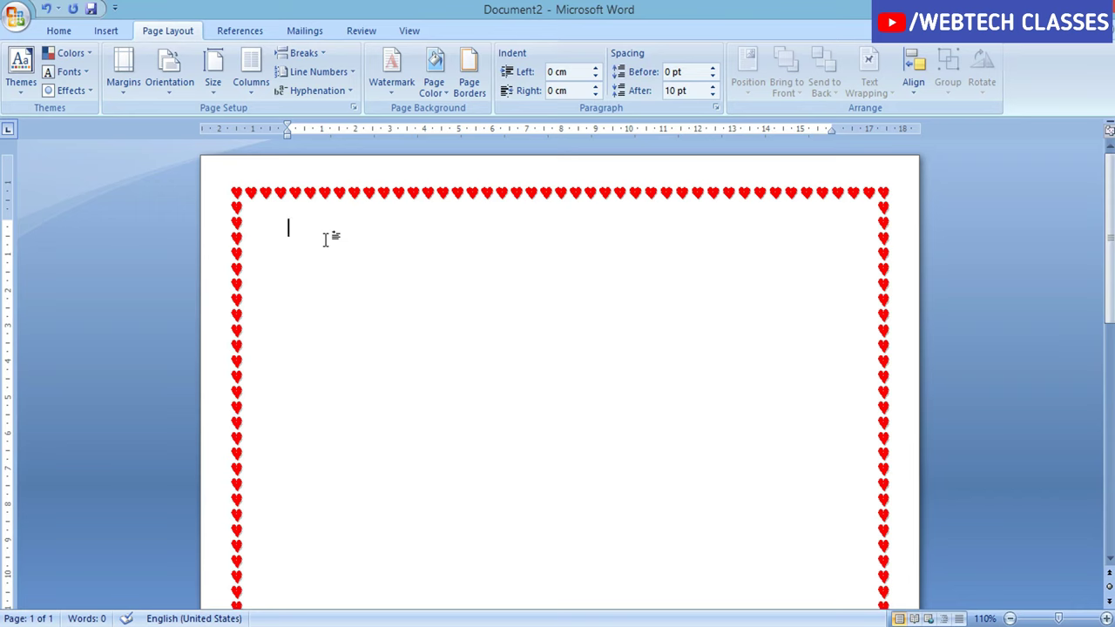
text(B)
text(IODATA)
click(61, 31)
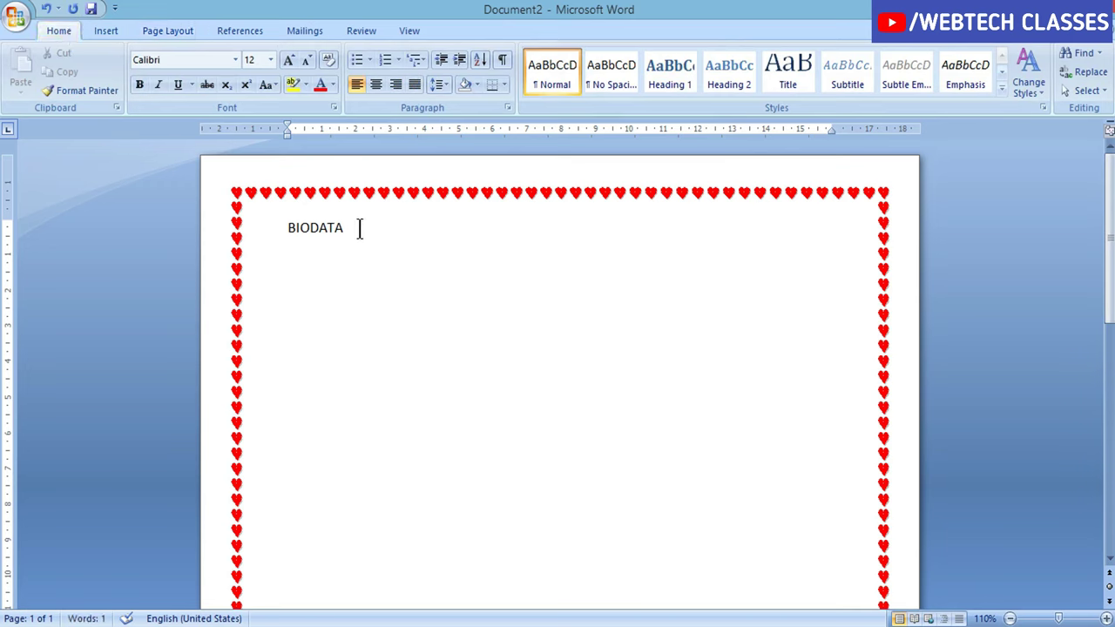
drag(352, 228, 290, 239)
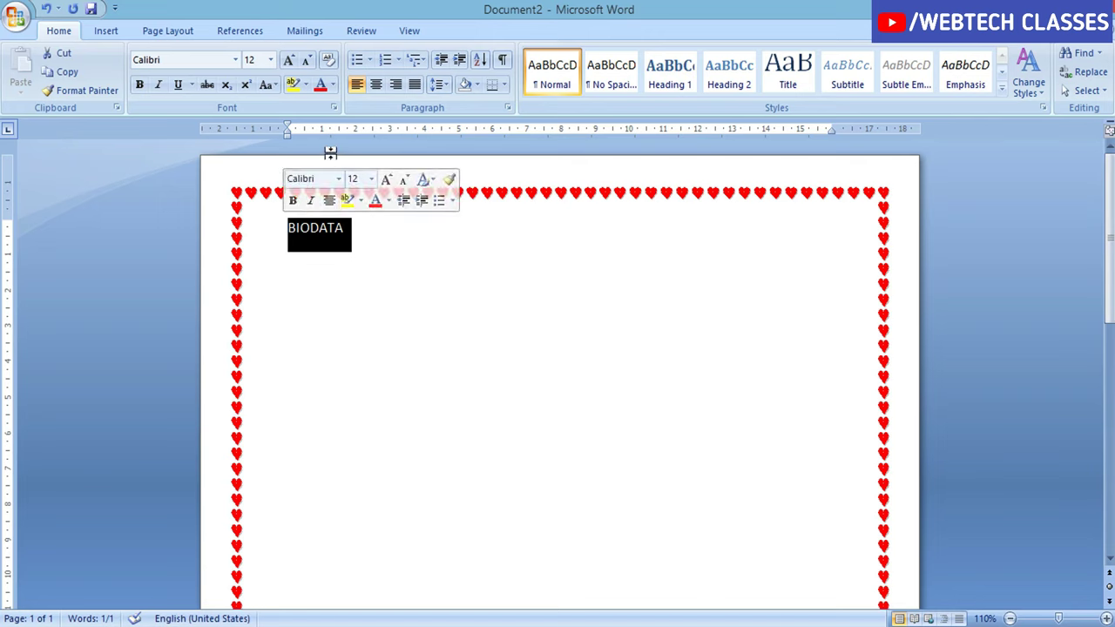
click(289, 61)
click(288, 61)
click(289, 61)
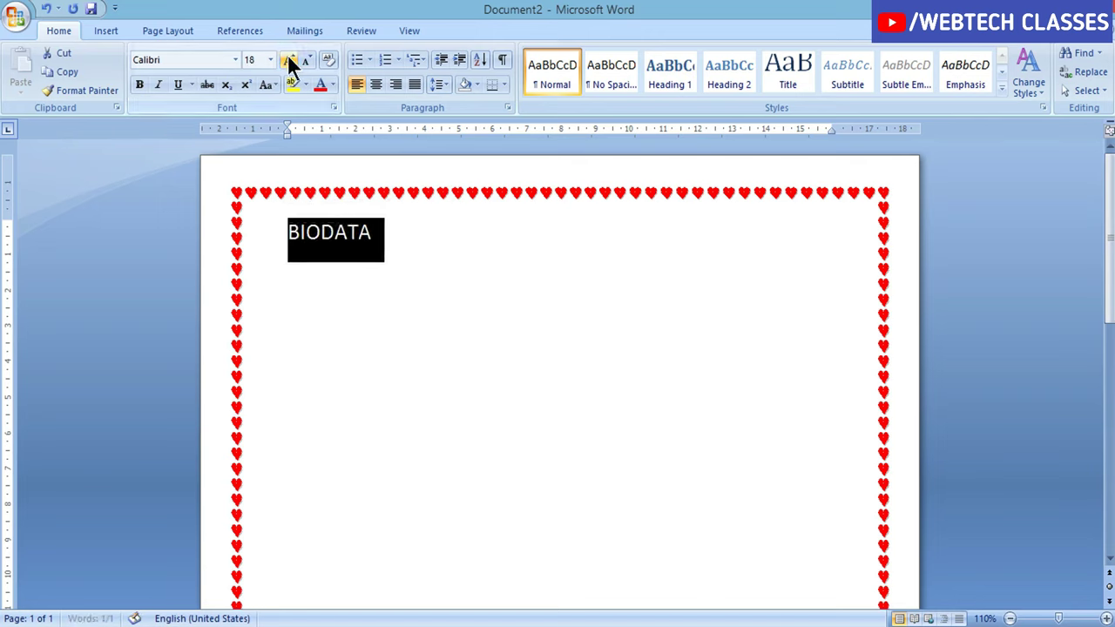
click(139, 84)
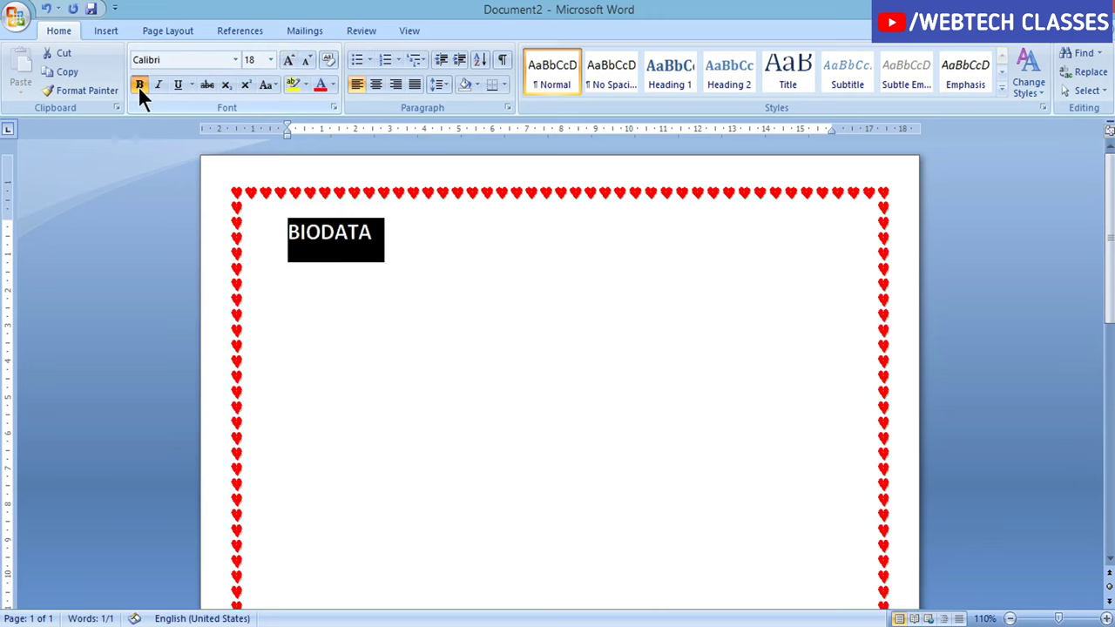
click(374, 87)
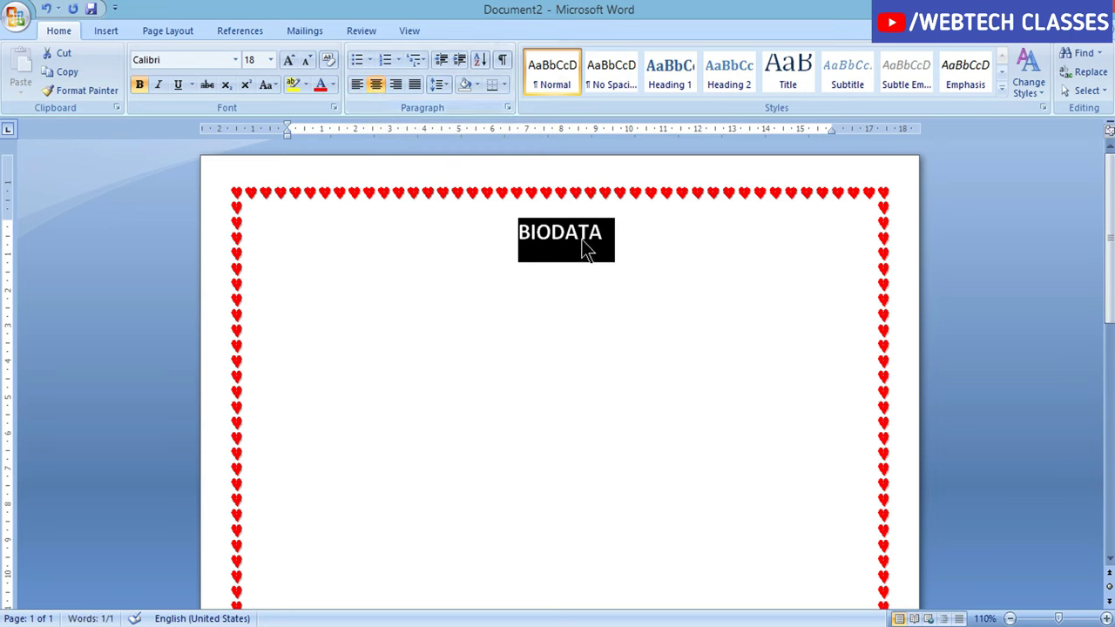
click(610, 235)
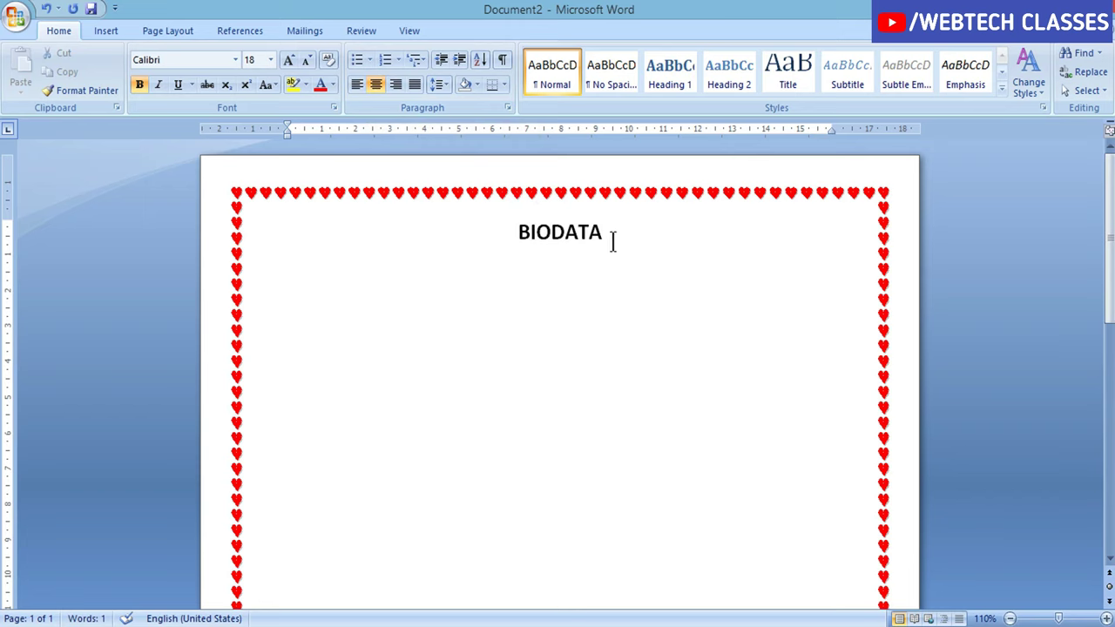
key(Return)
Step: Type a left-aligned 14 pt 'Name' label and set a left tab stop at 5 cm
click(356, 85)
click(302, 62)
click(301, 61)
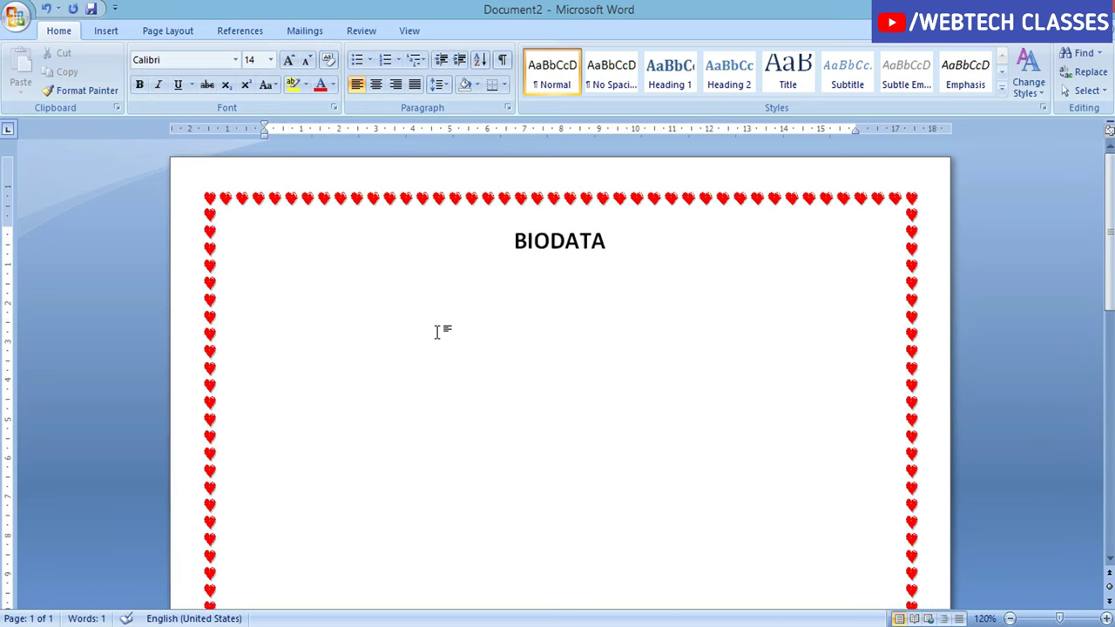
text(n)
key(BackSpace)
text(N)
text(ame)
drag(322, 287, 275, 297)
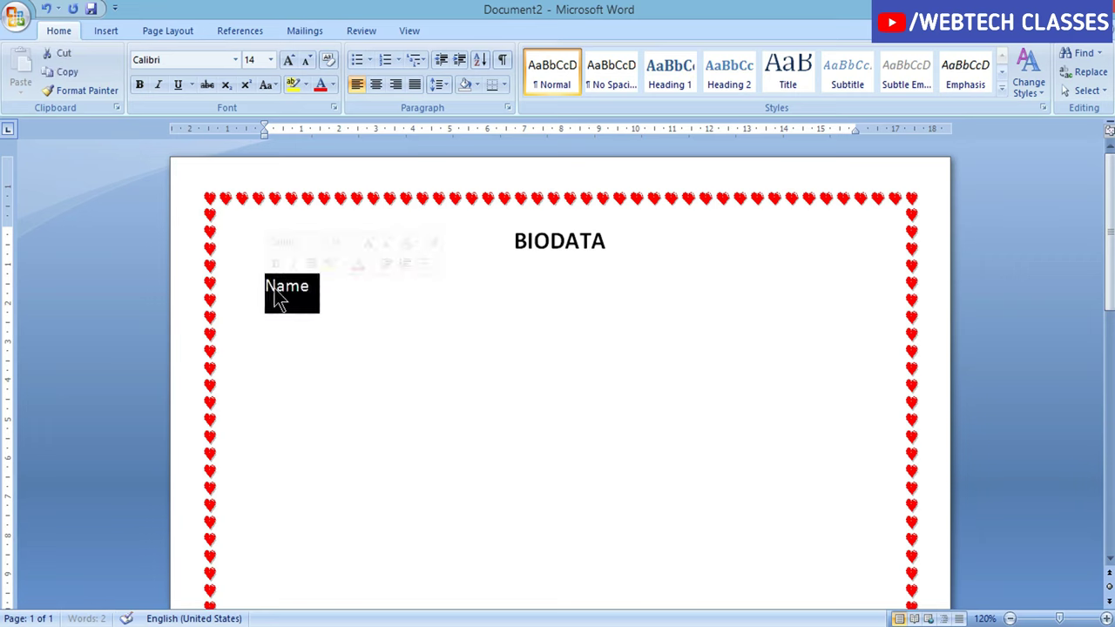
click(337, 291)
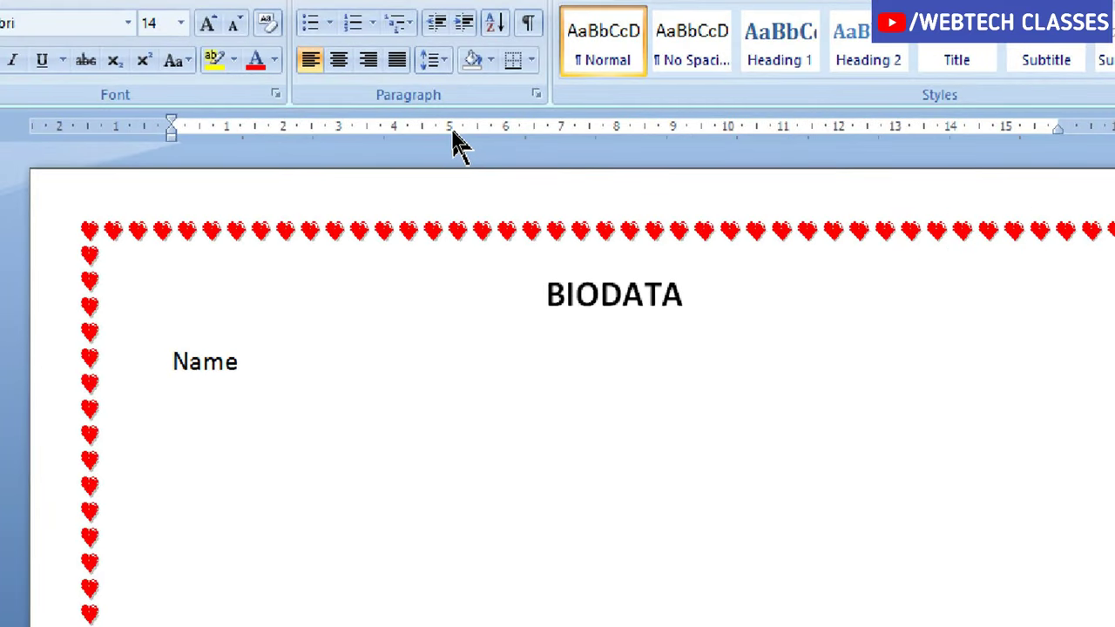
click(449, 129)
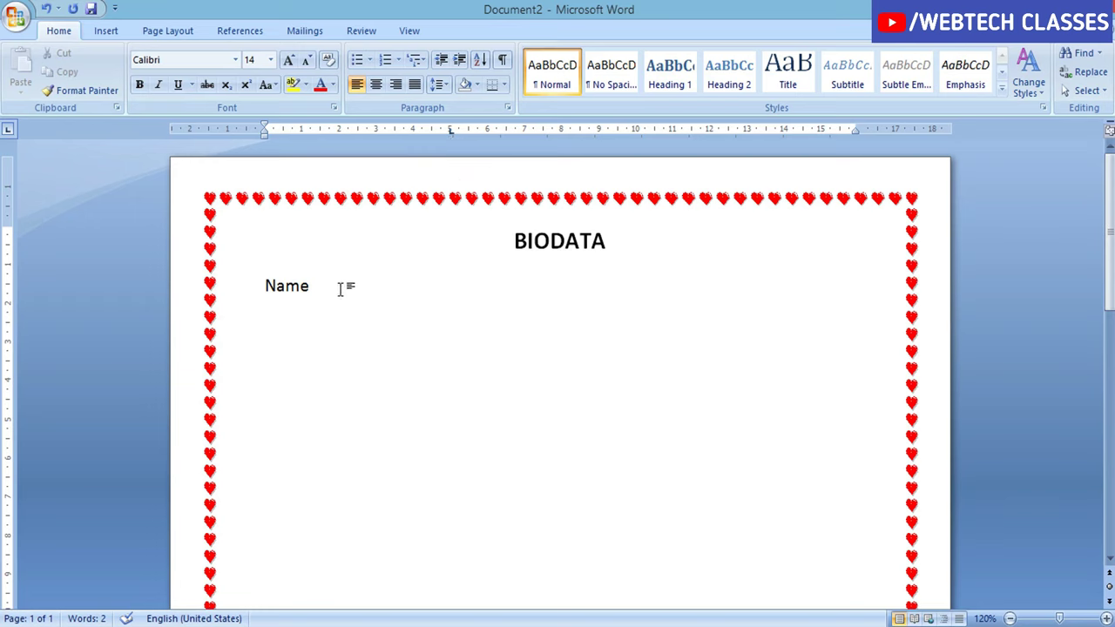
Step: Add a tab-aligned colon and the person's full name after Name, then a new line
key(Tab)
text(:)
key(Tab)
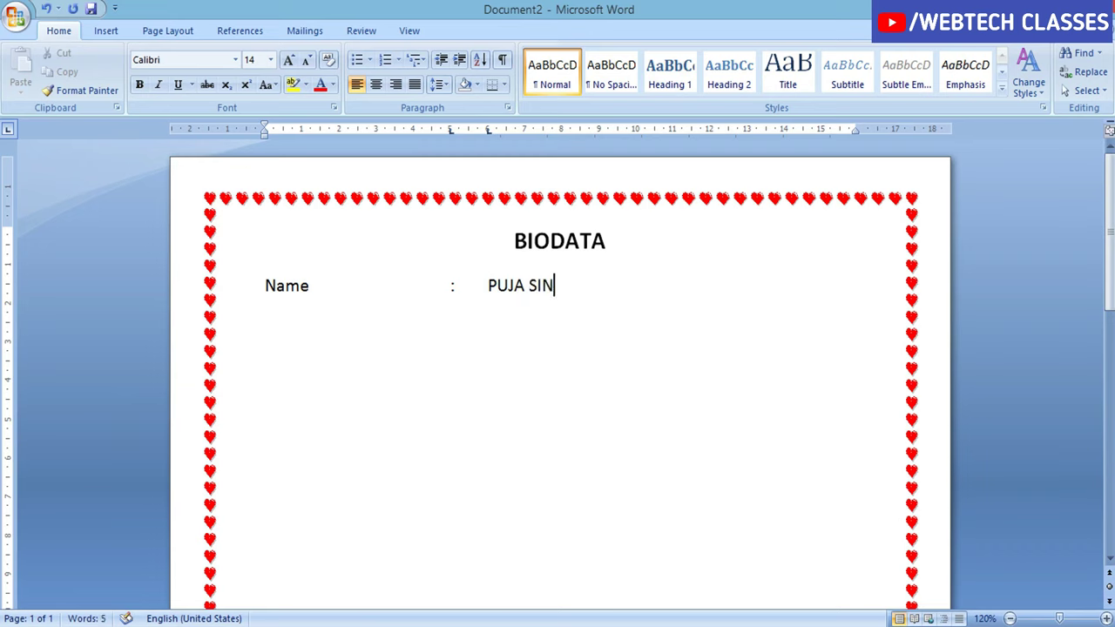
key(Return)
Step: Add the row 'Date of birth : 11-11-1993' with tab-aligned colon and value
text(Date)
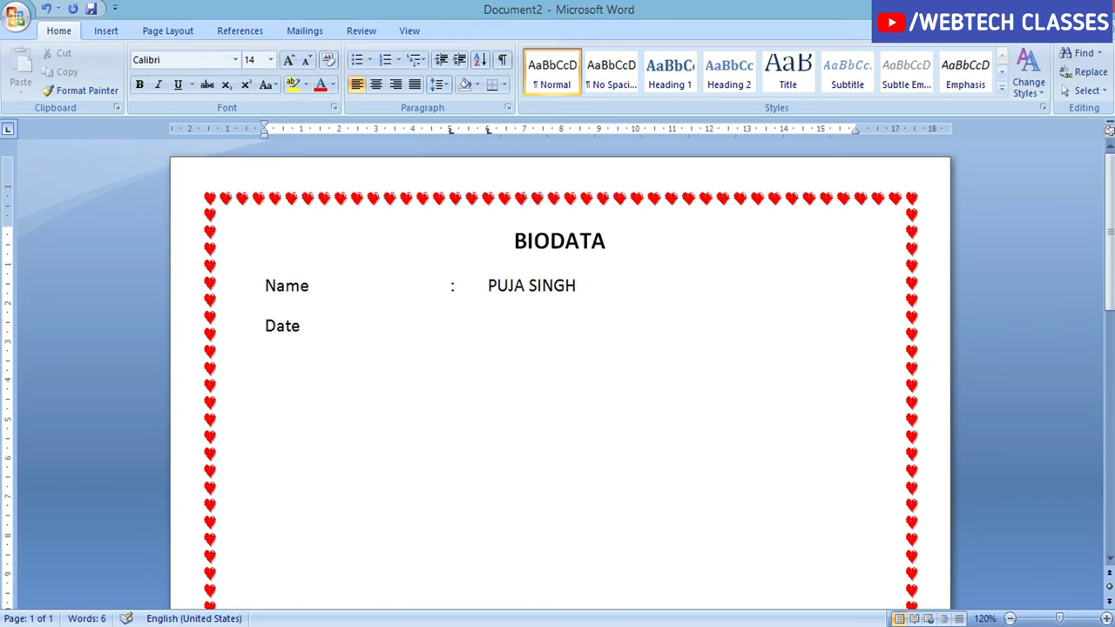
text( of )
text(birth)
key(Tab)
text(:)
key(Tab)
text(1)
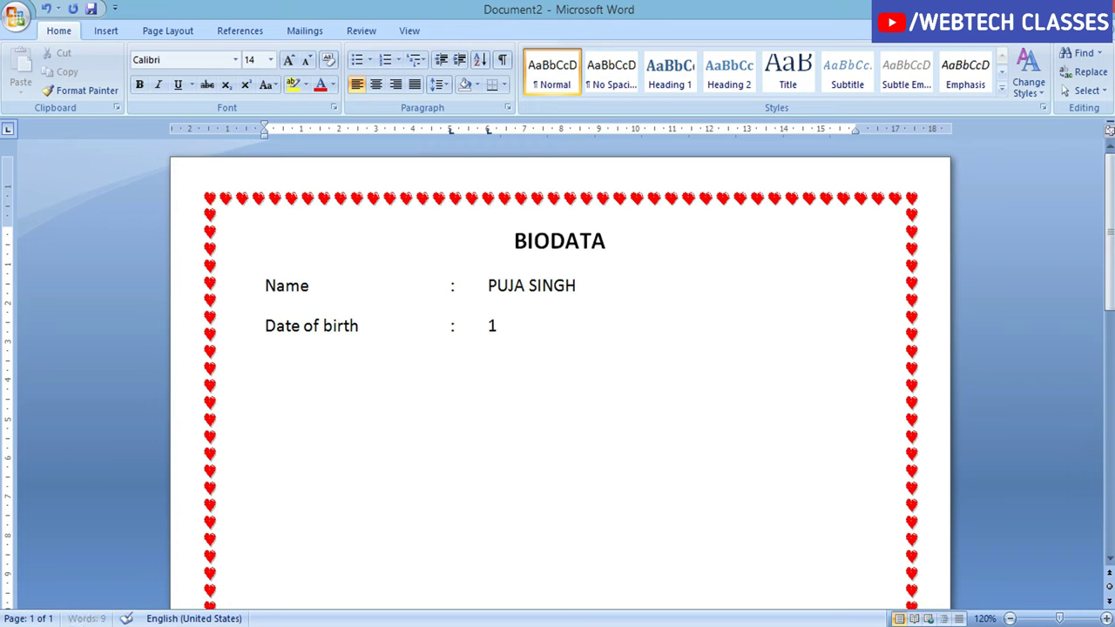
text(1-1)
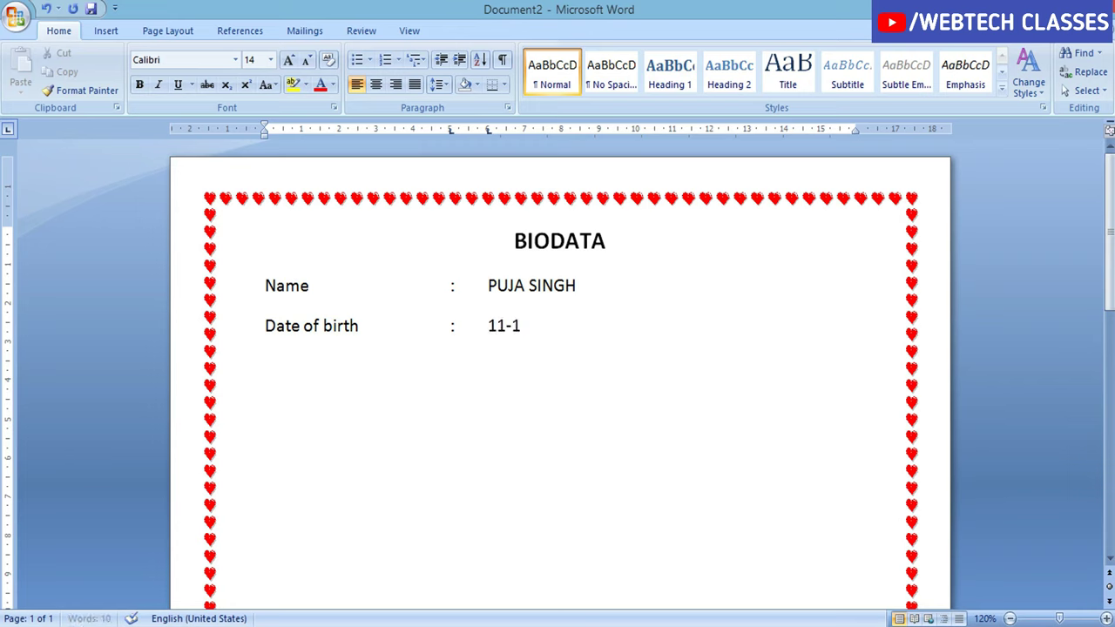
text(1-19)
text(3)
key(BackSpace)
text(6)
key(BackSpace)
text(9)
text(3)
key(Return)
Step: Add the tab-aligned row 'Birth Time : 12:00 AM'
text(B)
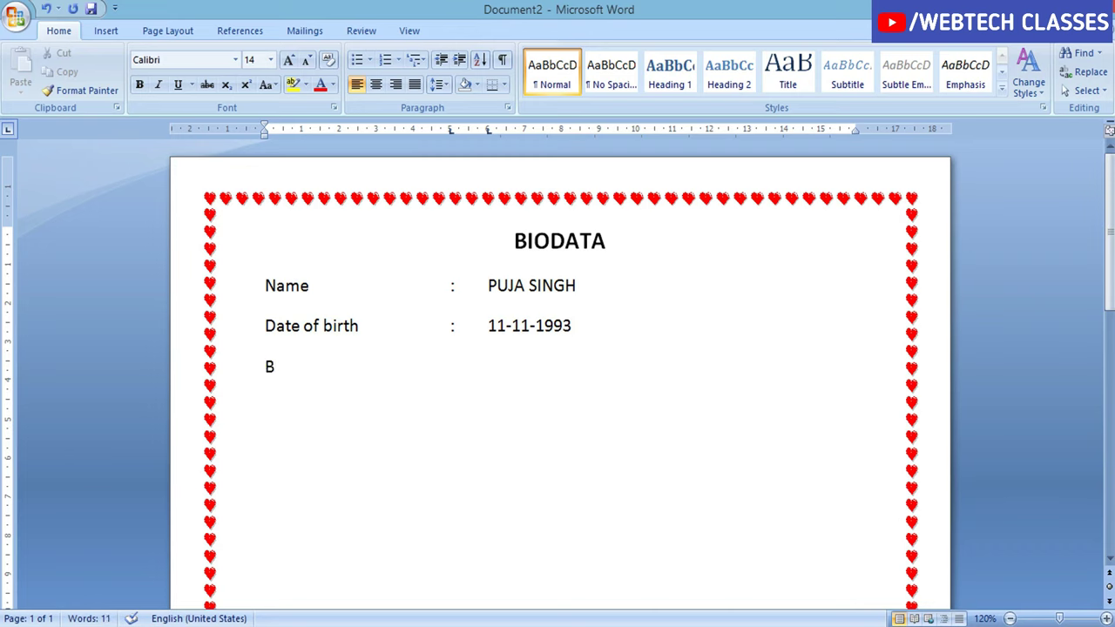
text(irth )
text(Time)
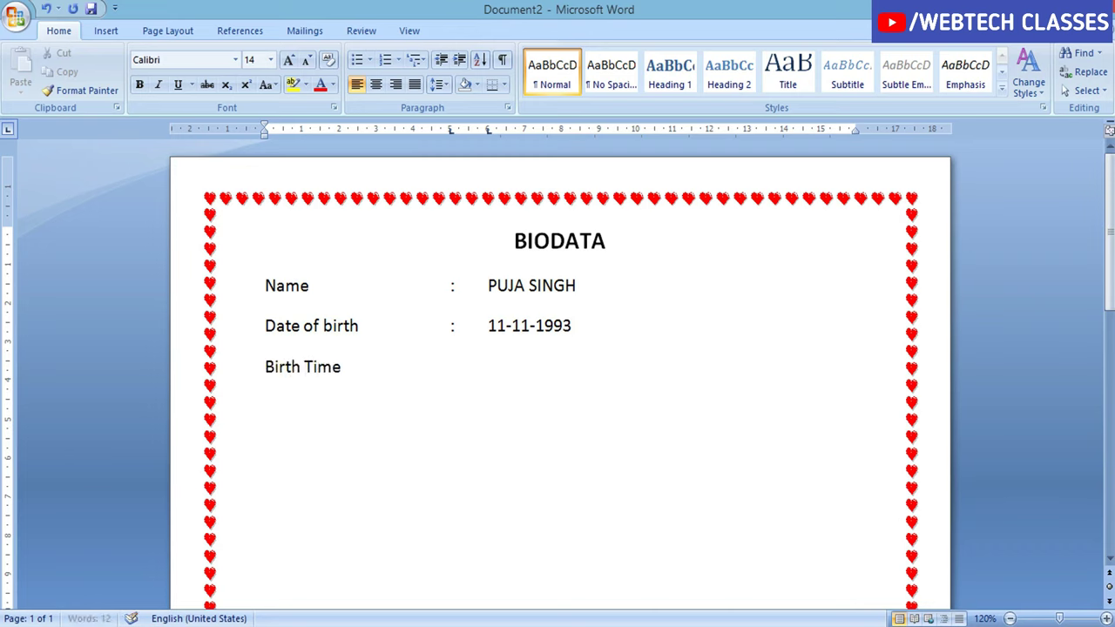
key(Tab)
text(:)
key(Tab)
text(12)
text(:00)
text( AM)
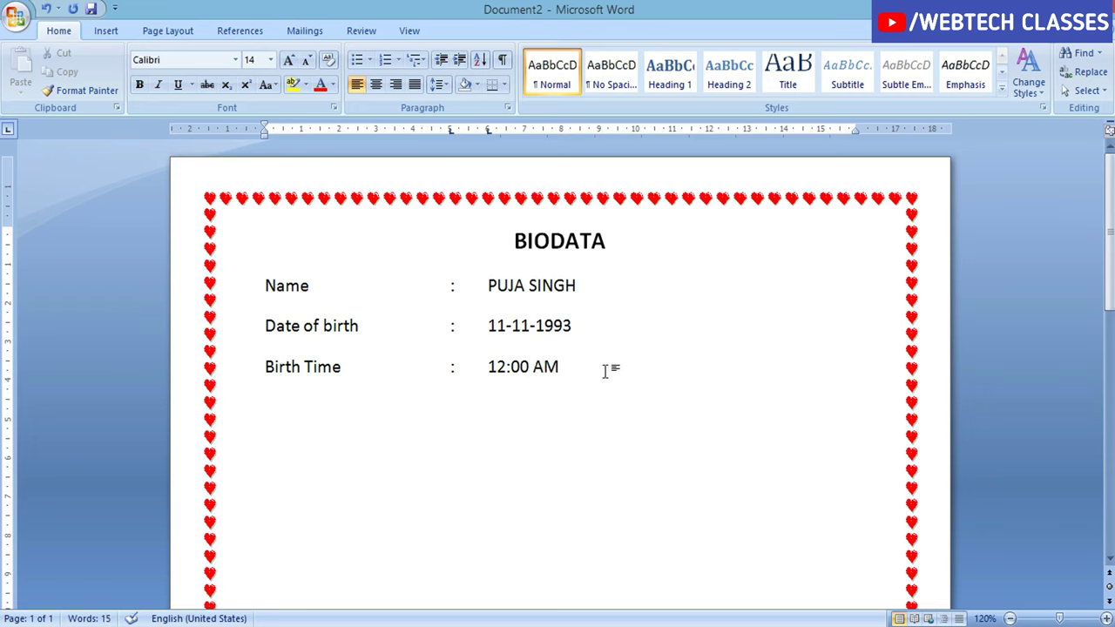
key(Return)
Step: Add the tab-aligned row 'Birth Place : Delhi'
text(Bir)
text(th )
text(Pla)
text(ce)
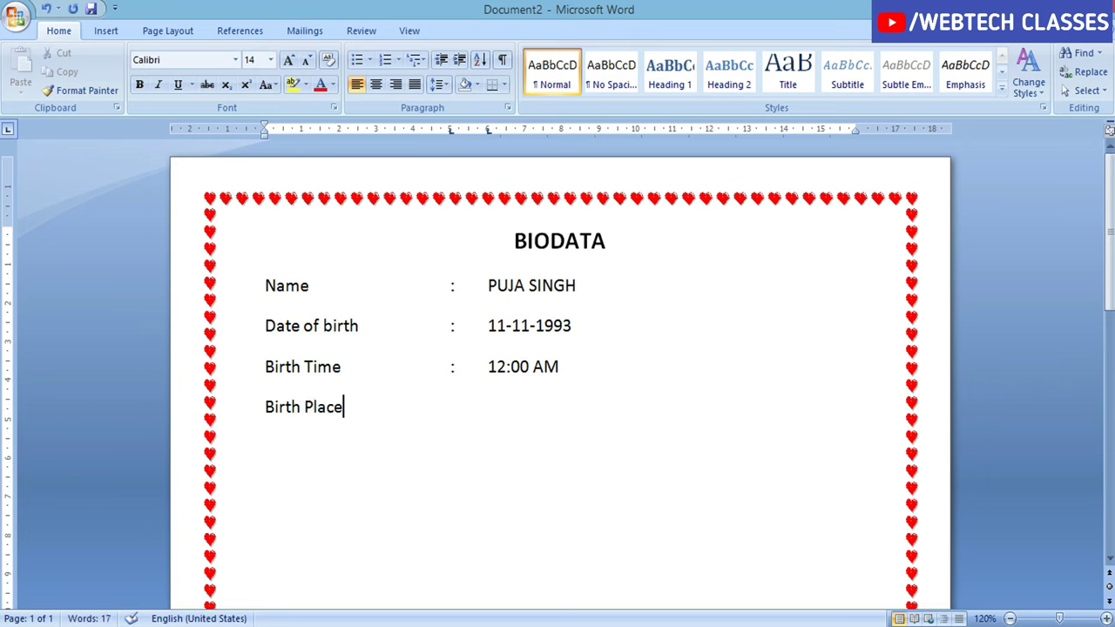
key(Tab)
text(:)
key(Tab)
text(DE)
key(BackSpace)
text(lhi)
key(BackSpace)
key(BackSpace)
key(BackSpace)
text(e)
text(lhi)
key(Return)
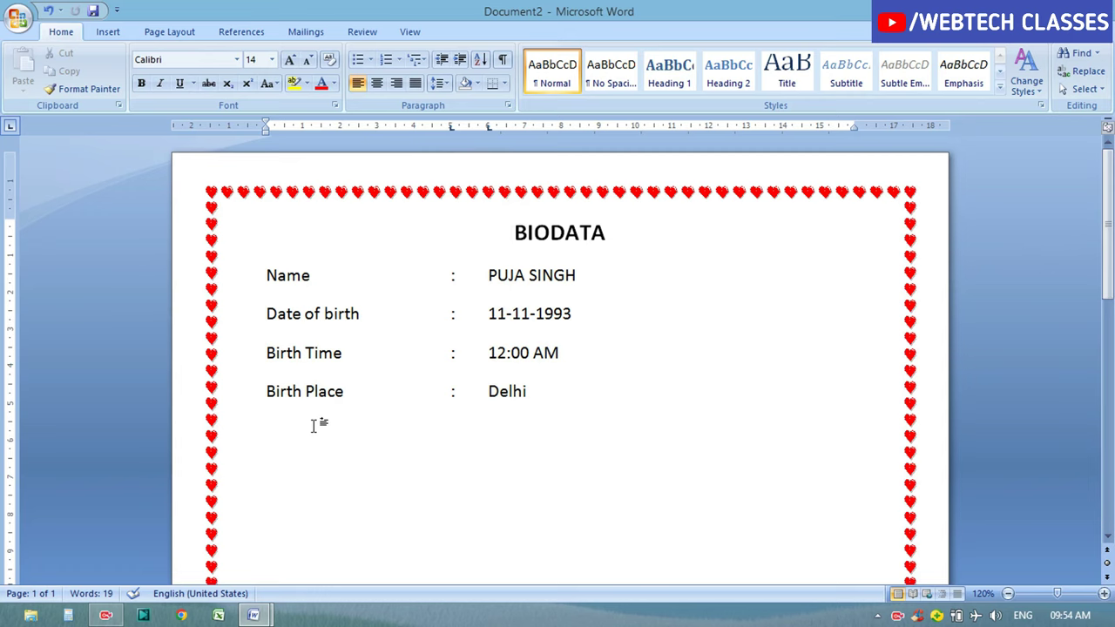
Step: Add tab-aligned rows 'Complex : Fair' and 'Manglik : No'
text(om)
text(pl)
text(ex)
key(Tab)
text(:)
key(Tab)
text(F)
text(air)
key(Return)
text(M)
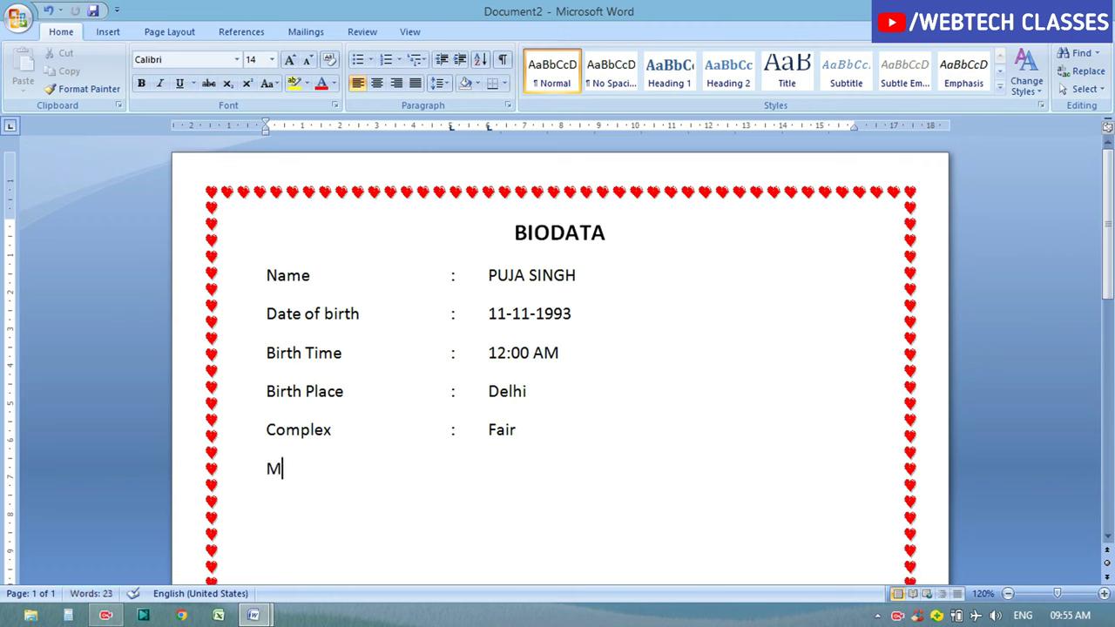
text(ang)
text(lik)
key(Tab)
text(:)
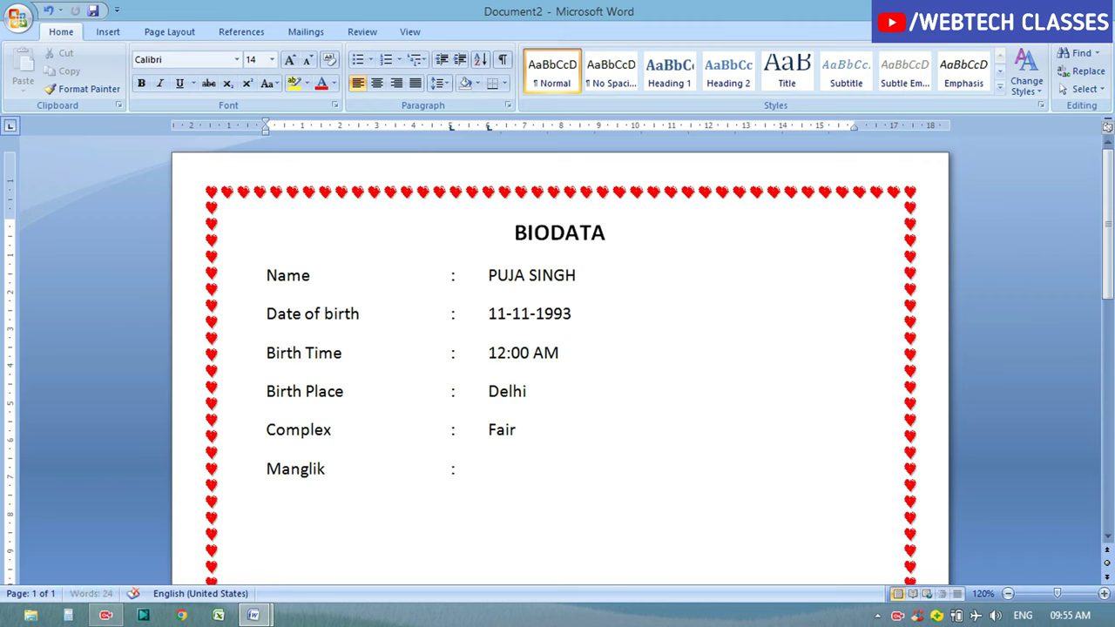
key(Tab)
text(N)
text(o)
key(Return)
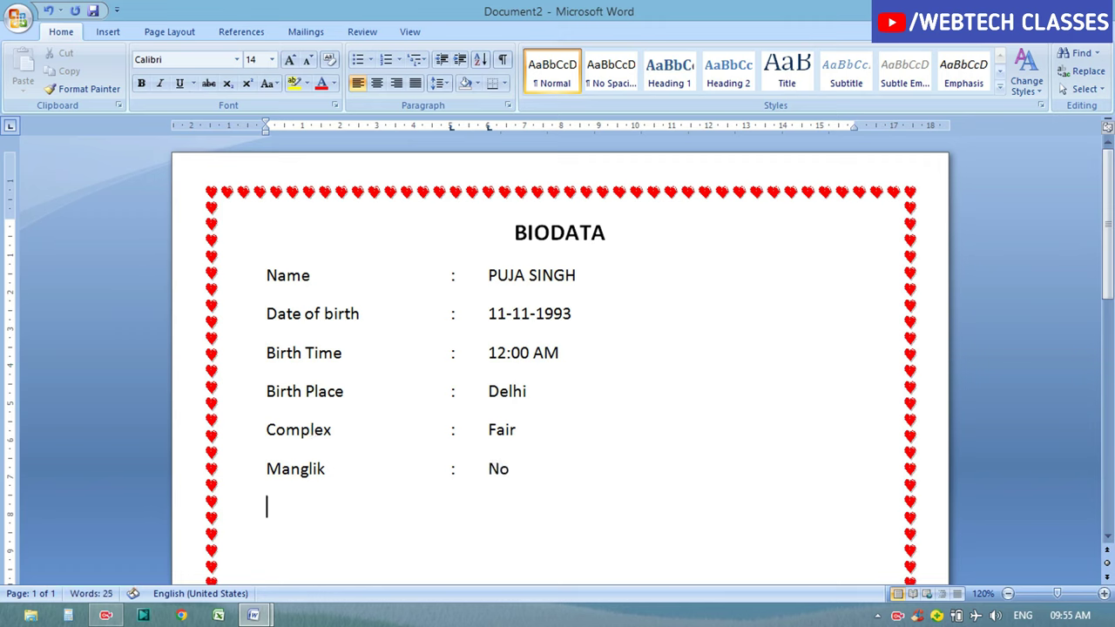
Step: Add the tab-aligned row 'Weight : 62 Kg'
drag(1105, 223, 1108, 276)
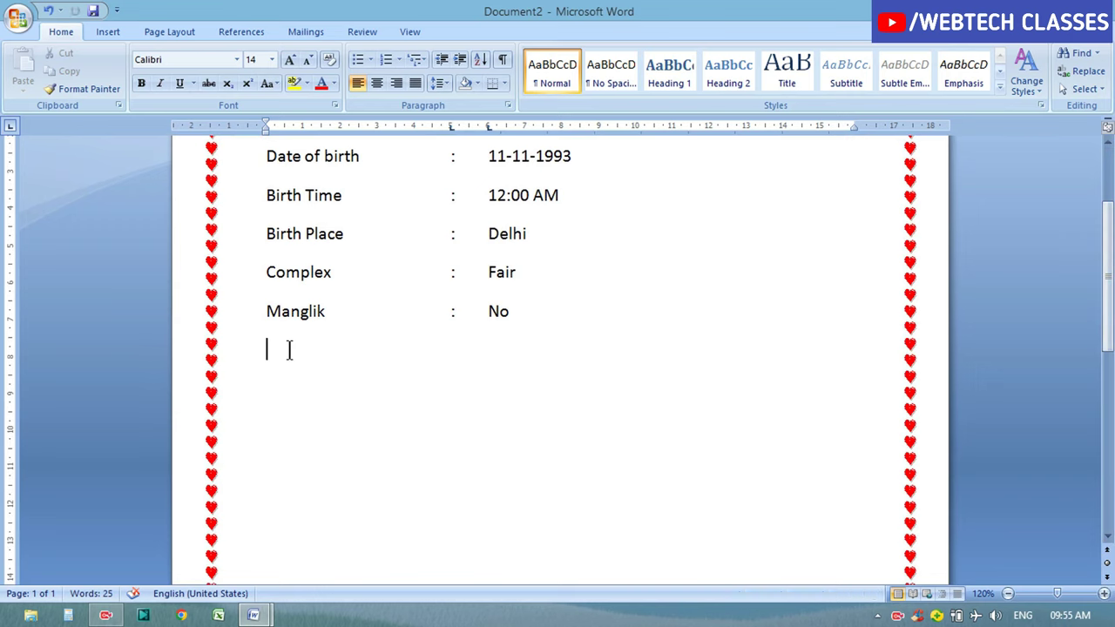
text(We)
text(ight)
key(Tab)
text(:)
key(Tab)
text(62v)
key(BackSpace)
text(Kg)
key(Return)
Step: Add the tab-aligned row 'Height : 5ft 4inch'
text(Hei)
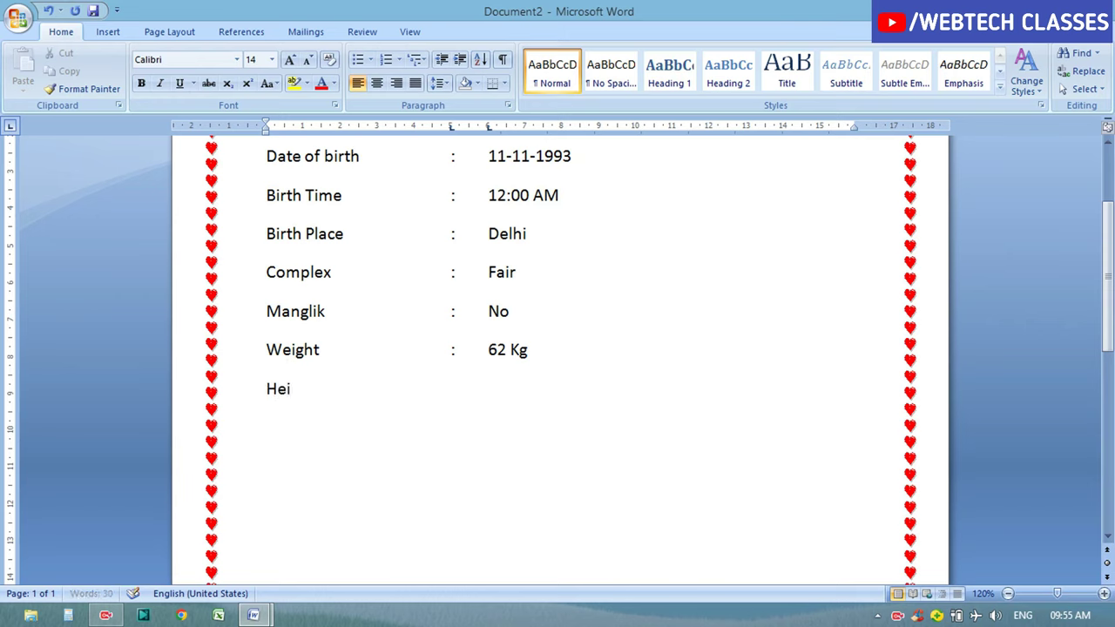
text(ght)
key(Tab)
text(:)
key(Tab)
text(5ft )
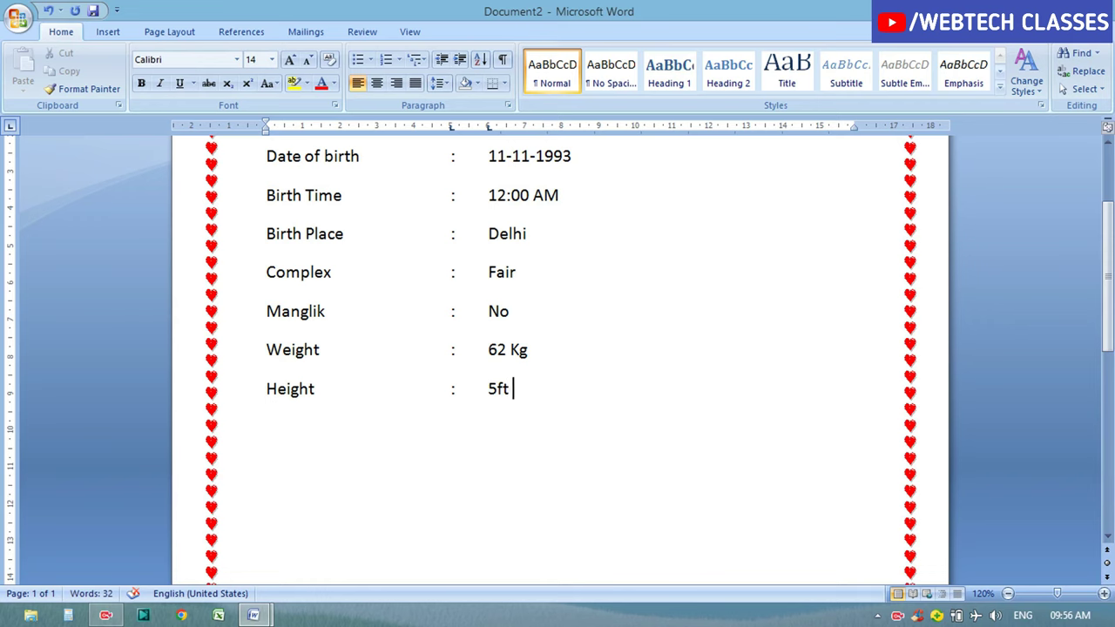
text(4inc)
text(h)
key(Return)
Step: Add the tab-aligned row 'Education : B.A Hons.(English)'
text(Ed)
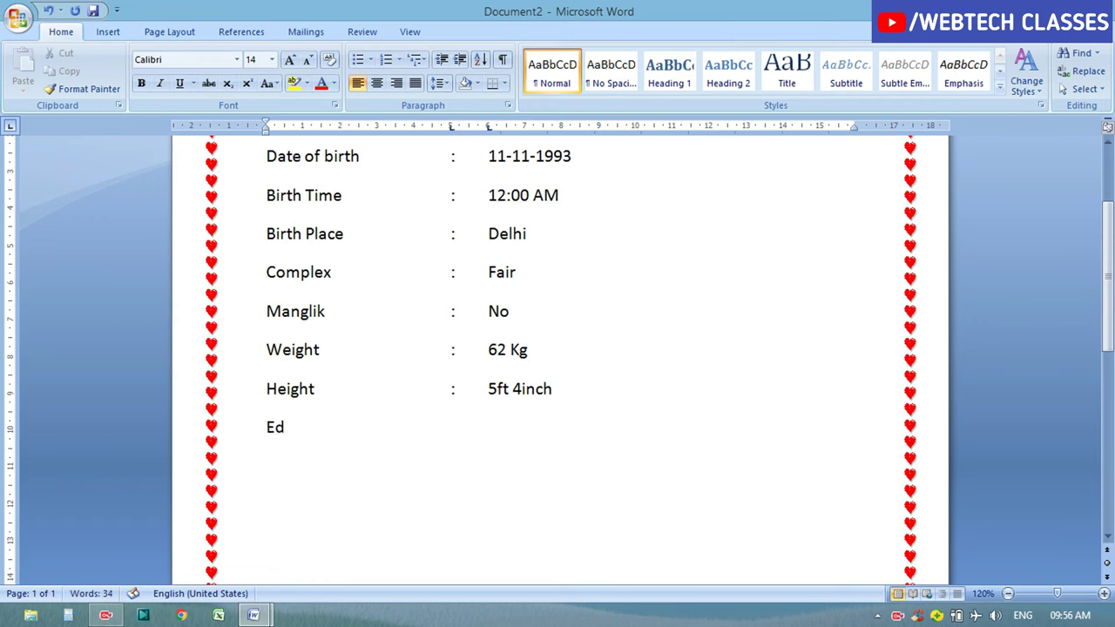
text(ucatio)
text(n)
key(Tab)
text(:)
key(Tab)
text(BA)
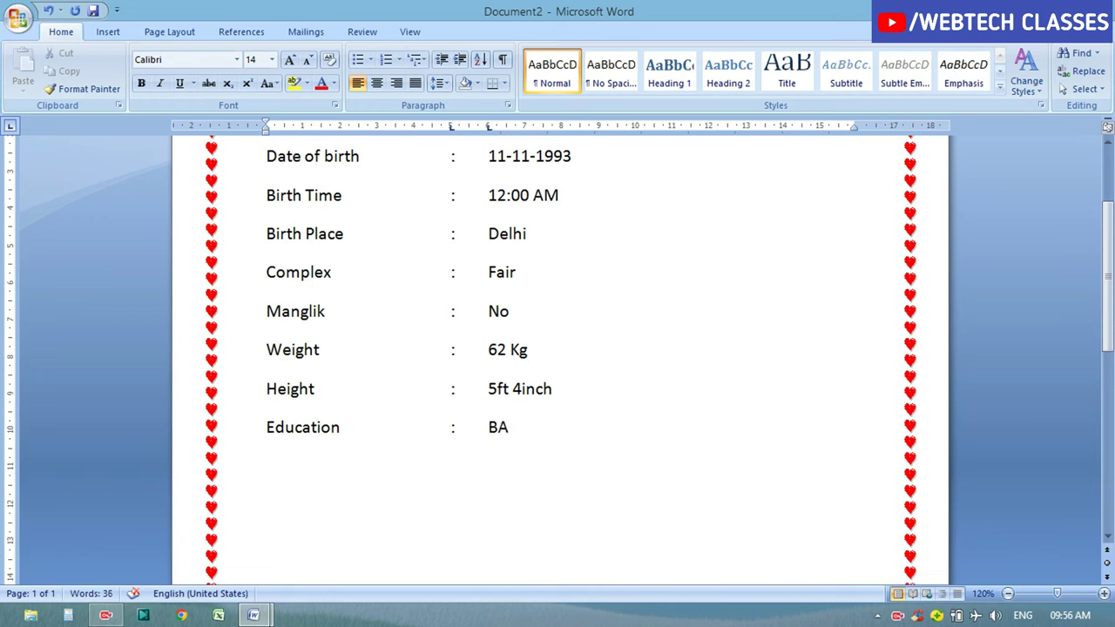
key(BackSpace)
text(.A Hons.)
text(()
text(e)
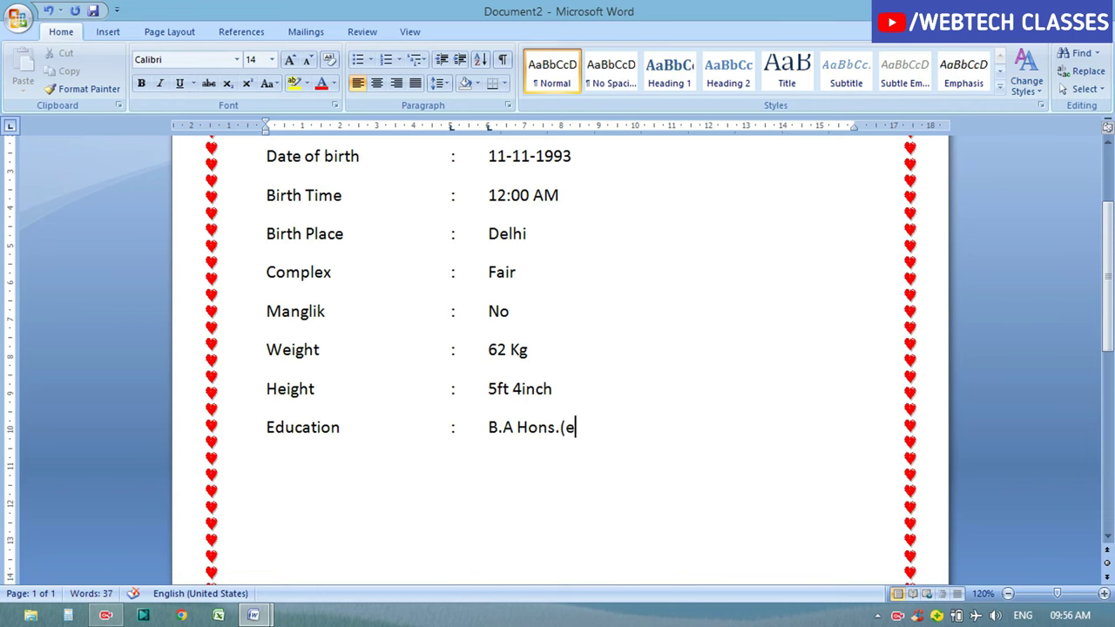
key(BackSpace)
text(Engl)
text(ish)
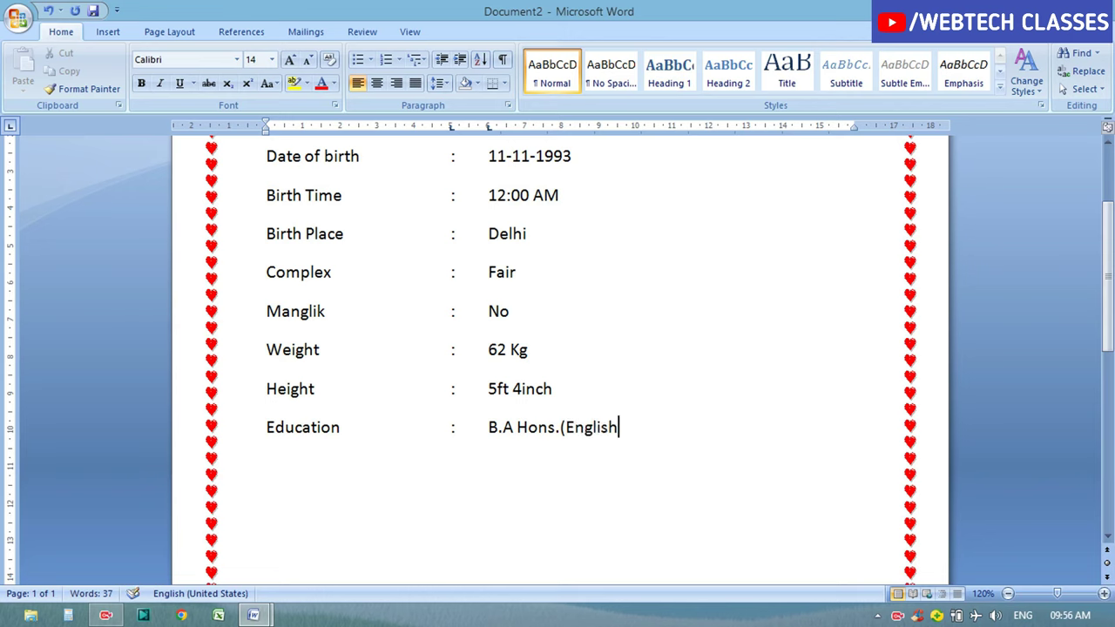
text())
key(Return)
Step: Add a tab-aligned 'Religion : Hindu' row below Education
scroll(1113, 320, down, 1)
scroll(1113, 321, down, 2)
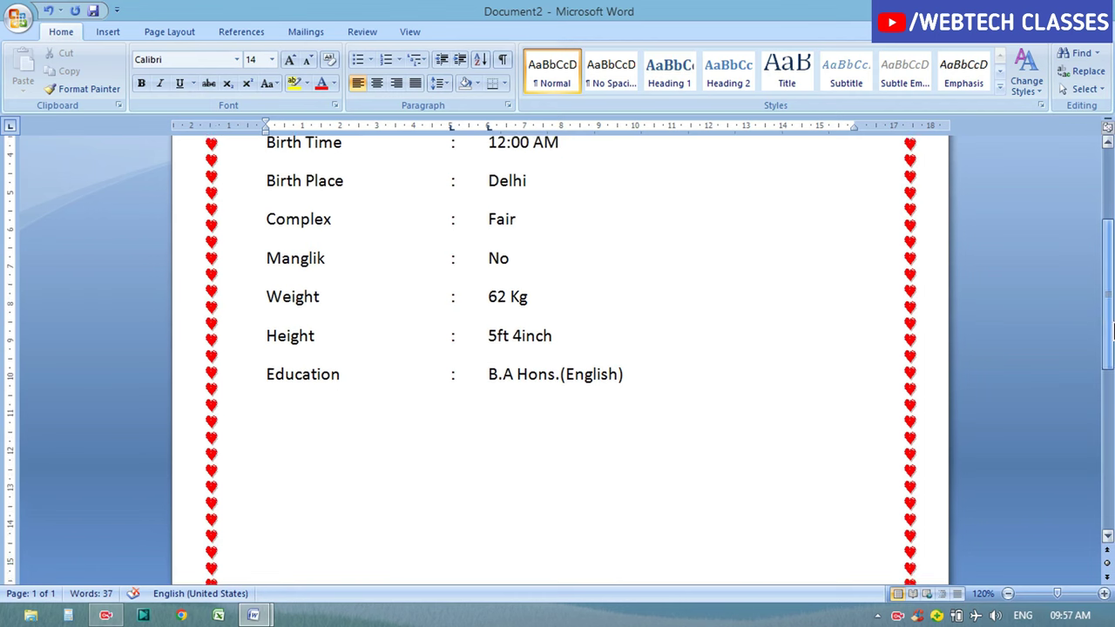
scroll(1112, 321, down, 2)
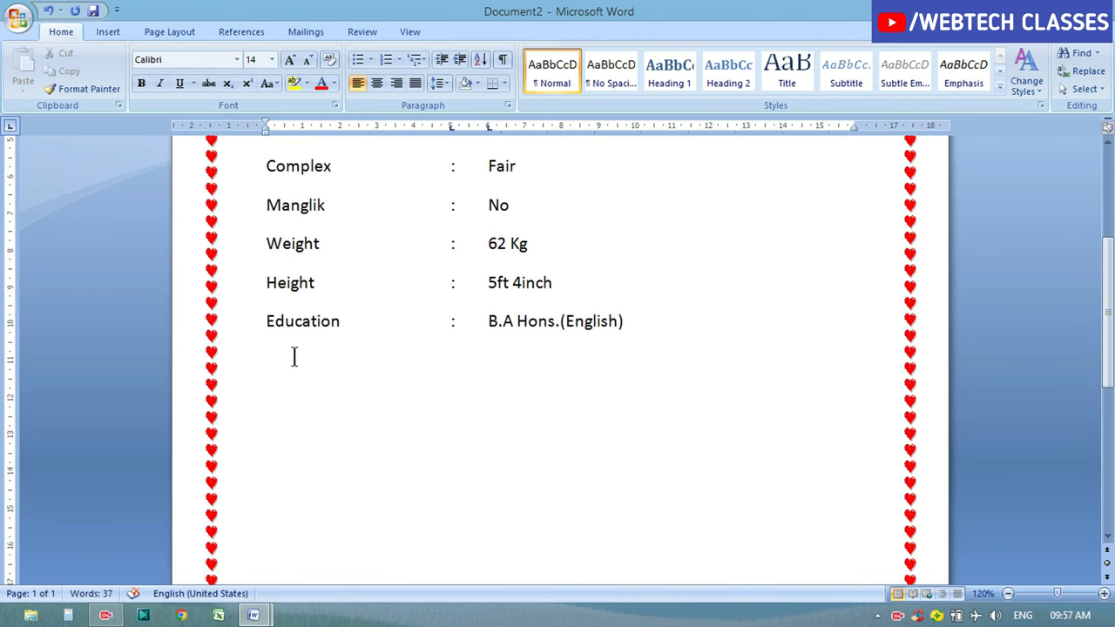
text(Re)
text(ligion)
key(Tab)
text(:)
key(Tab)
text(Hindu)
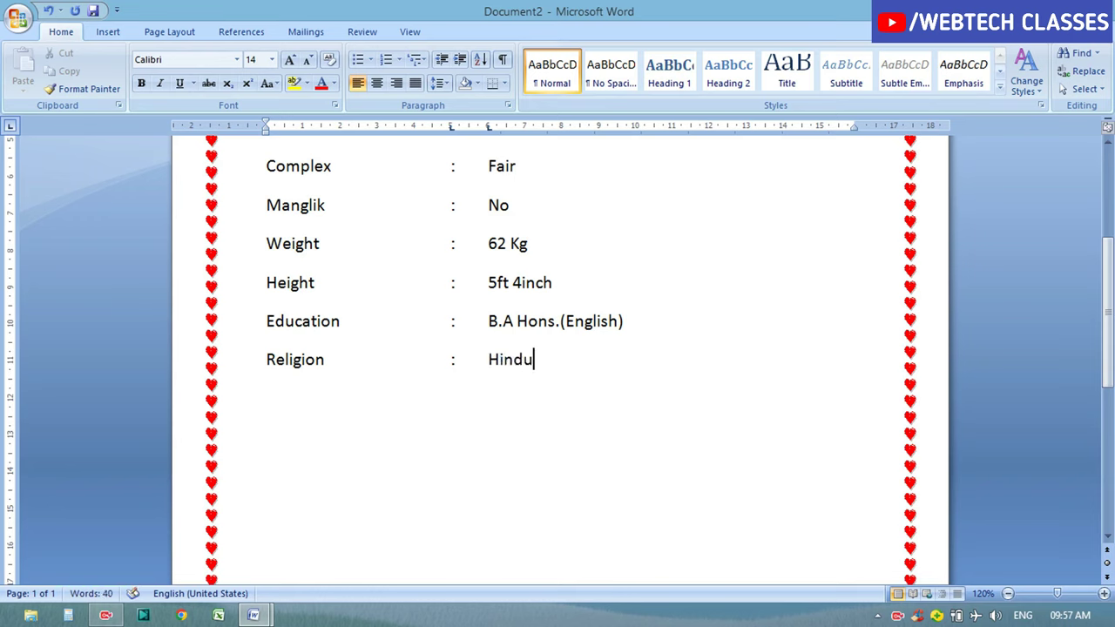
key(Return)
Step: Add colon-aligned 'Gotra : Sandilya' and 'Gan : Devgan' rows
text(Gora)
key(BackSpace)
key(BackSpace)
text(t)
text(ra)
key(Tab)
text(: )
text(Sa)
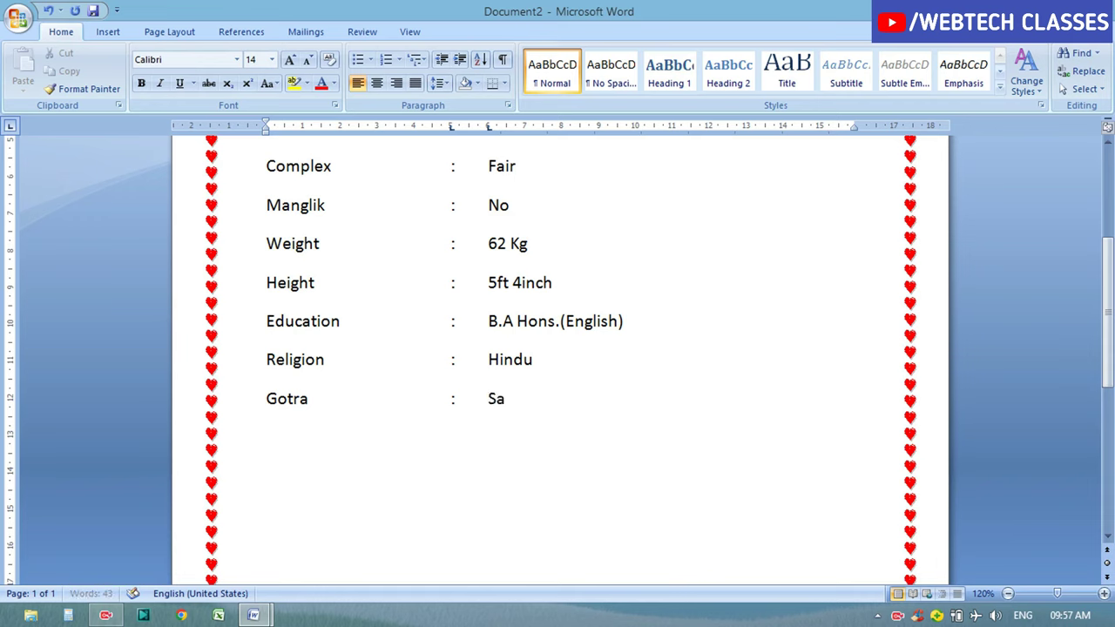
text(ndil)
text(ya)
key(Return)
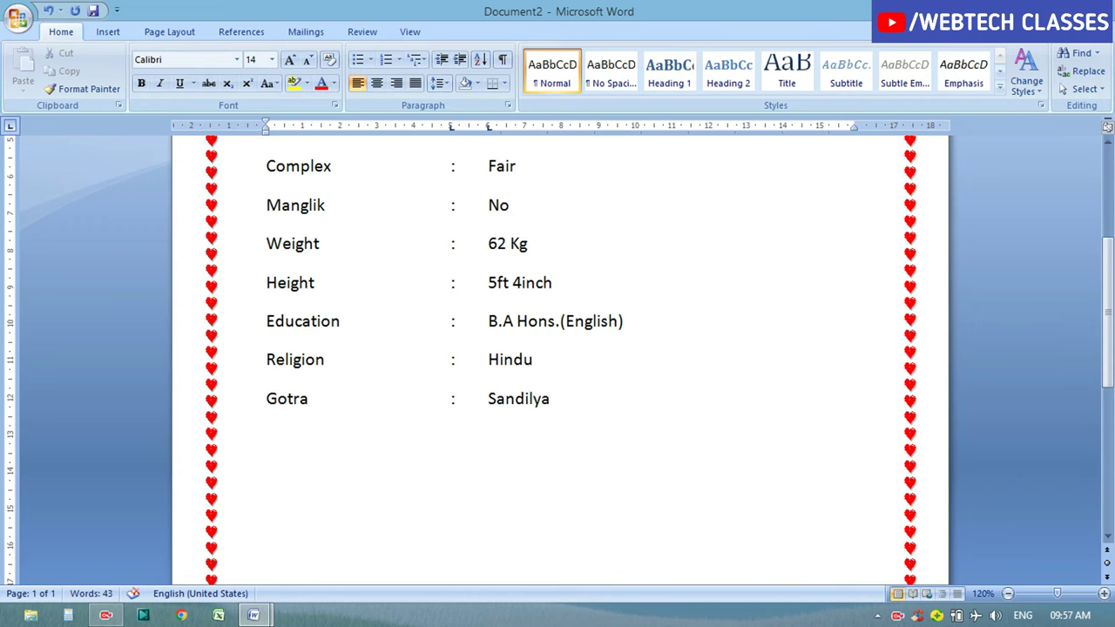
text(Ga)
text(n)
key(Tab)
text(:)
key(Tab)
text(De)
text(vg)
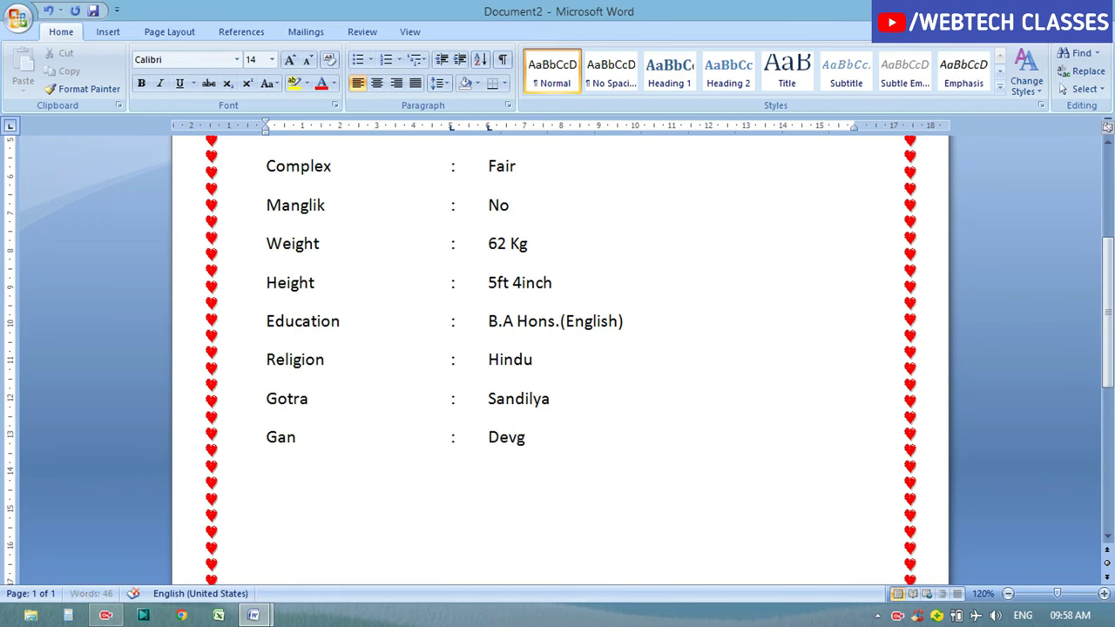
text(an)
key(Return)
scroll(447, 483, down, 3)
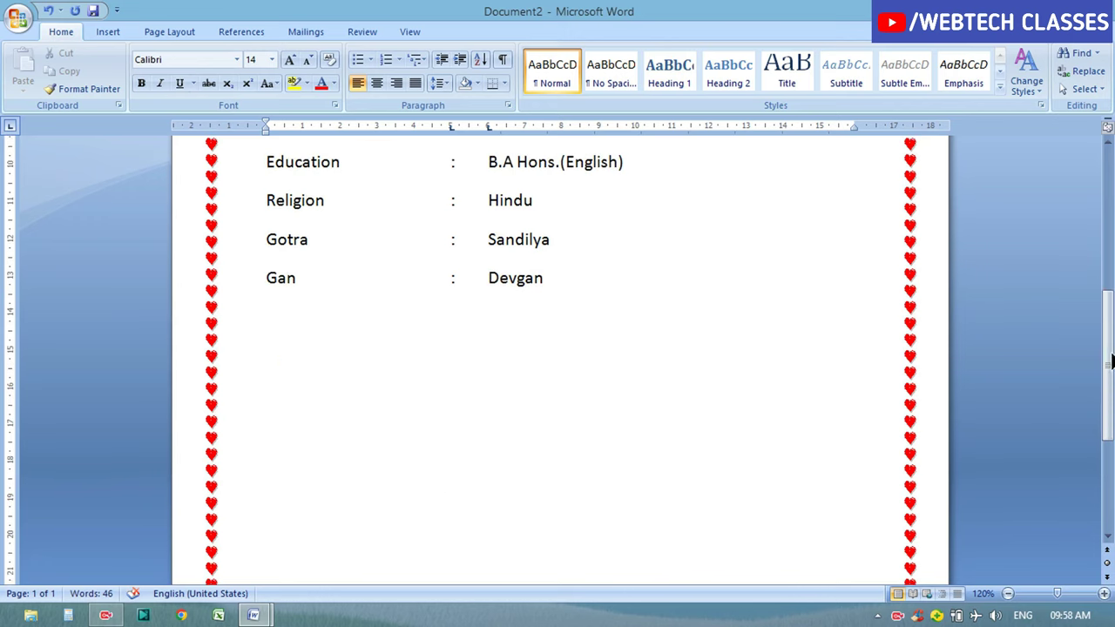
drag(1108, 366, 1108, 249)
scroll(557, 360, up, 1)
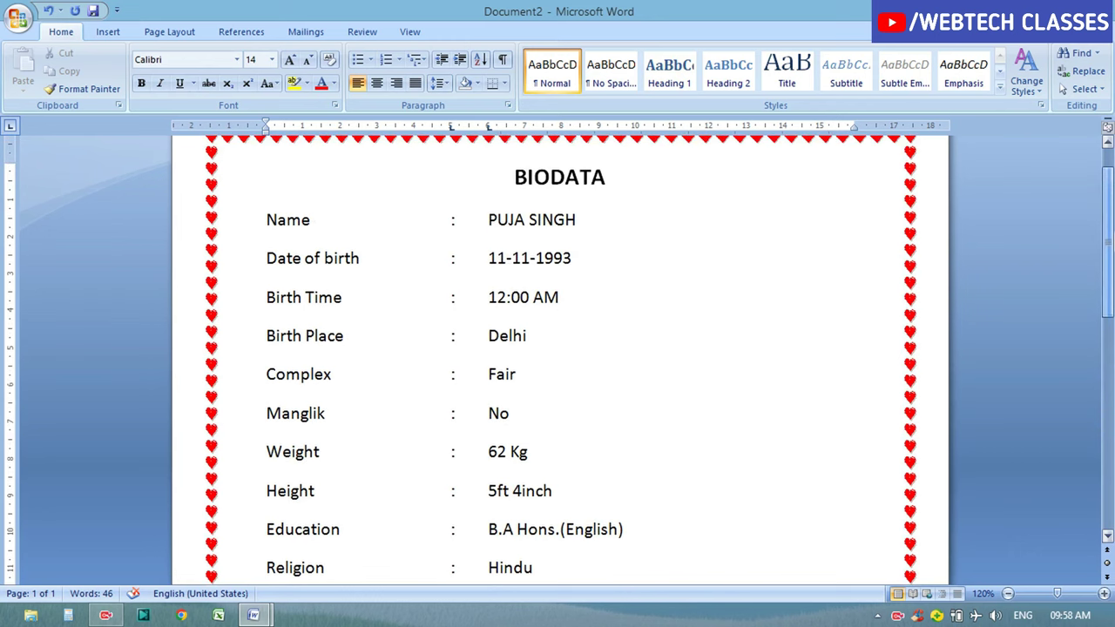
scroll(557, 360, down, 1)
scroll(558, 359, down, 2)
scroll(558, 360, down, 1)
scroll(558, 360, down, 1)
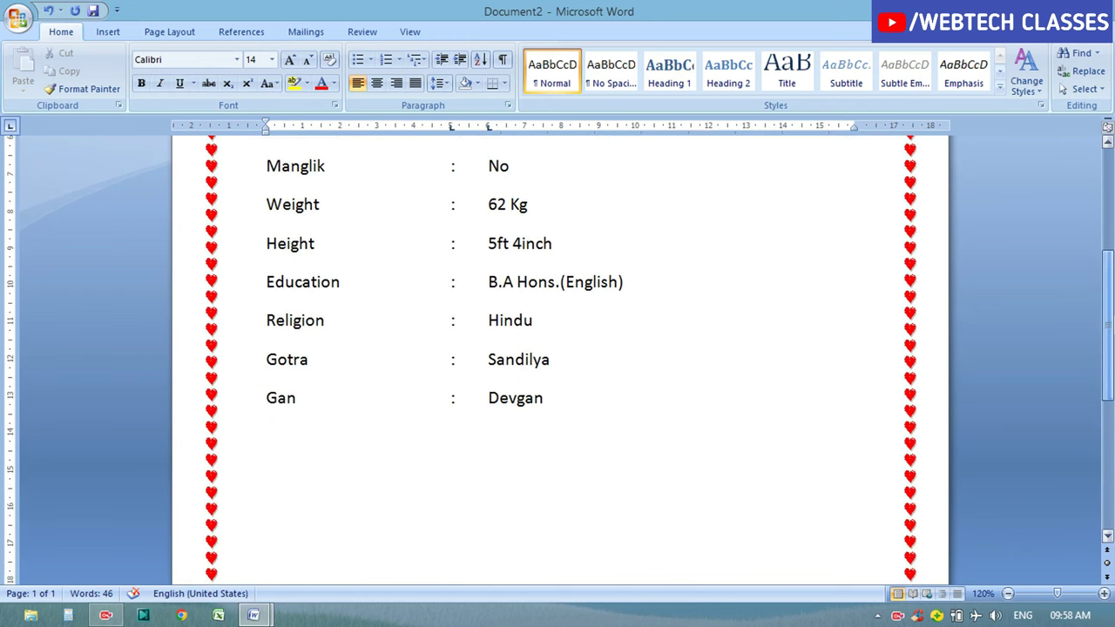
scroll(1010, 344, down, 1)
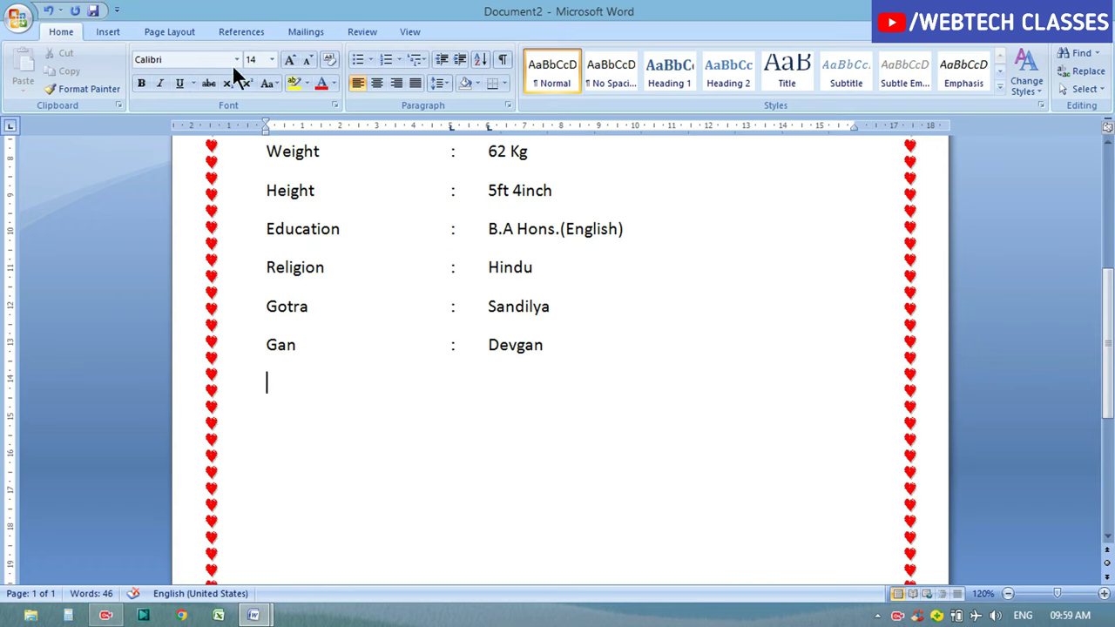
Step: Draw a wide text box from the Shapes gallery across the page below the Gan row
click(109, 32)
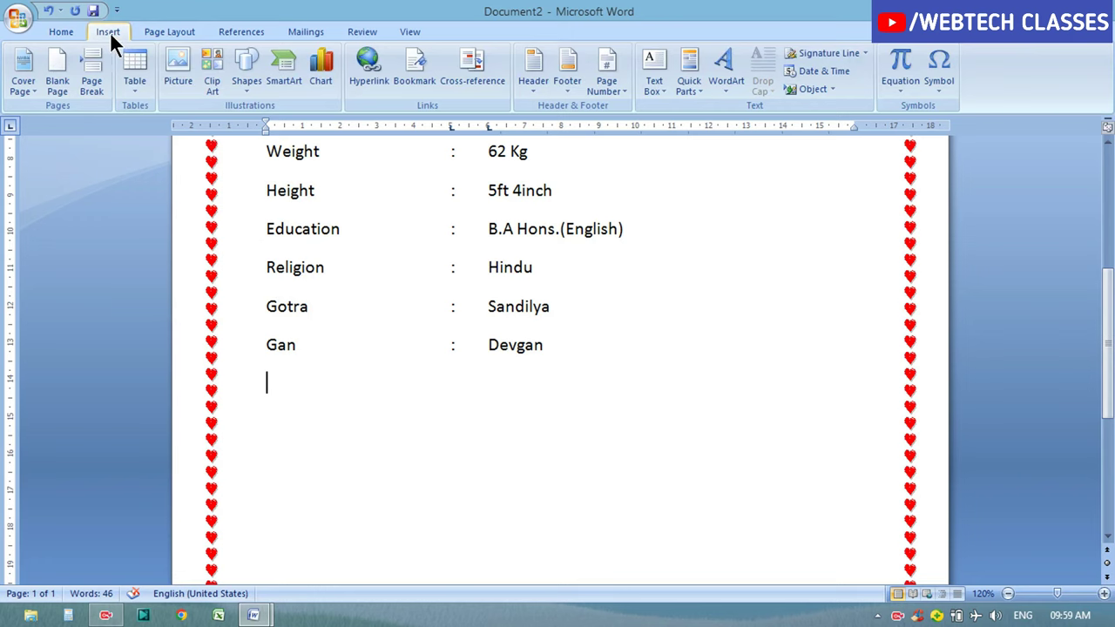
click(240, 90)
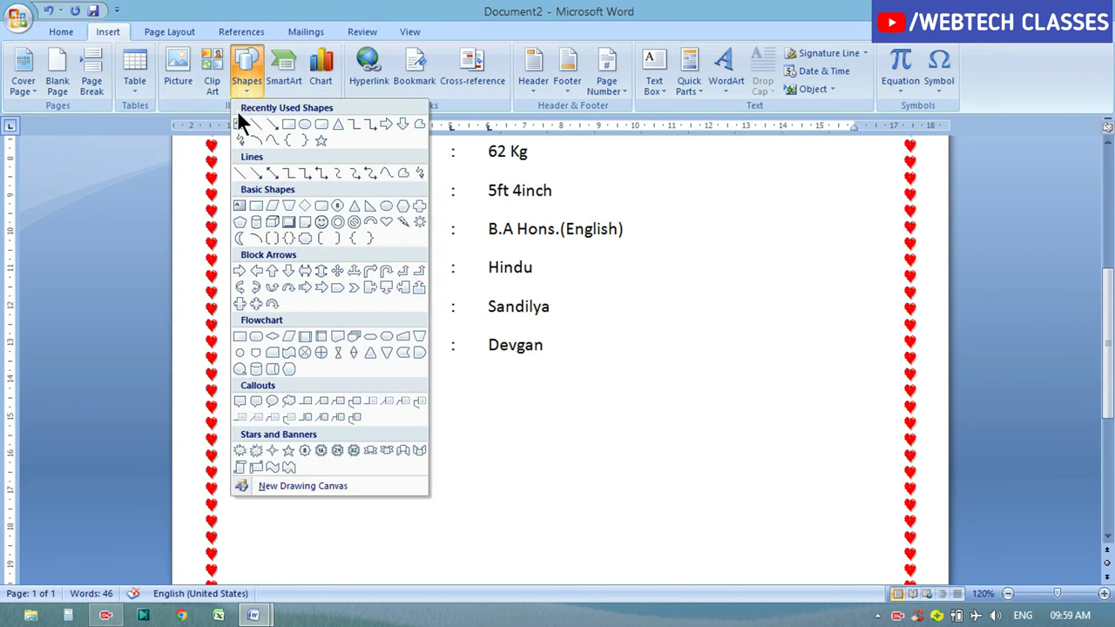
click(239, 206)
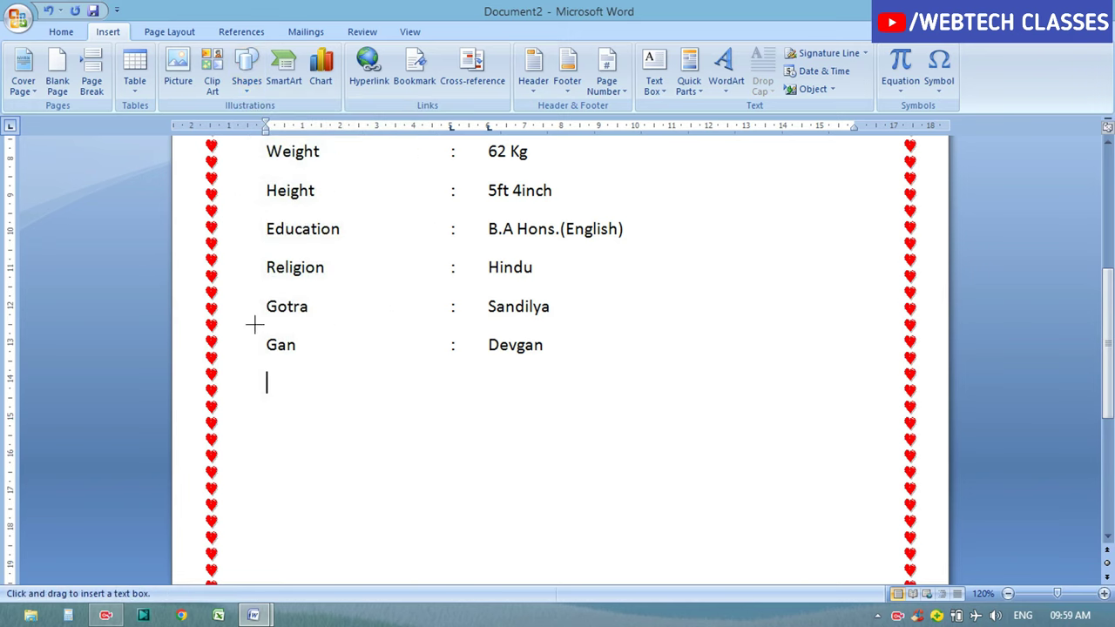
mouse_move(261, 376)
mouse_down()
mouse_move(878, 401)
mouse_move(862, 409)
mouse_up()
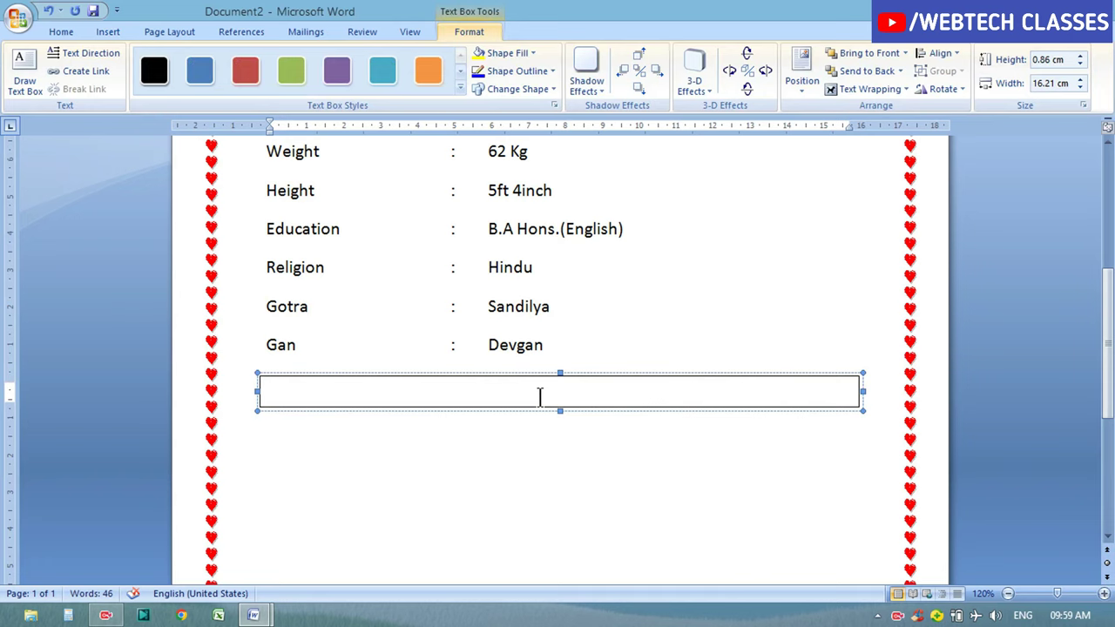
Step: Type 'Family Background' in the box and make it bold at 16 pt
text(Fa)
text(mil)
text(y B)
text(ac)
text(kgro)
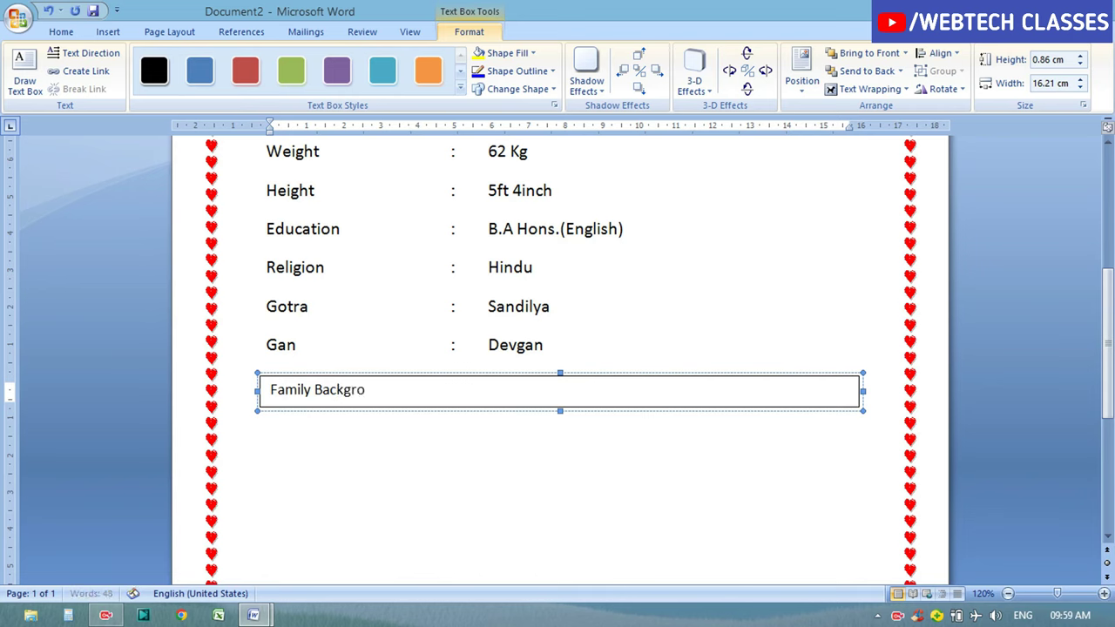
text(und)
drag(392, 389, 277, 388)
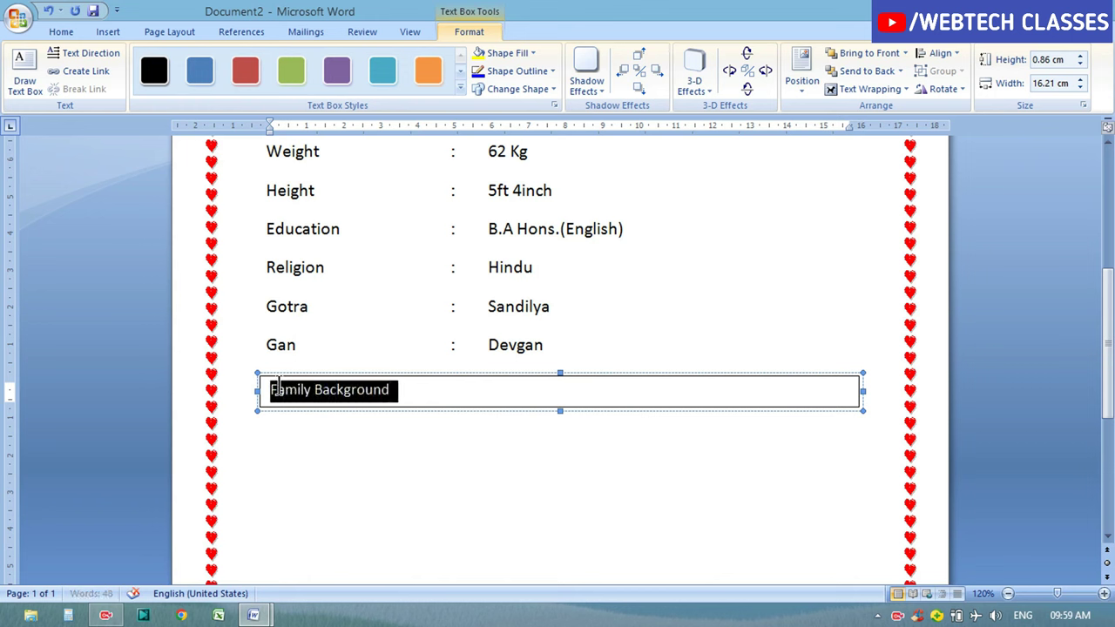
click(59, 30)
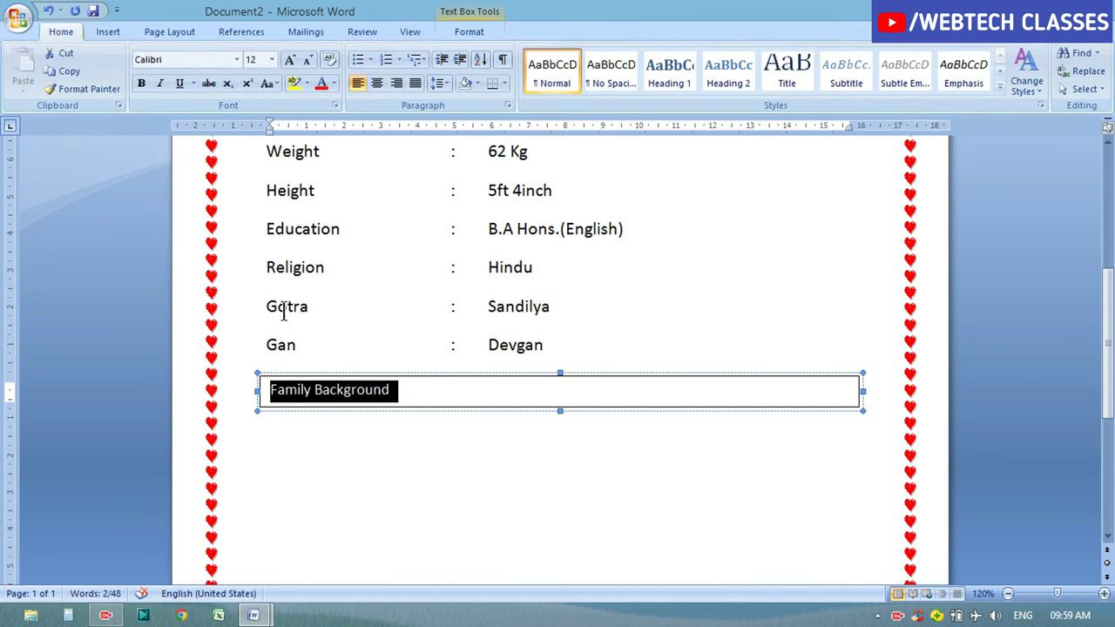
click(142, 83)
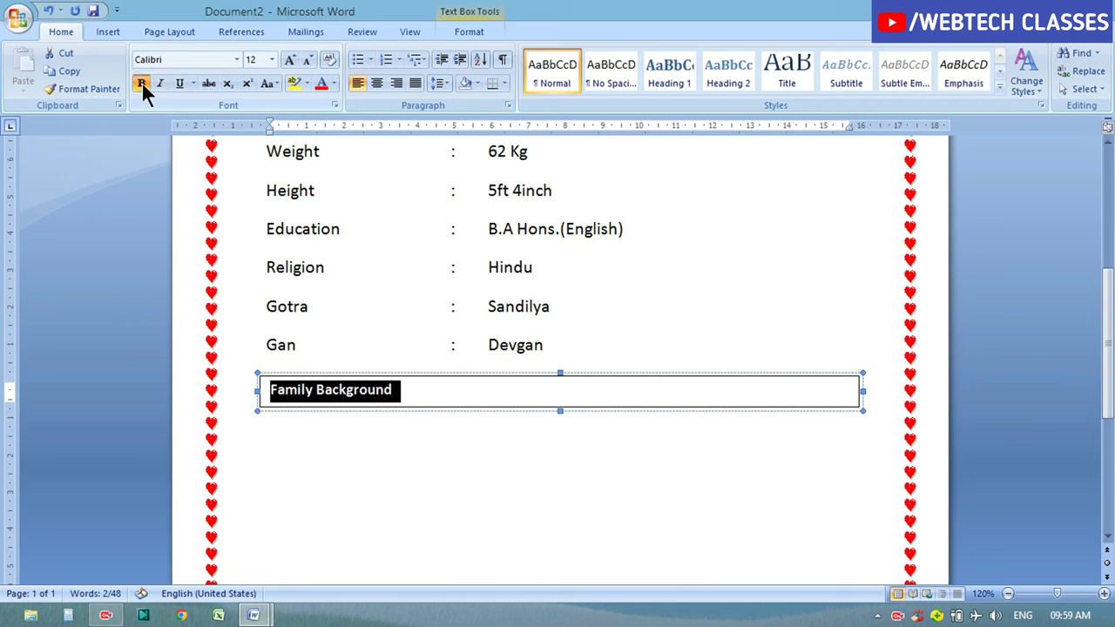
click(234, 60)
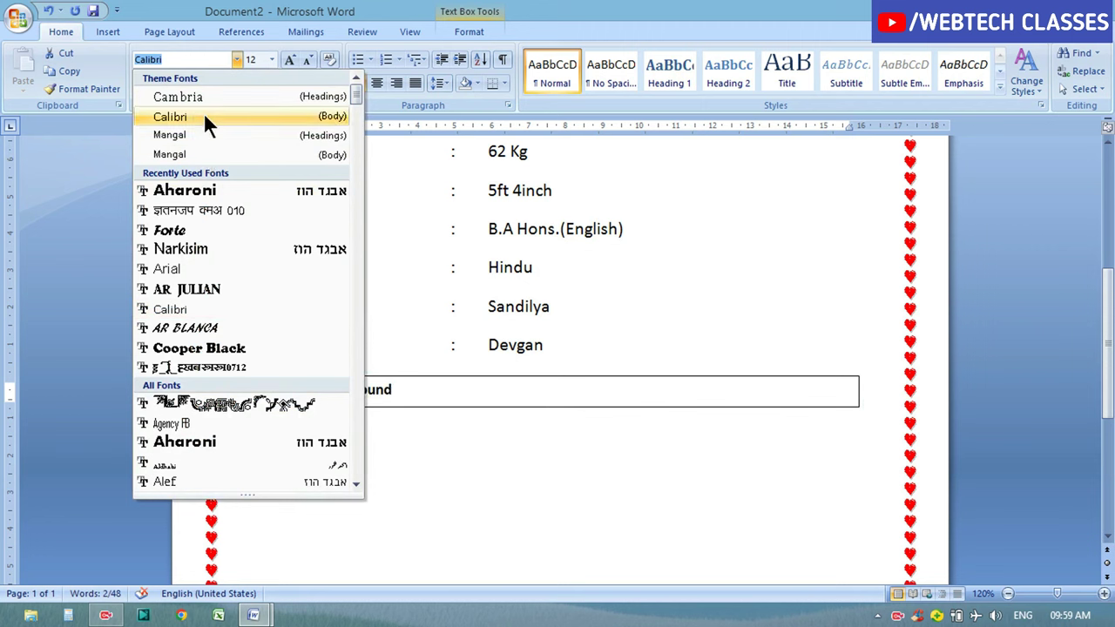
click(426, 393)
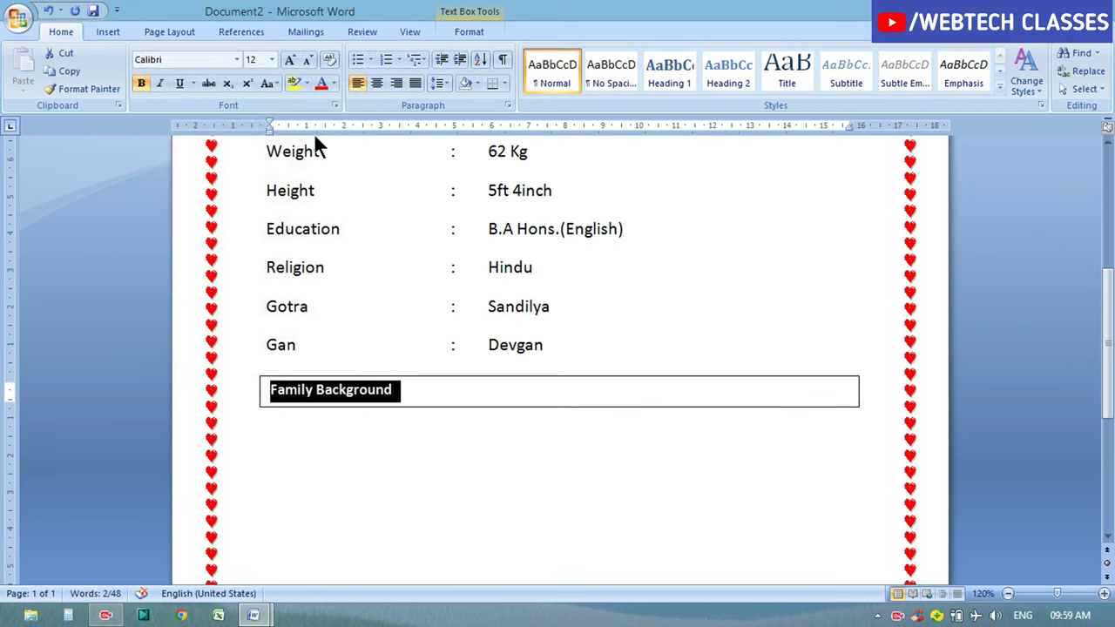
click(287, 59)
click(288, 59)
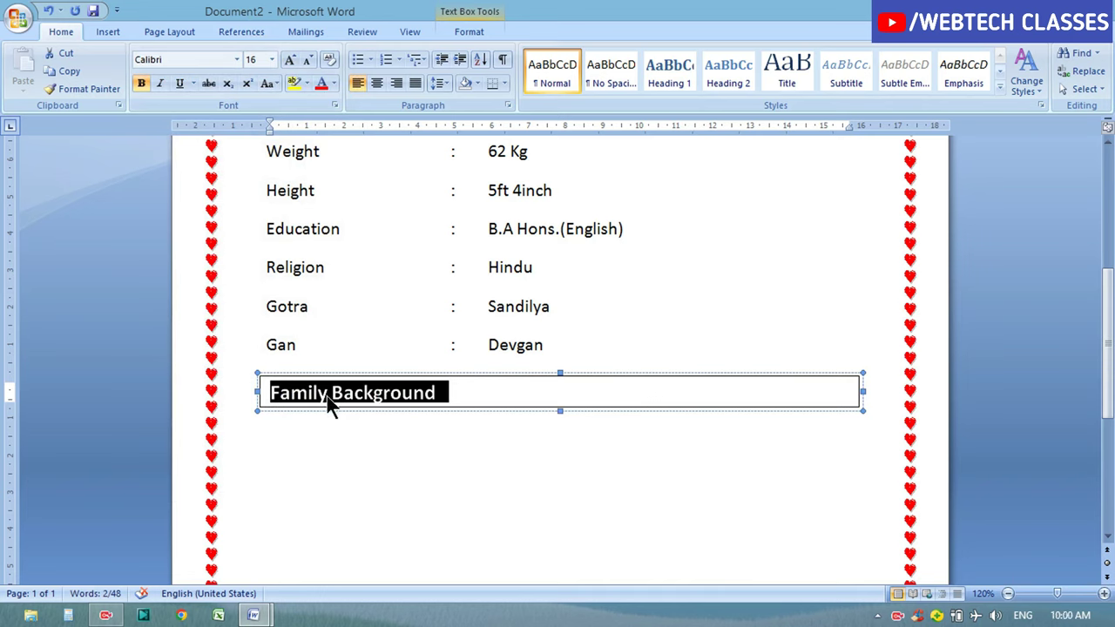
drag(564, 415, 560, 414)
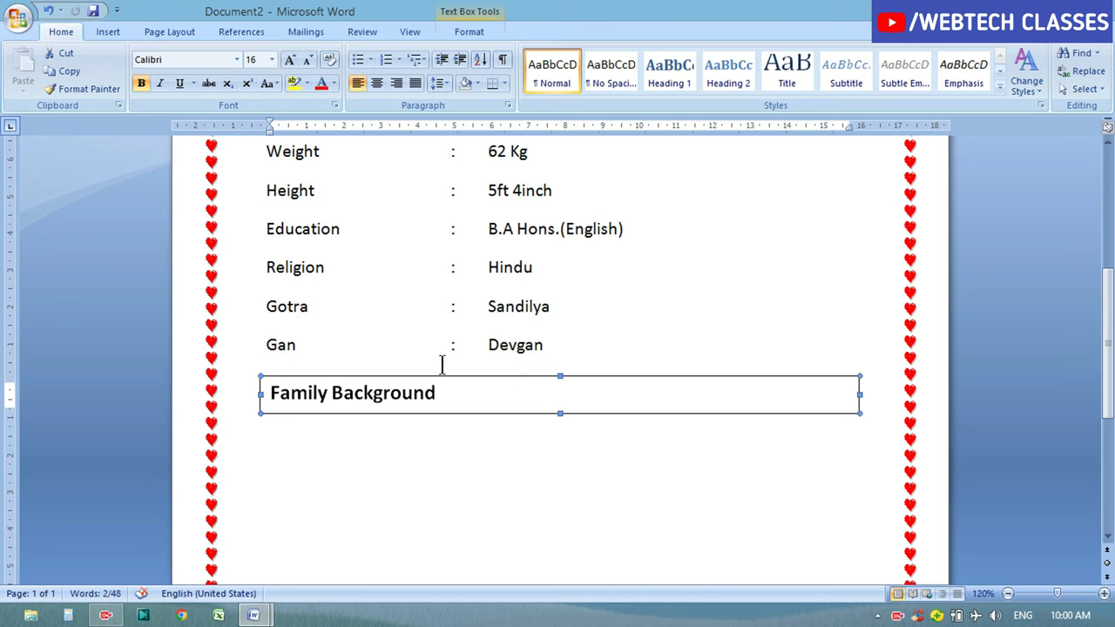
click(647, 466)
click(564, 389)
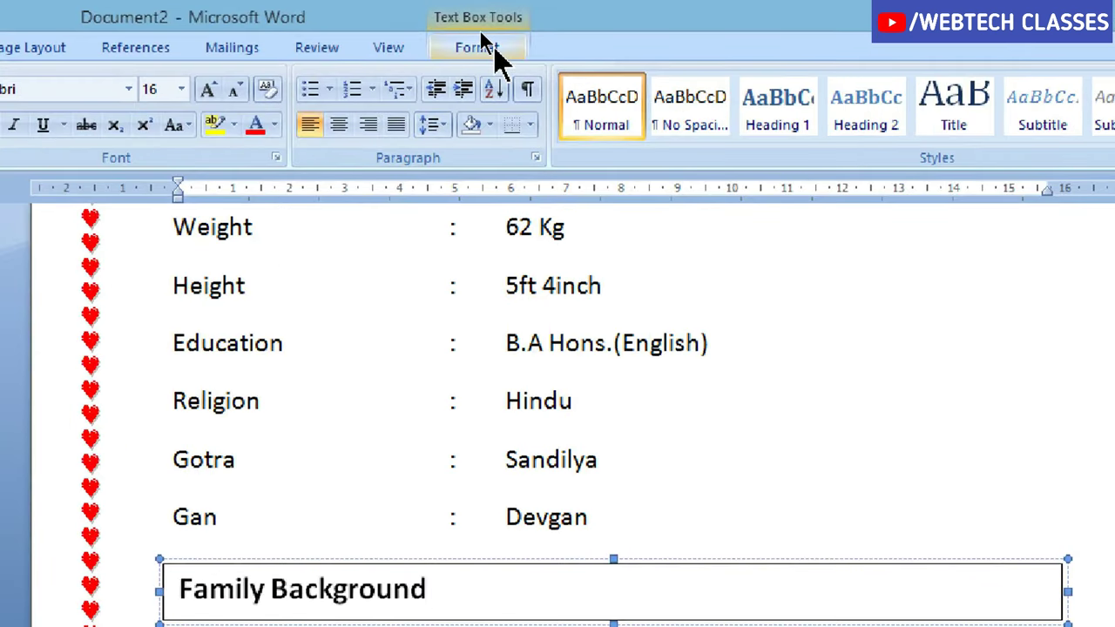
Step: Give the Family Background box a dark navy blue shape fill behind white text
click(493, 54)
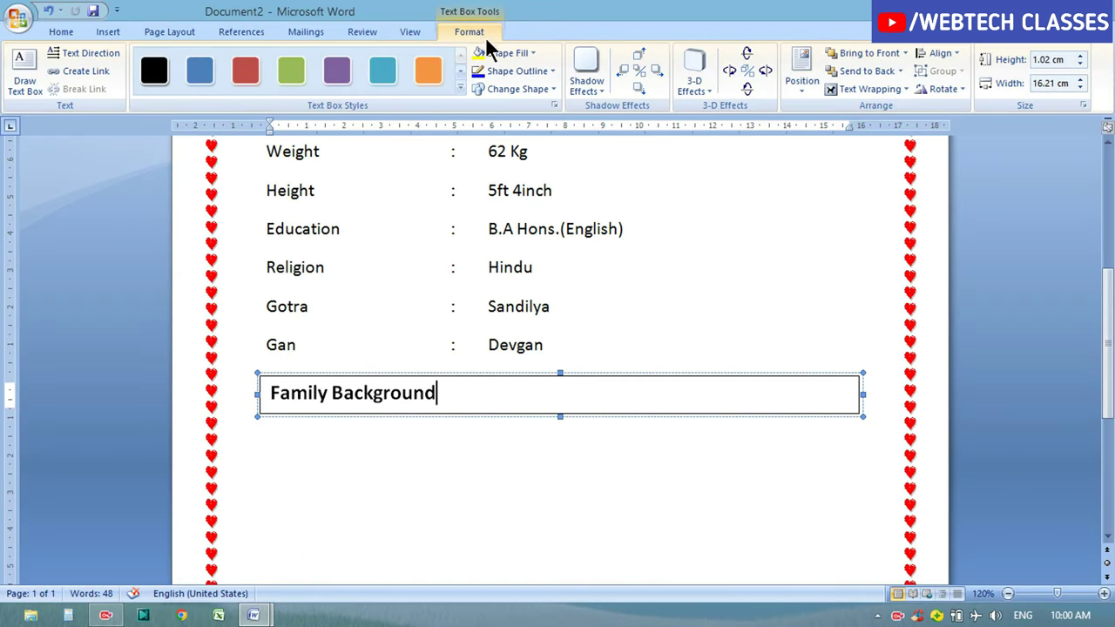
click(535, 55)
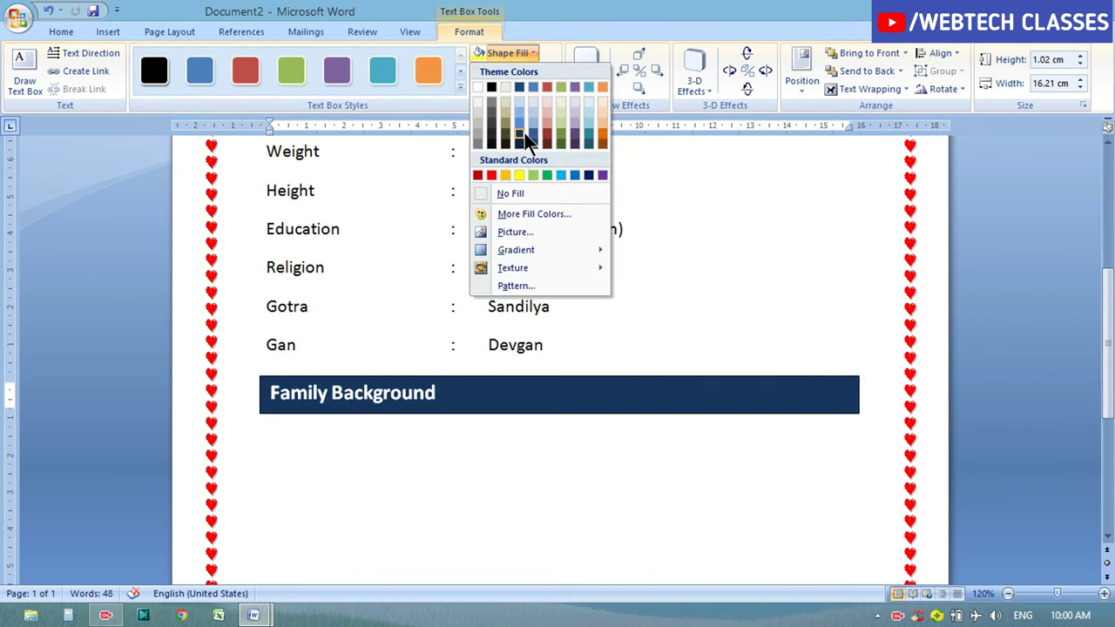
click(587, 174)
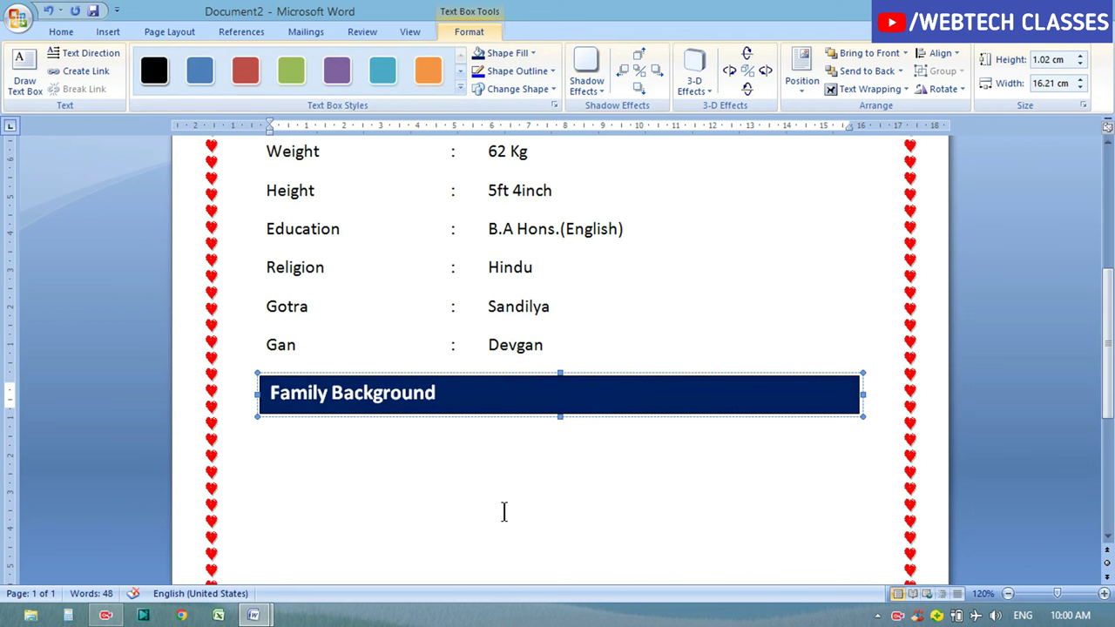
click(479, 459)
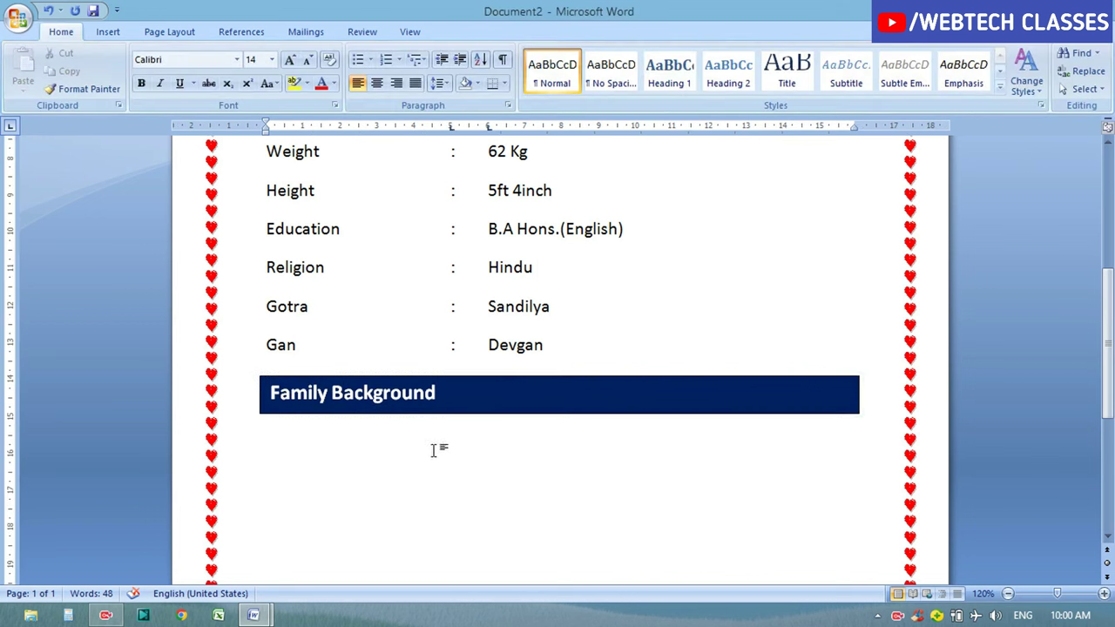
Step: Add a colon-aligned Grand Father row with the grandfather's name under the heading
double_click(310, 441)
key(Return)
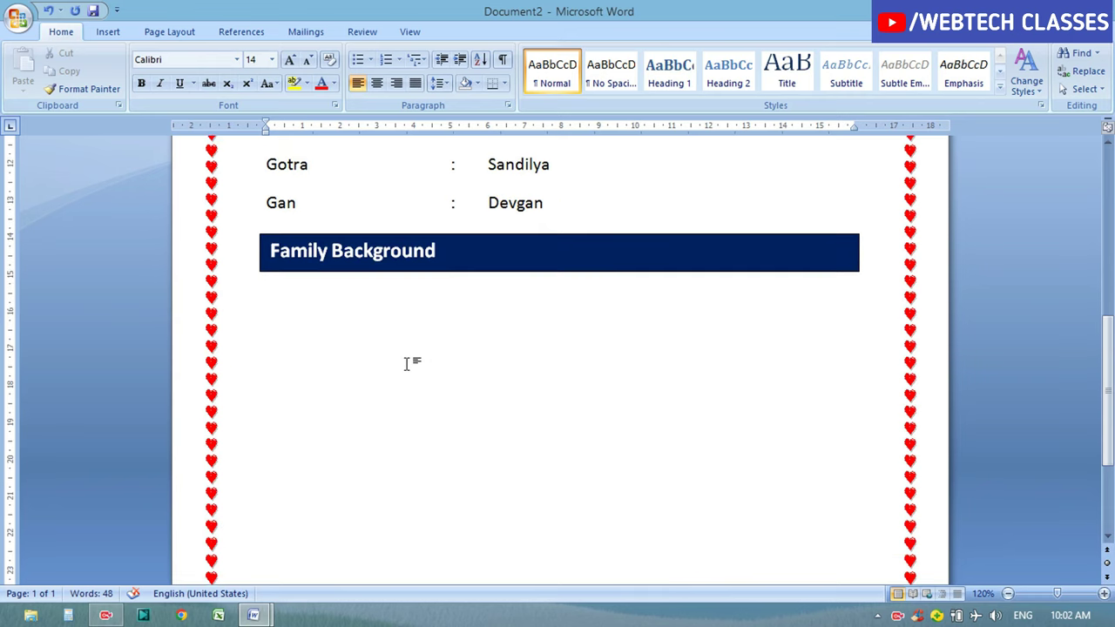
text(Gr)
text(anf)
key(BackSpace)
text(d)
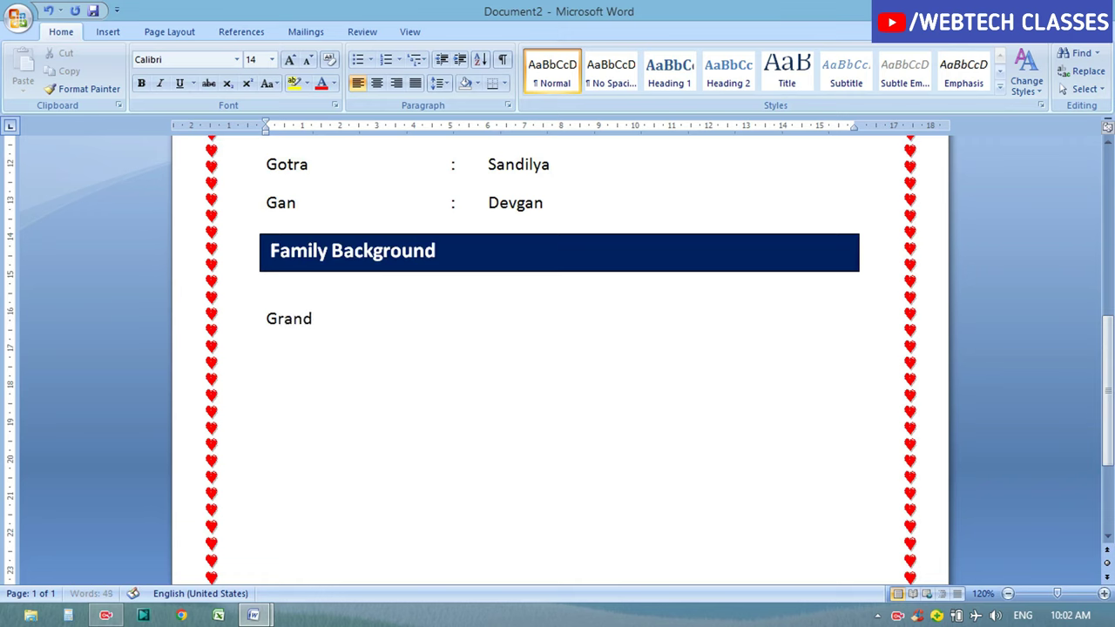
text( FA)
key(BackSpace)
text(ather)
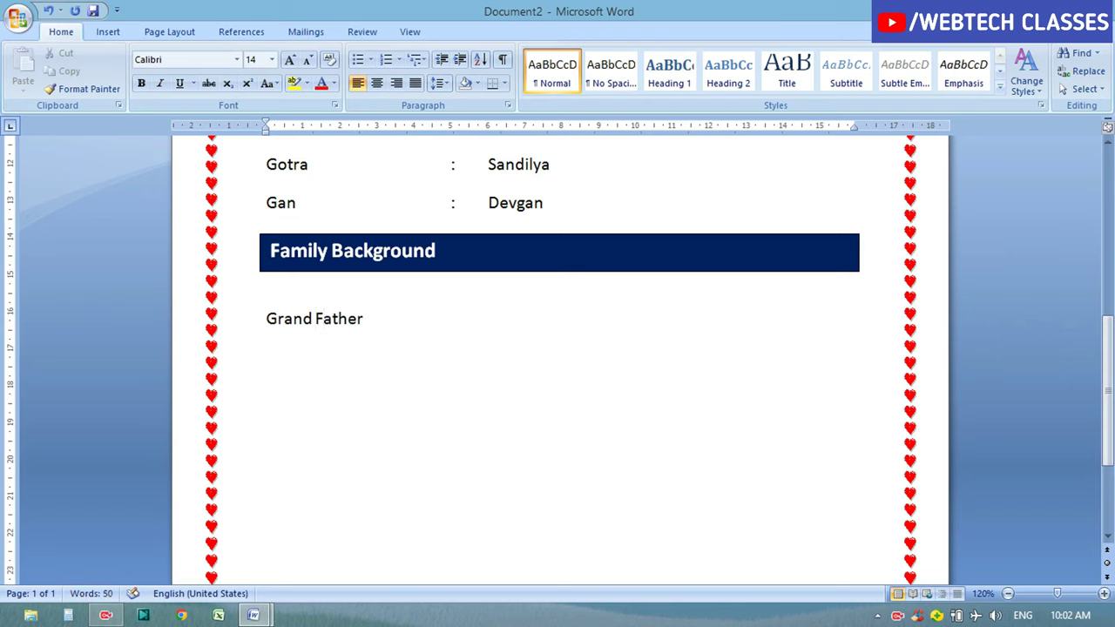
key(Tab)
key(Tab)
text(:)
key(Tab)
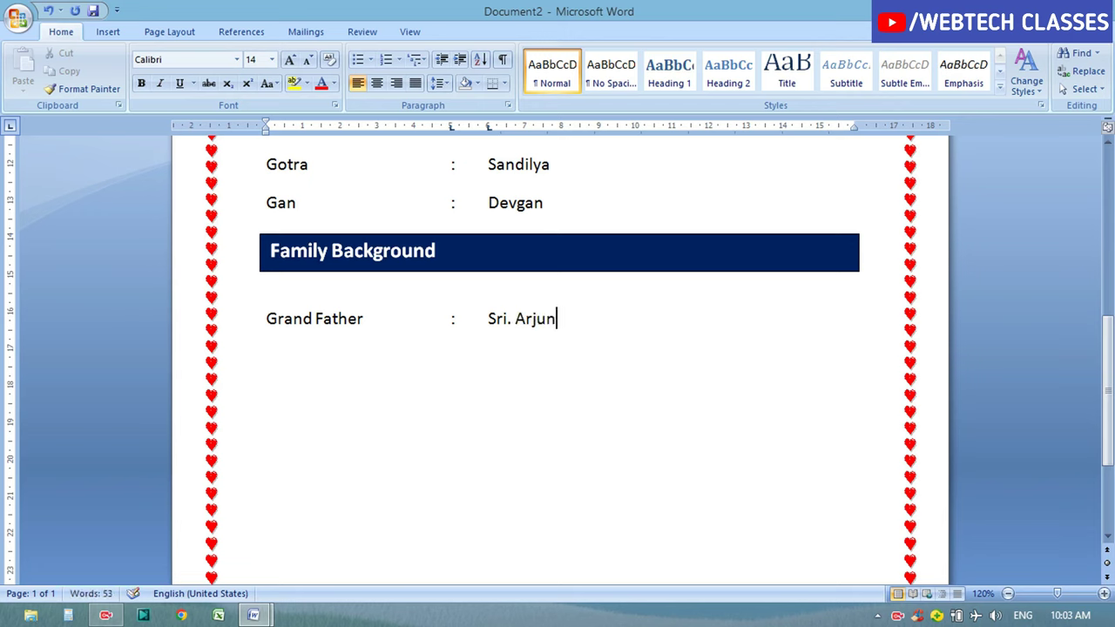
key(Return)
Step: Add the Father row with his name and a 'Father Occupation : Businessman' row
text(Fa)
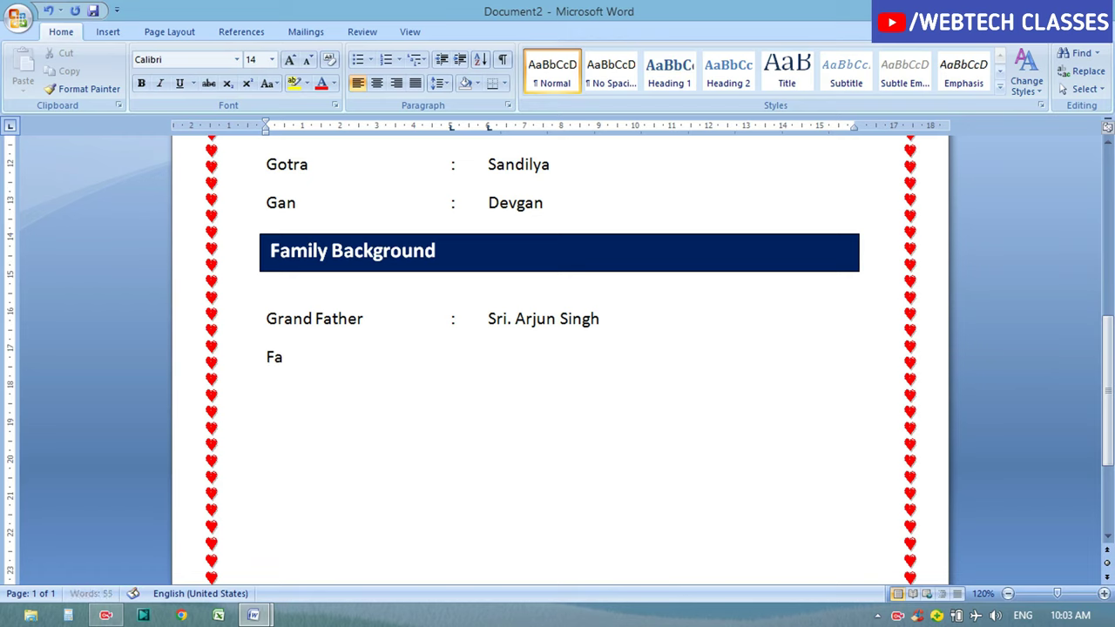
text(ther)
key(Tab)
text(:)
key(Tab)
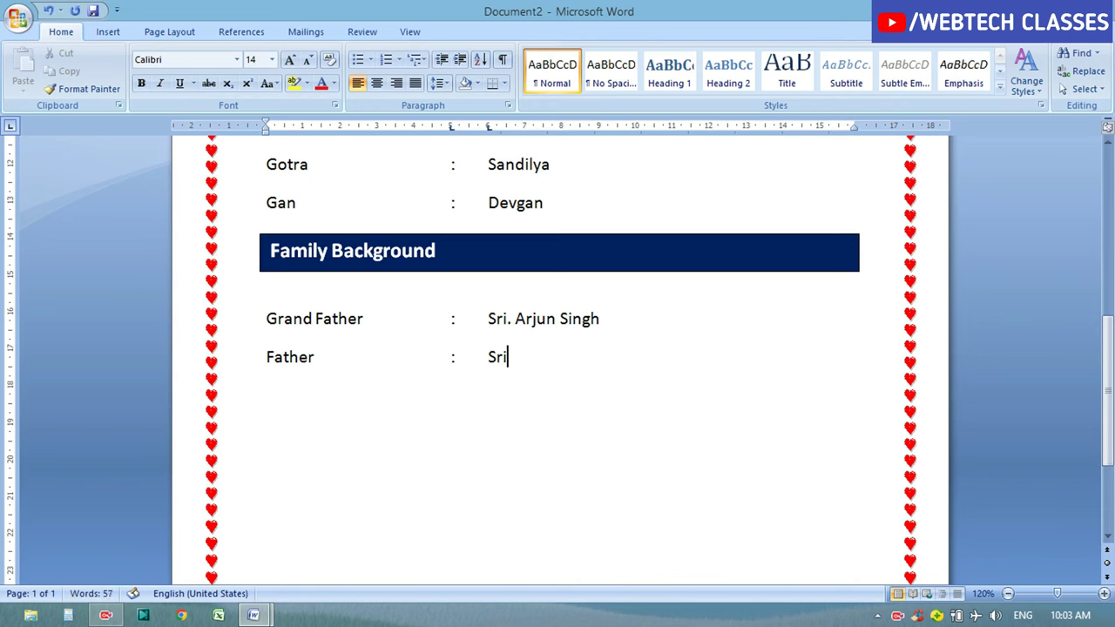
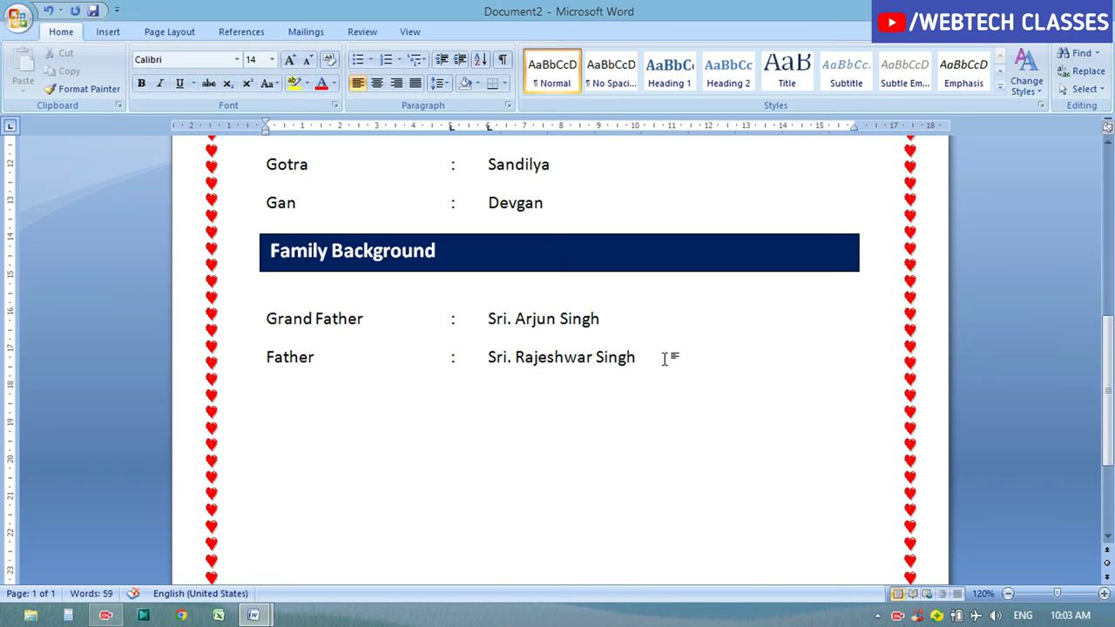
key(Return)
text(Fat)
text(h)
text(er )
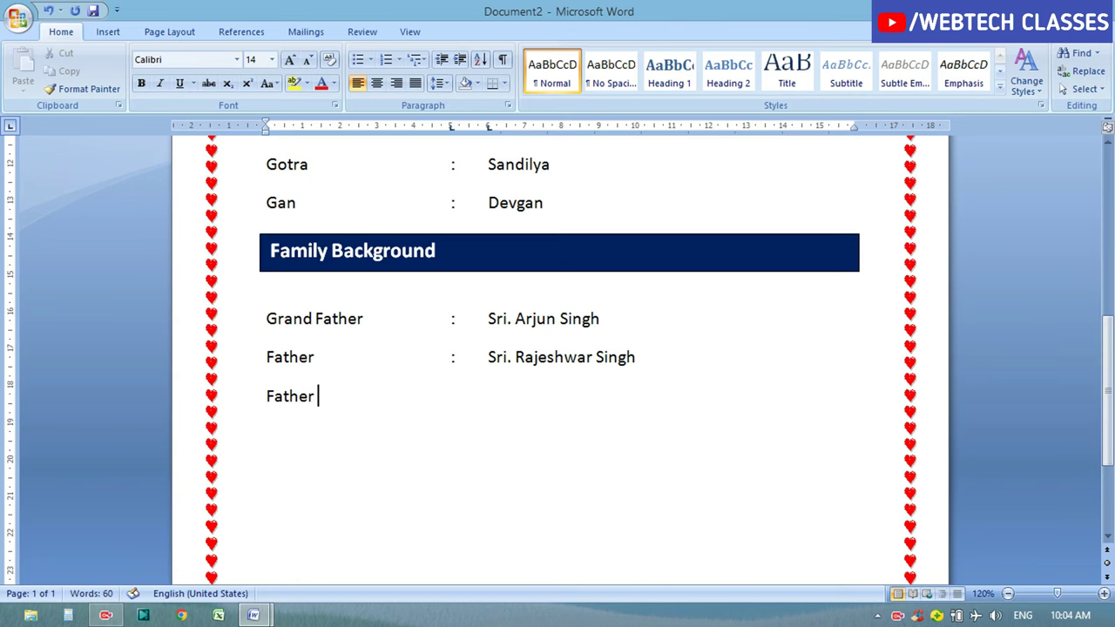
text(Occu)
text(pation)
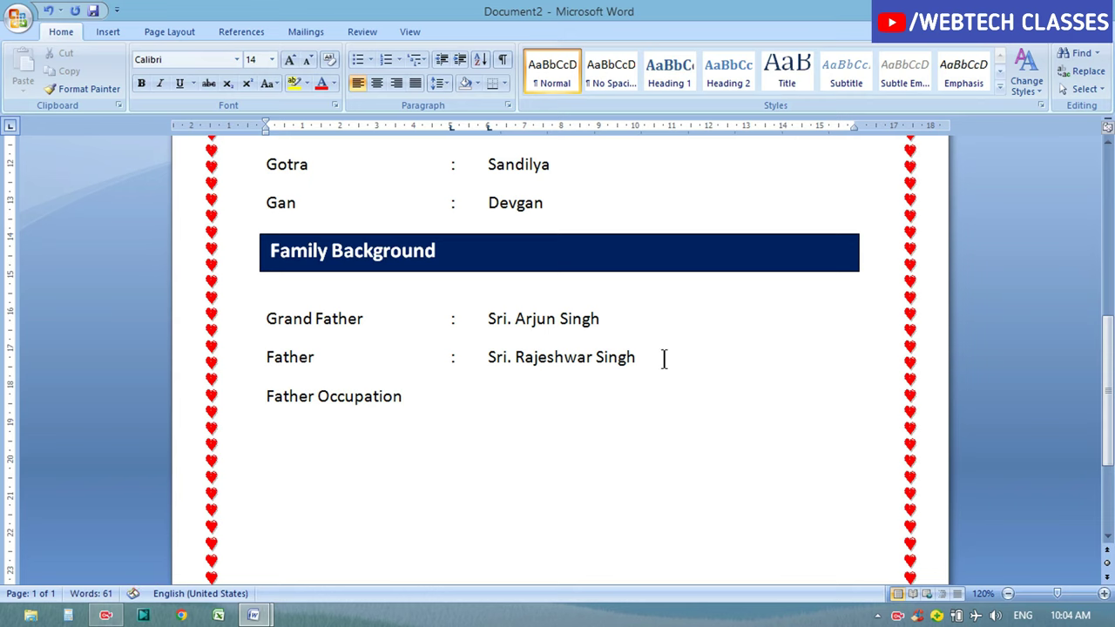
key(Tab)
text(:)
text(B)
text(usin)
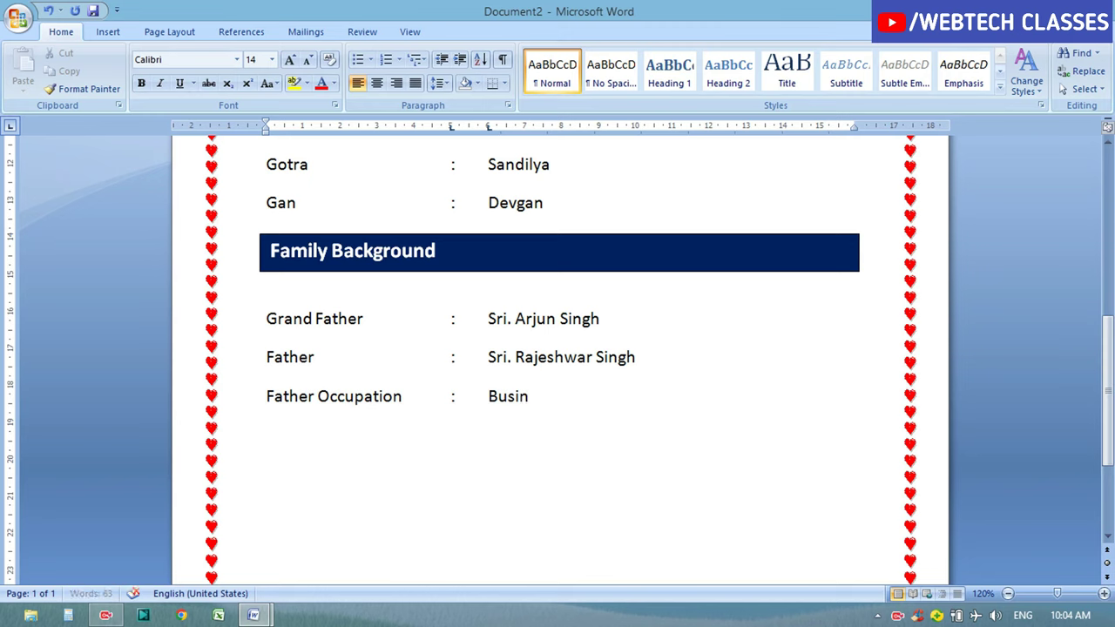
text(essman)
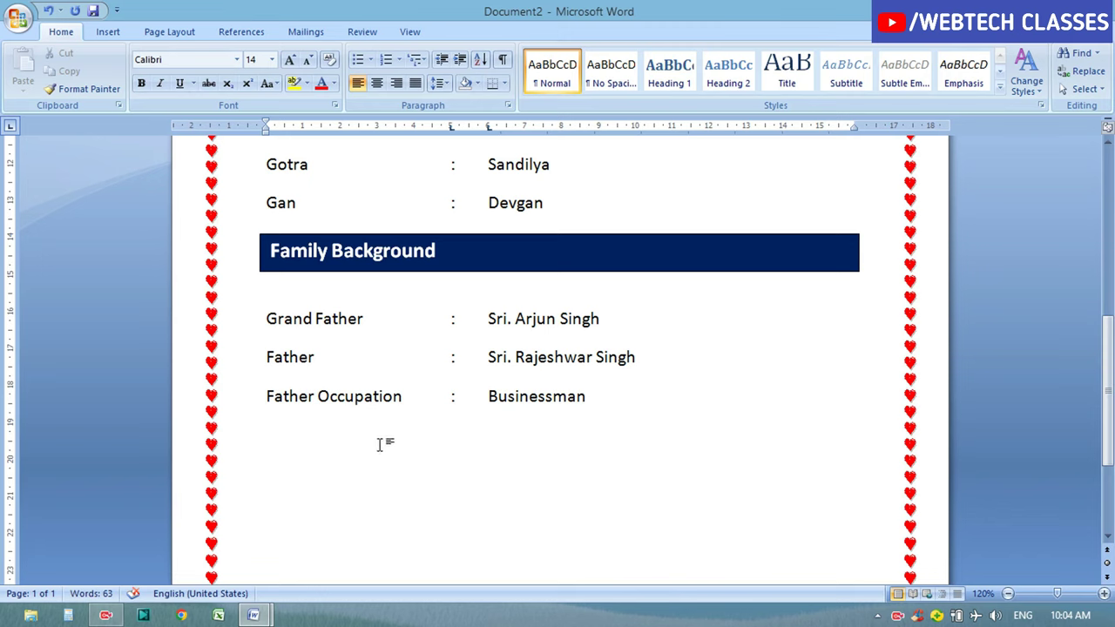
Step: Add a colon-aligned Mother row with the mother's name
text(Moth)
text(er)
key(Tab)
text(:)
key(Tab)
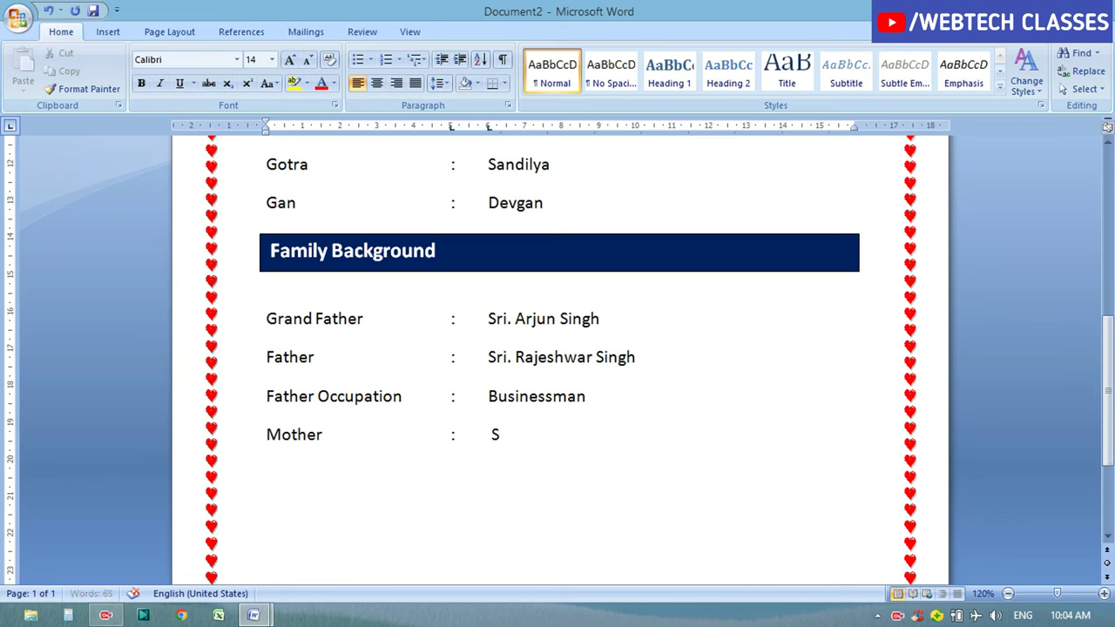
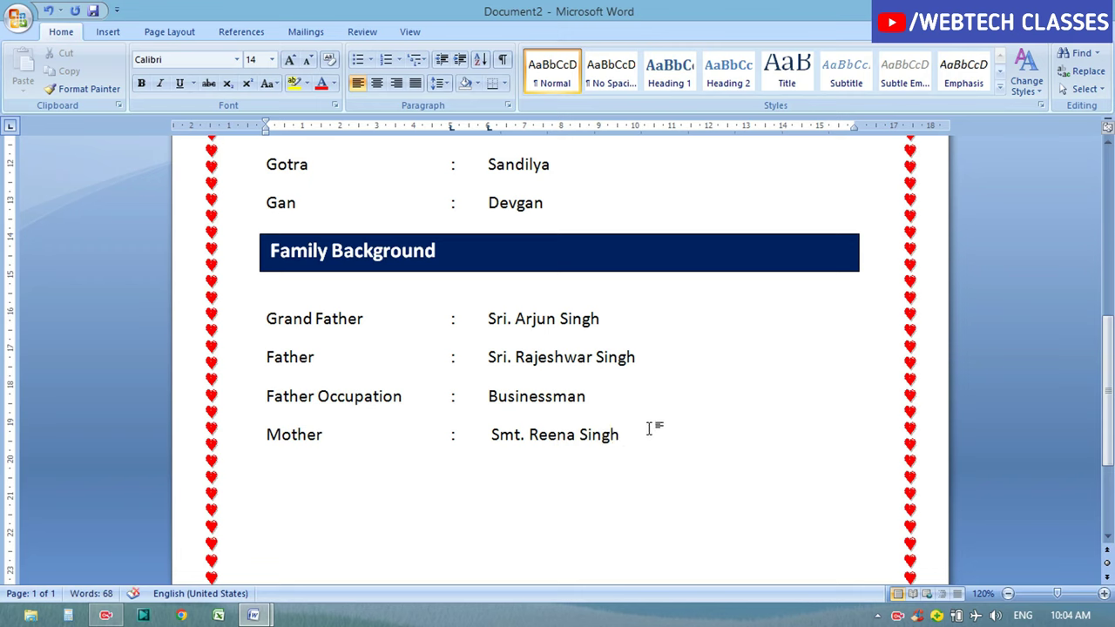
key(Return)
scroll(1104, 360, down, 1)
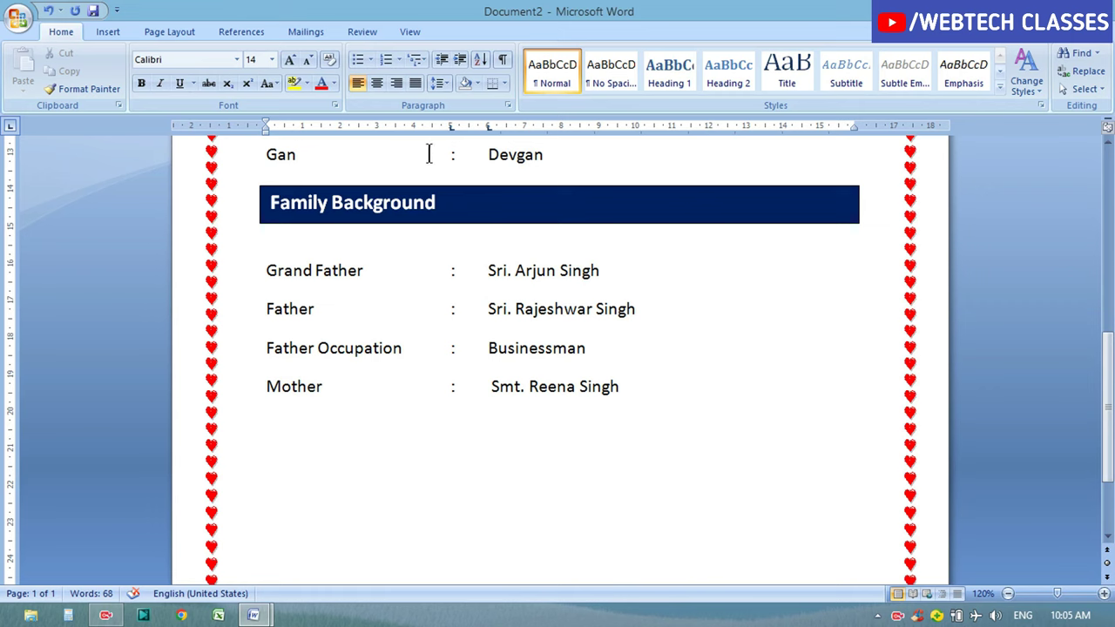
Step: Draw a second page-wide text box from the Shapes gallery beneath the Mother row
click(115, 33)
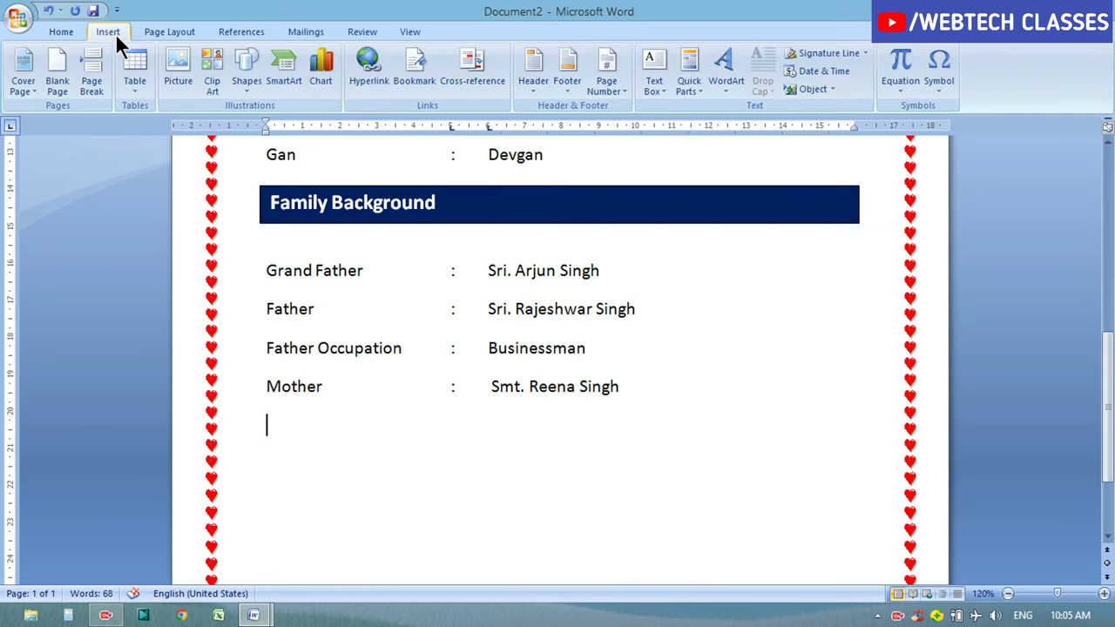
click(246, 96)
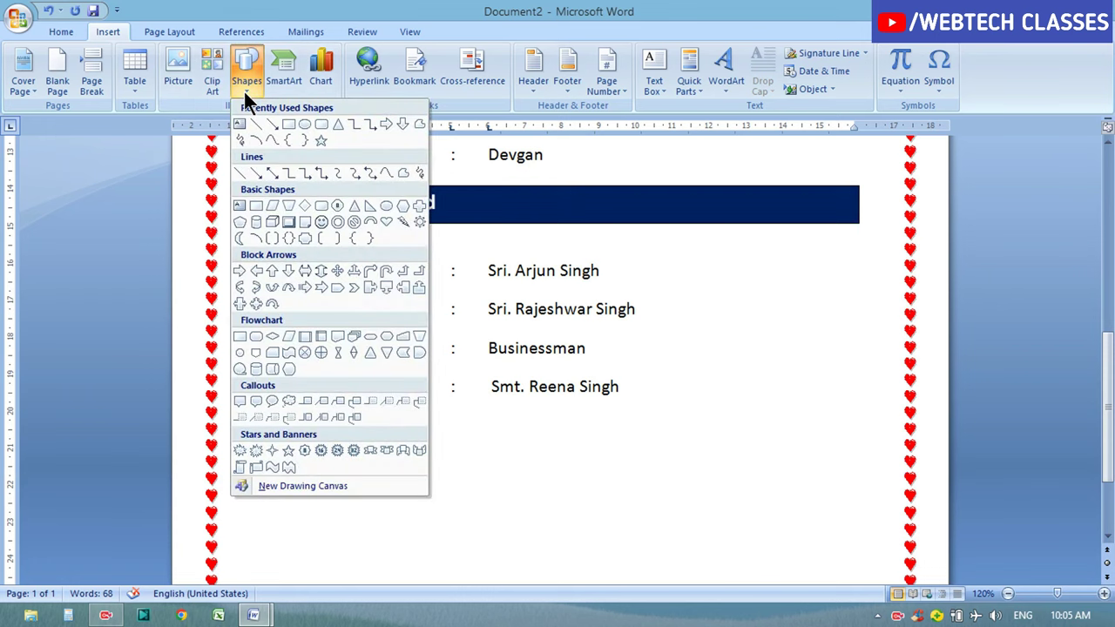
click(239, 206)
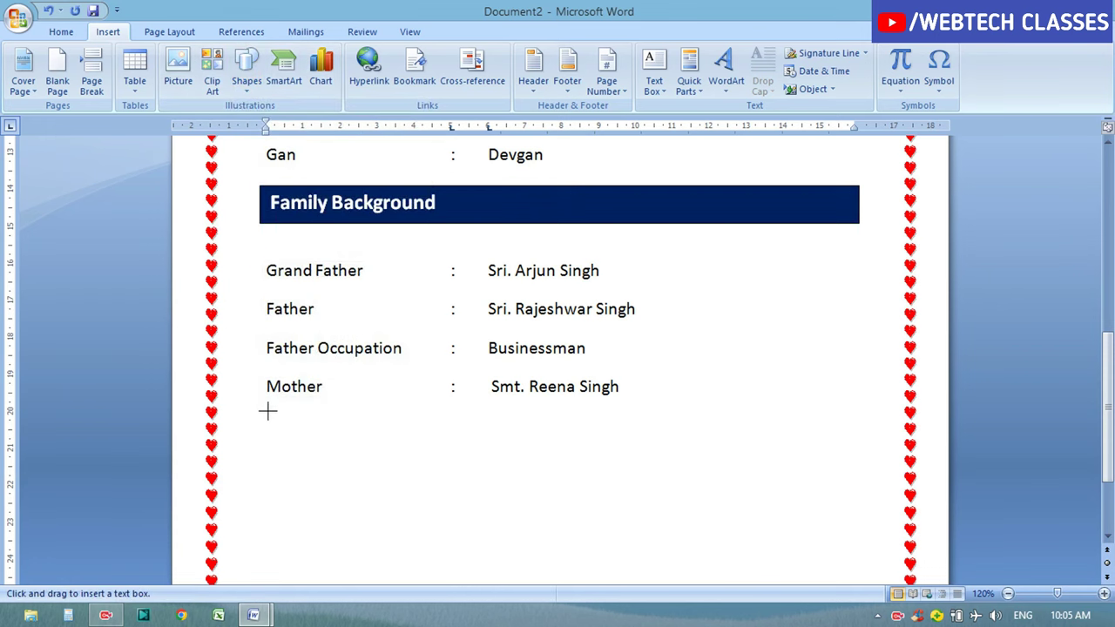
mouse_move(260, 416)
mouse_down()
mouse_move(898, 464)
mouse_move(868, 450)
mouse_up()
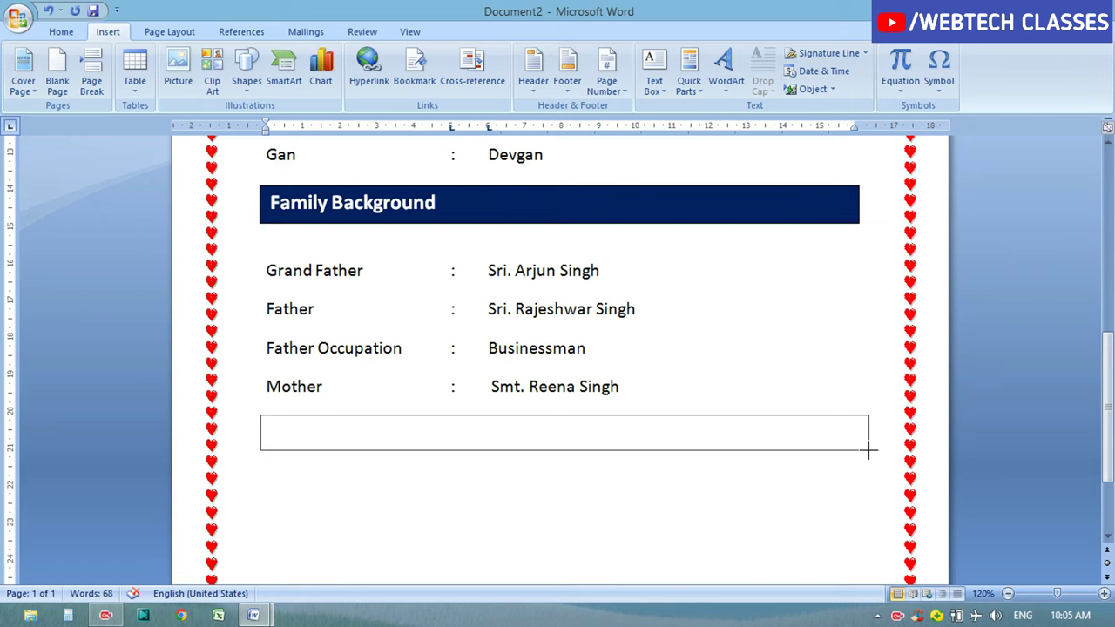
drag(869, 451, 870, 453)
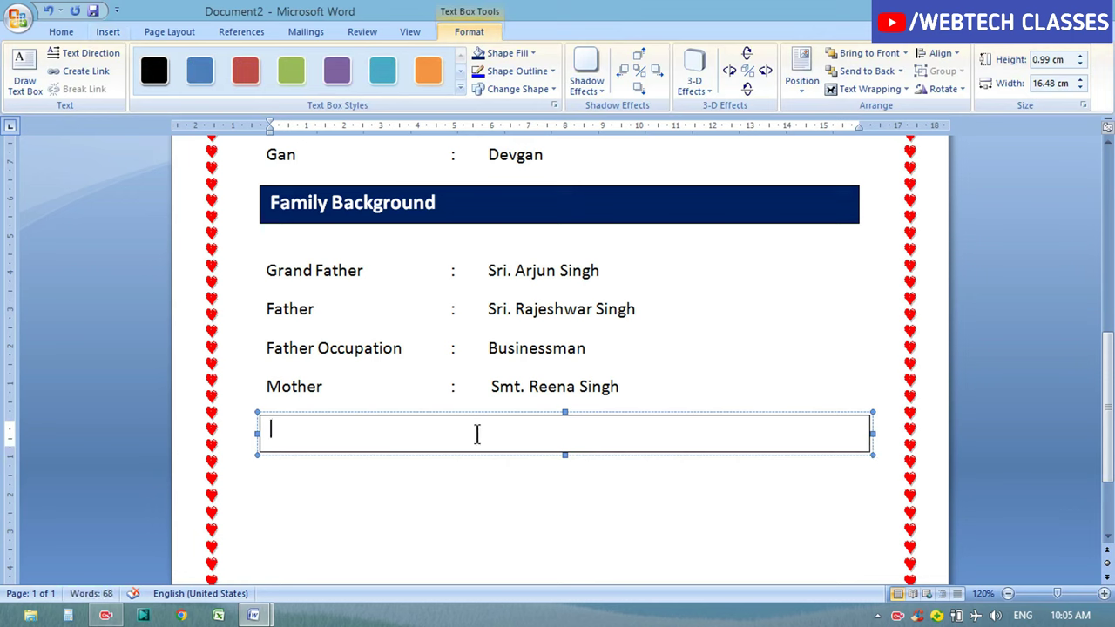
Step: Type 'Contact Details' in the new box and make it bold at 16 pt
text(C)
text(ontact )
text(D)
text(etails)
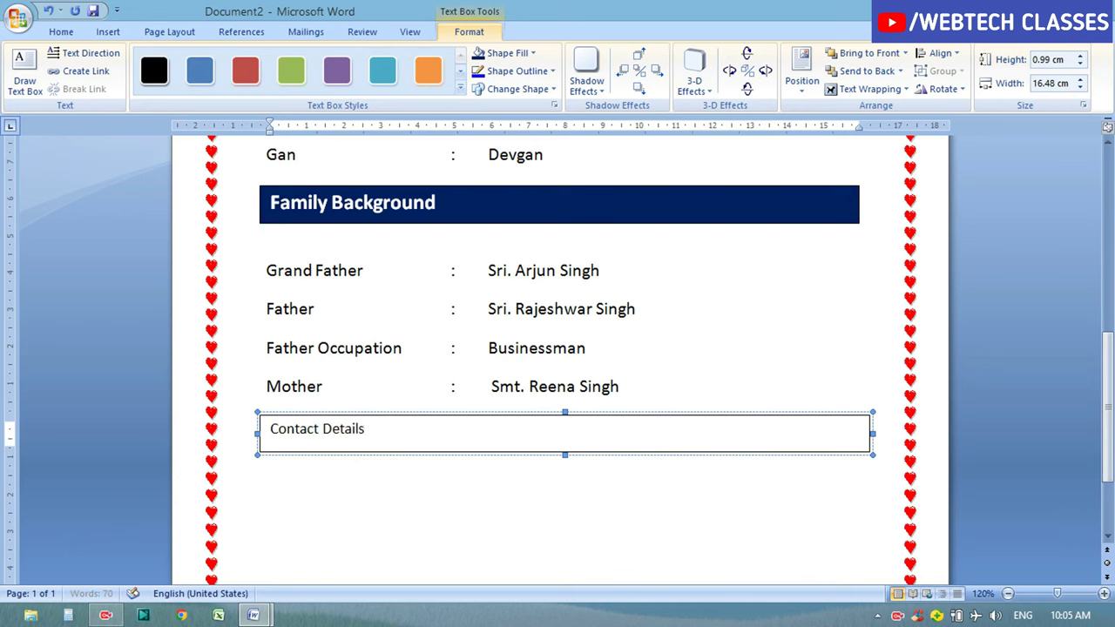
key(shift+Left)
drag(327, 440, 270, 440)
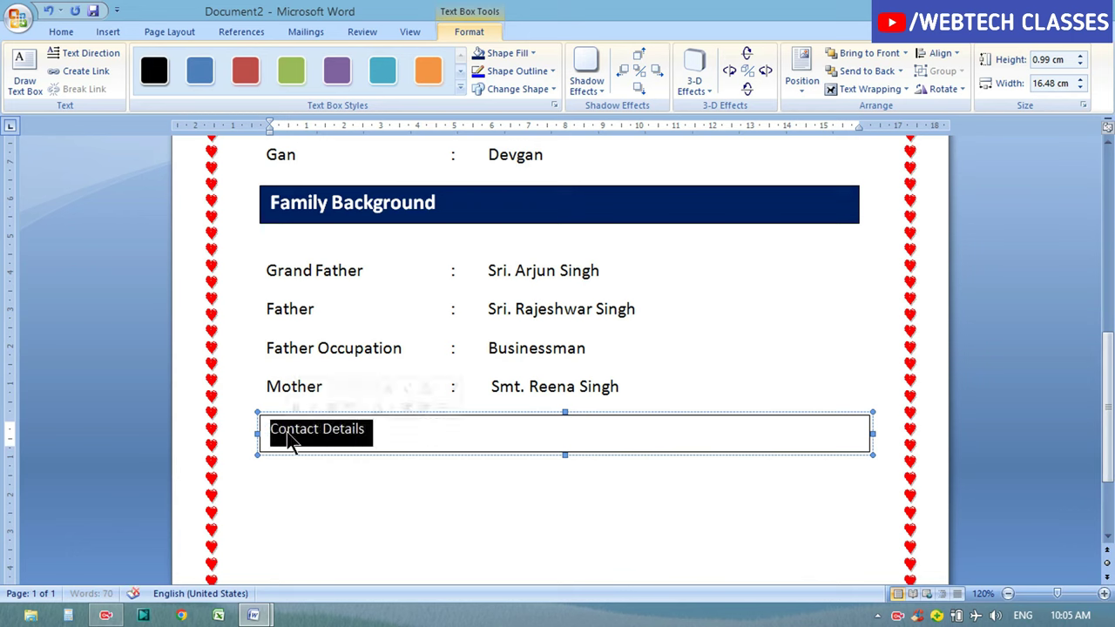
click(60, 32)
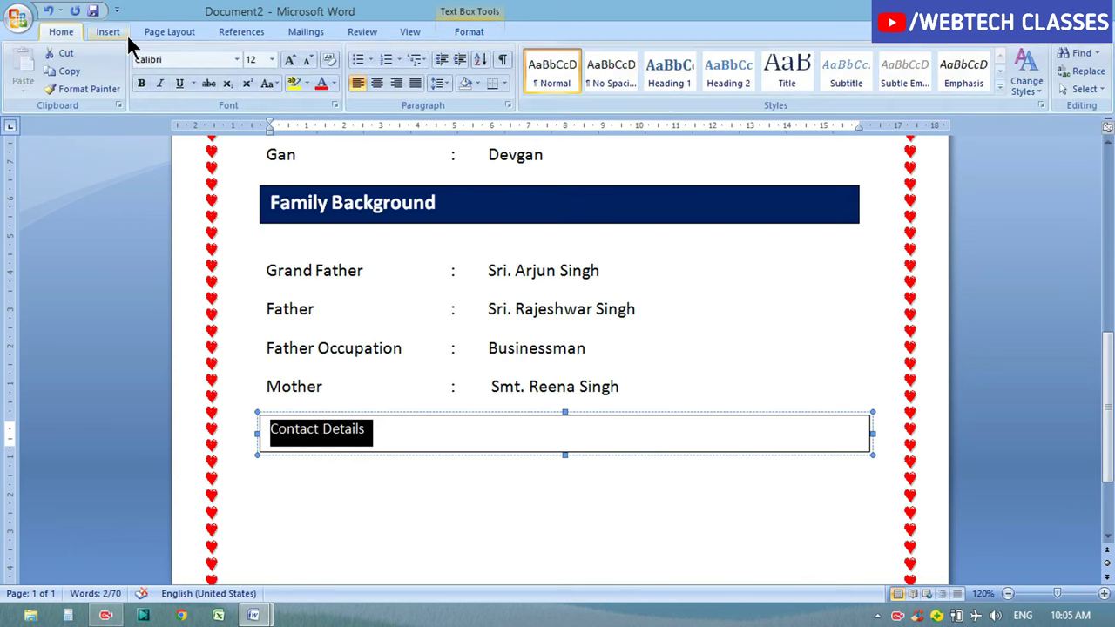
click(289, 61)
click(289, 61)
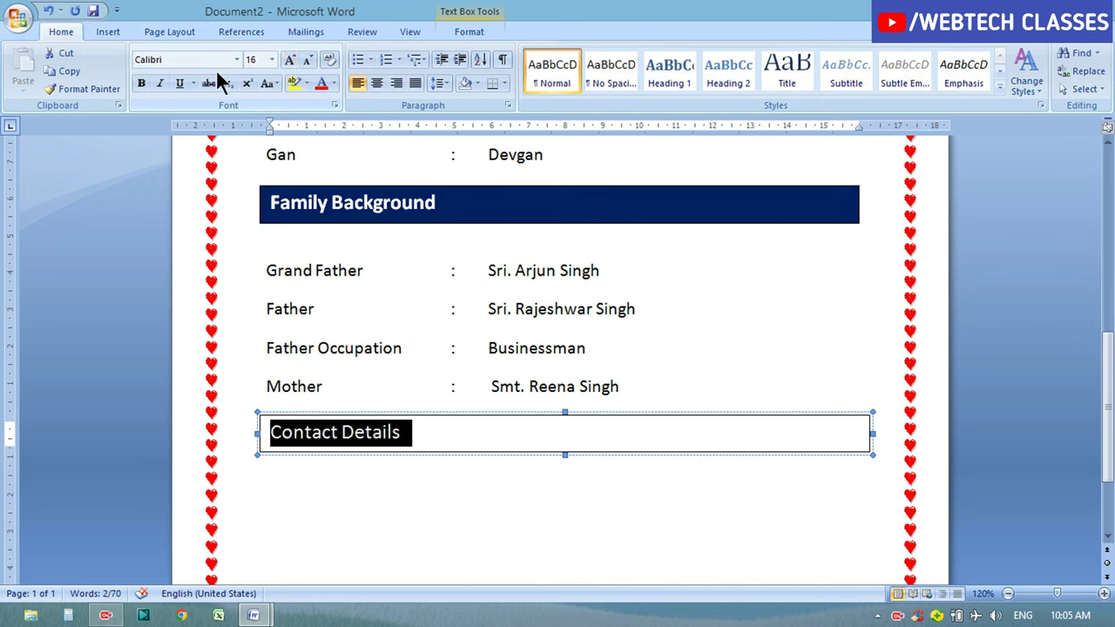
click(140, 84)
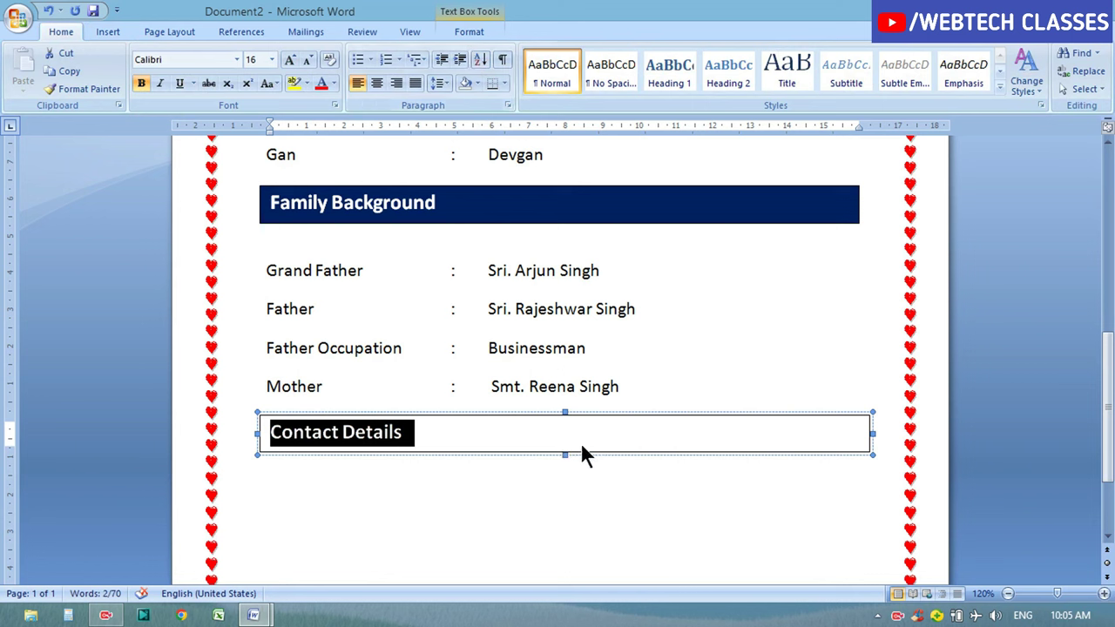
Step: Fill the Contact Details box with dark navy blue to match Family Background
click(453, 32)
click(523, 50)
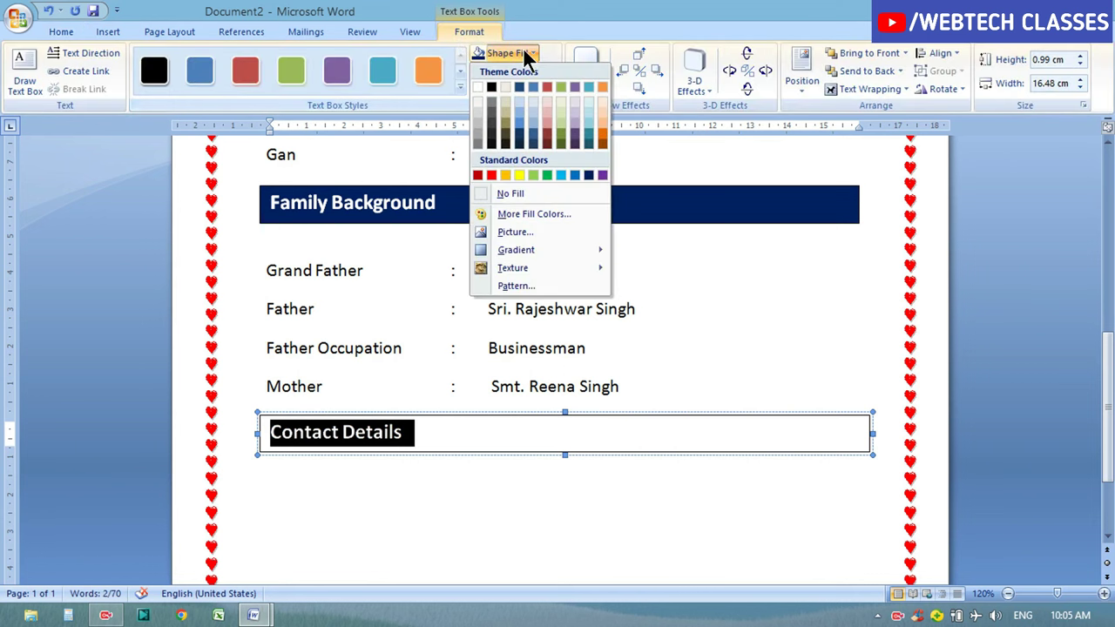
click(589, 176)
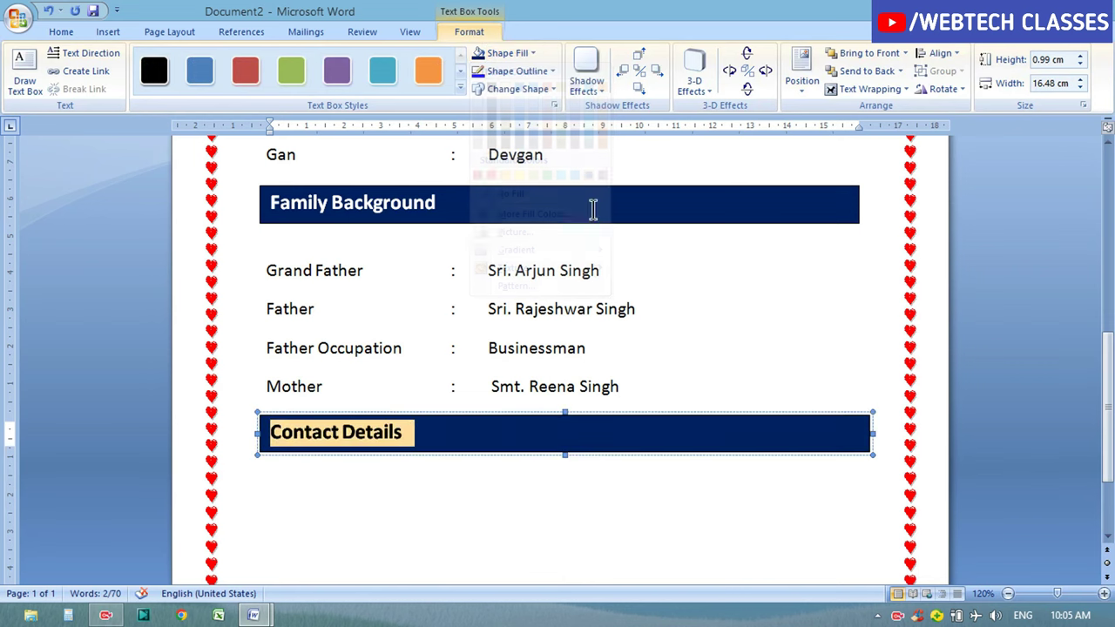
click(465, 508)
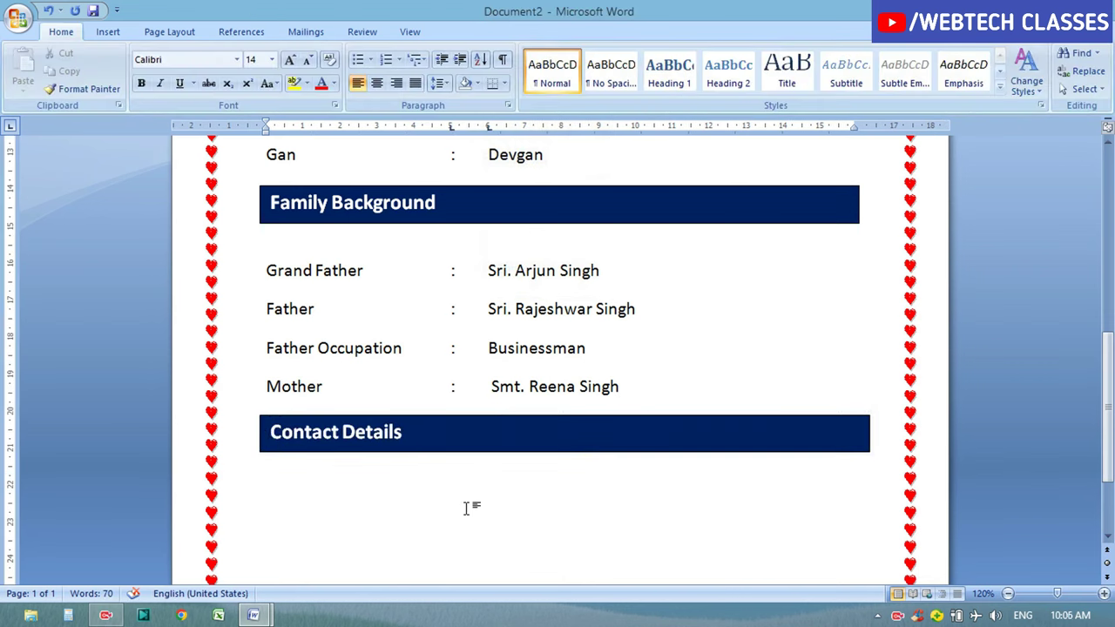
click(477, 429)
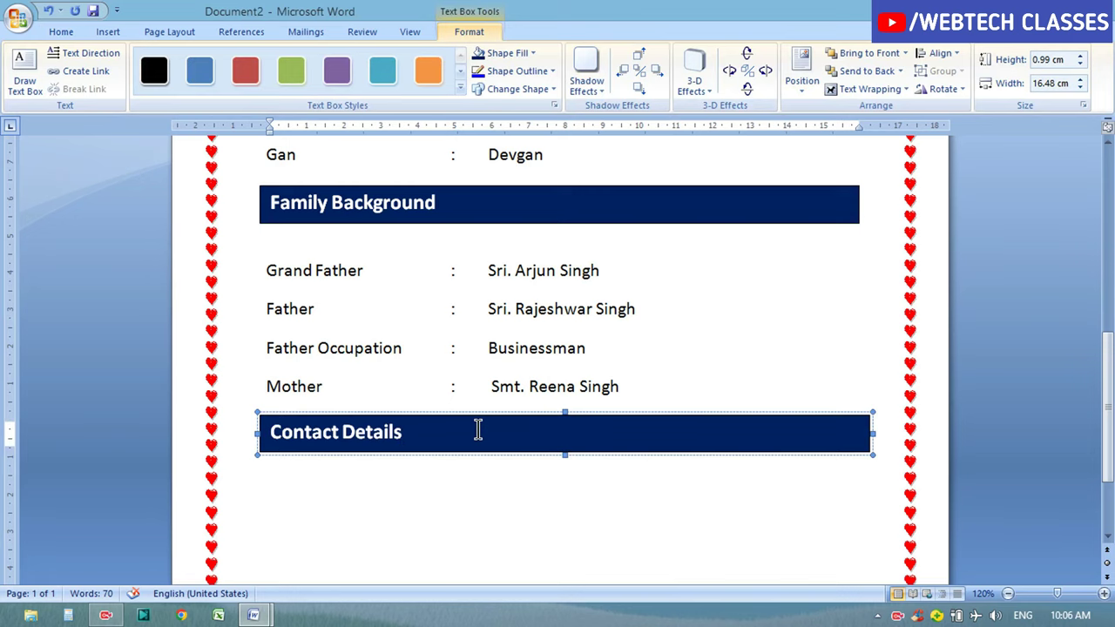
scroll(478, 429, down, 2)
click(338, 415)
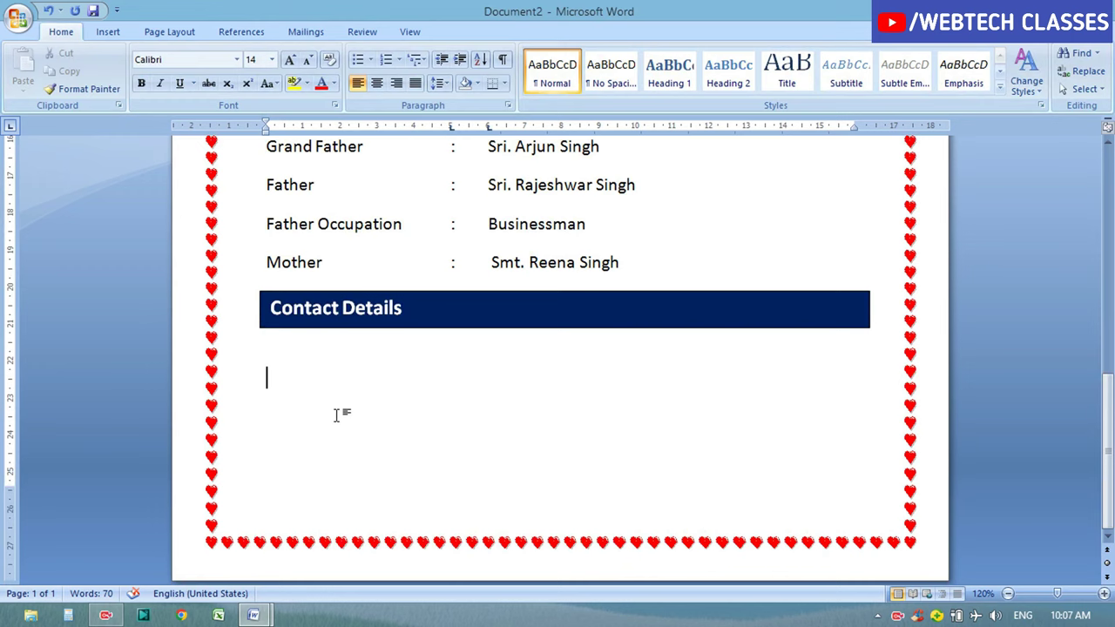
Step: Add a colon-aligned 'Mobile No.' row with the phone number
text(Mob)
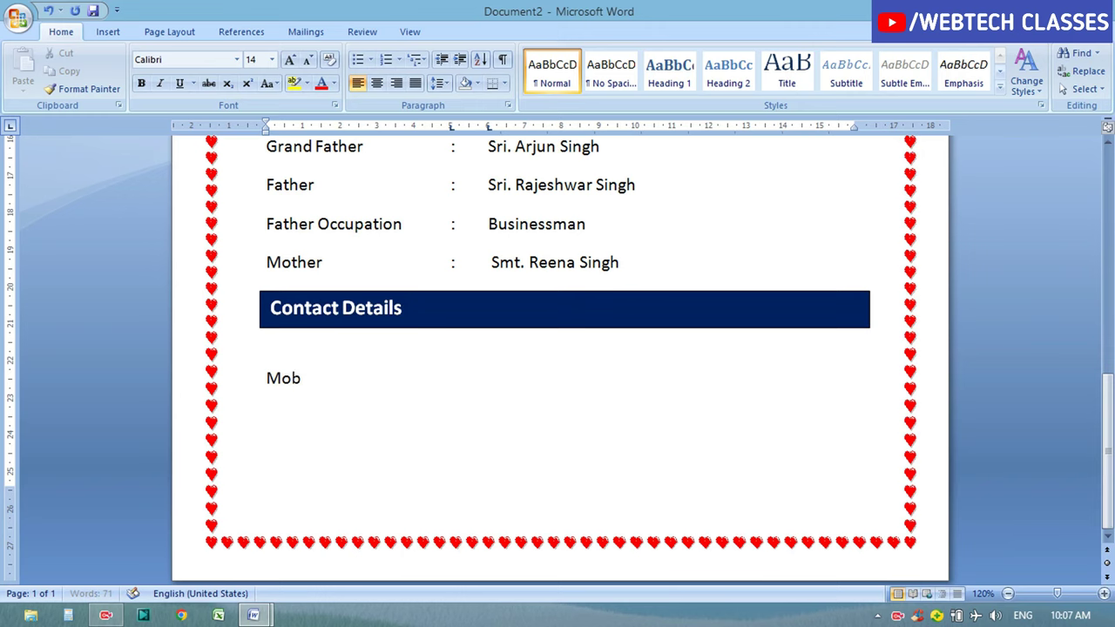
text(ilw)
key(BackSpace)
text(r)
key(BackSpace)
text(e No.)
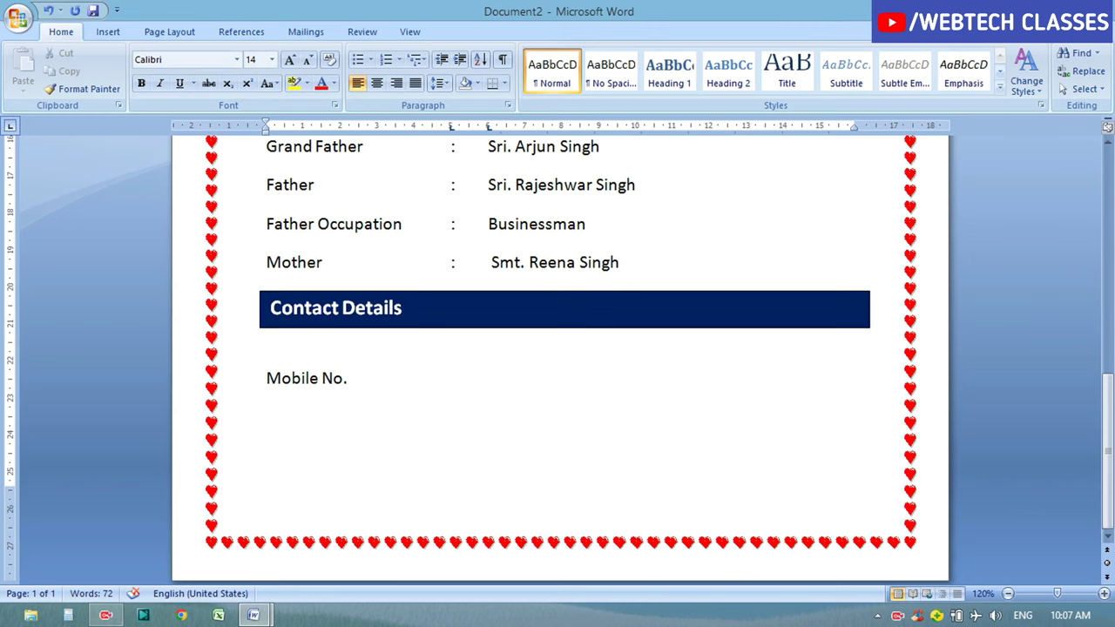
key(Tab)
text(:)
key(Tab)
text(98)
text(745x)
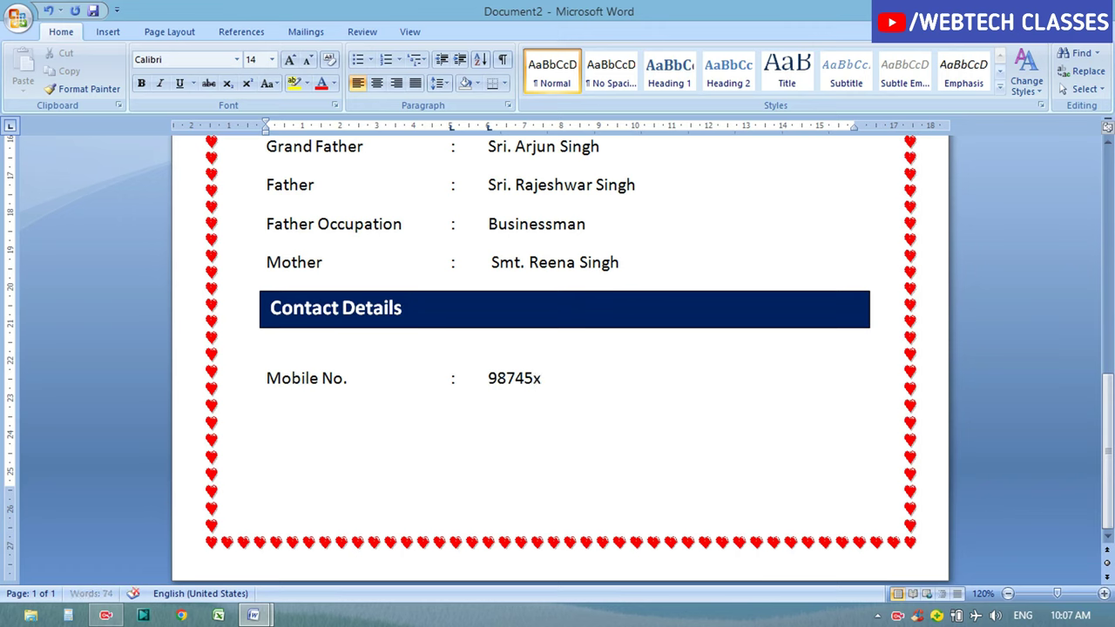
text(xxx)
text(x)
key(Return)
Step: Add a colon-aligned 'Email Id' row with the e-mail address
text(E)
text(mai)
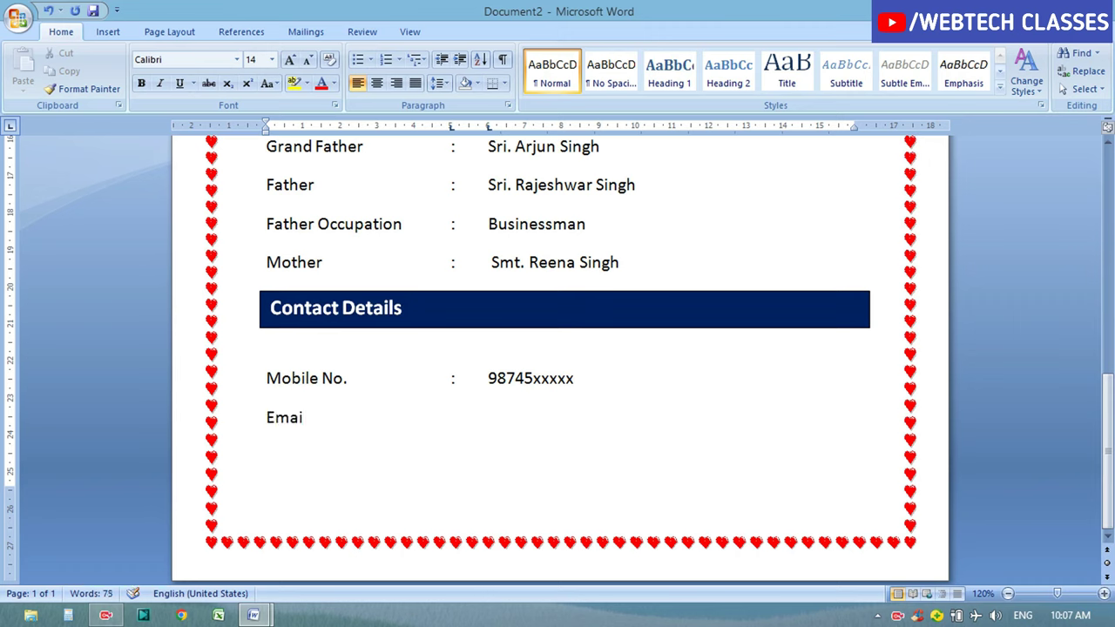
text(d)
key(BackSpace)
key(BackSpace)
text(il )
text(Id)
key(Tab)
text(:)
key(Tab)
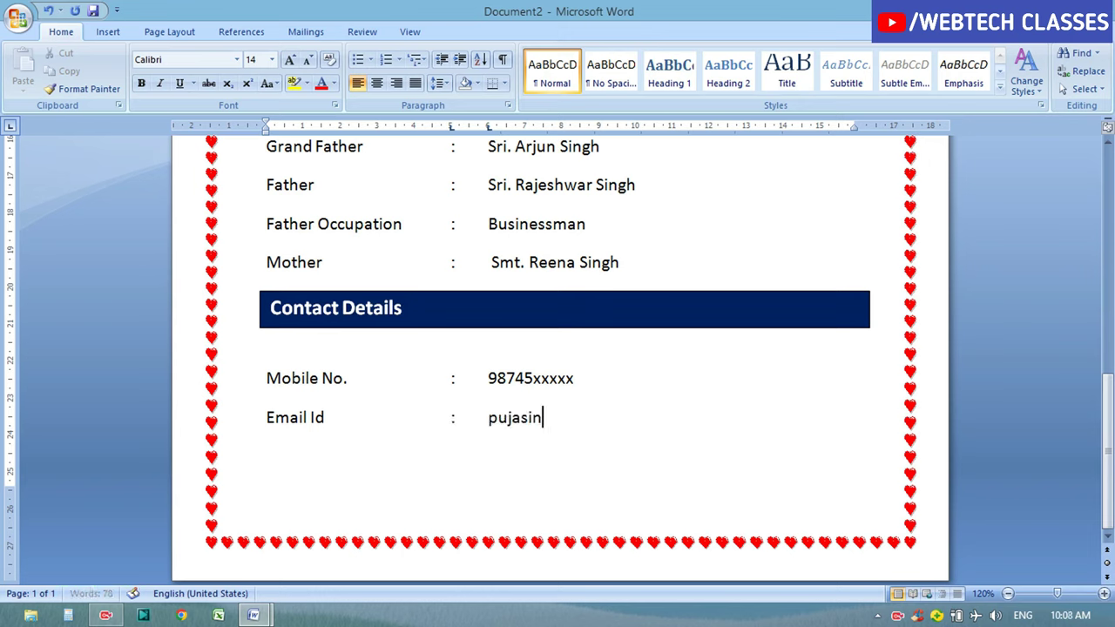
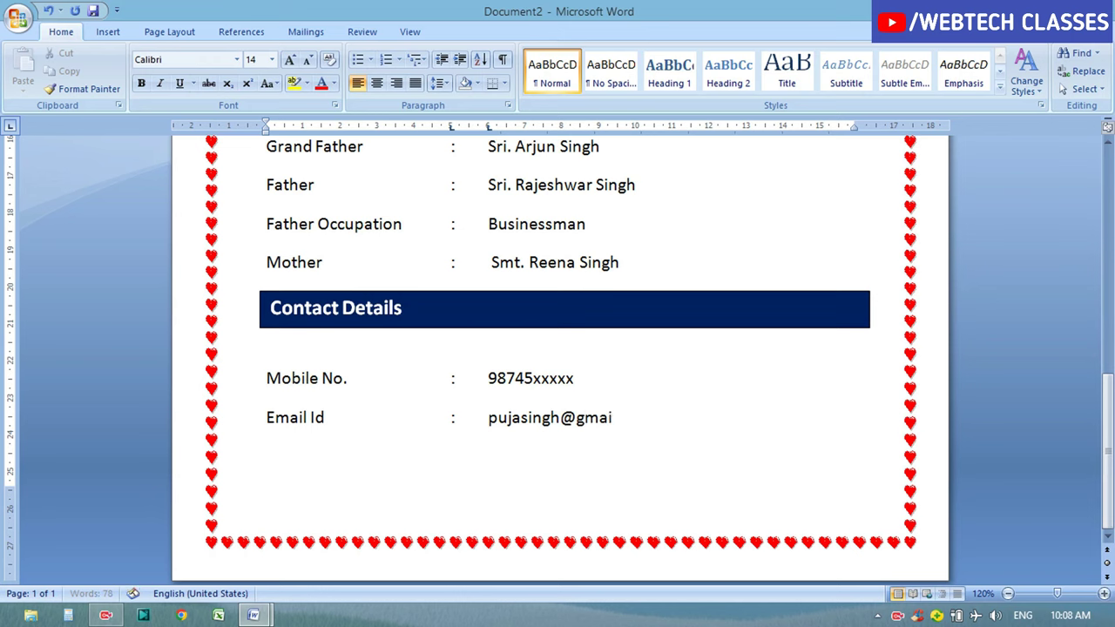
key(Return)
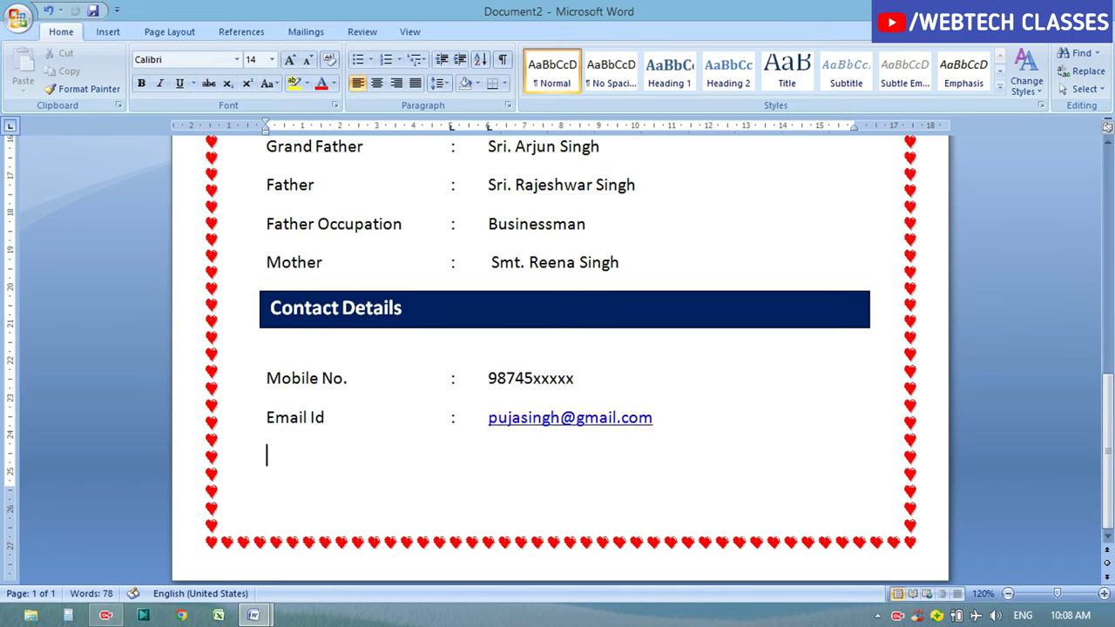
Step: Add a colon-aligned Address row with the street and city
text(A)
text(ddress)
key(Tab)
text(:)
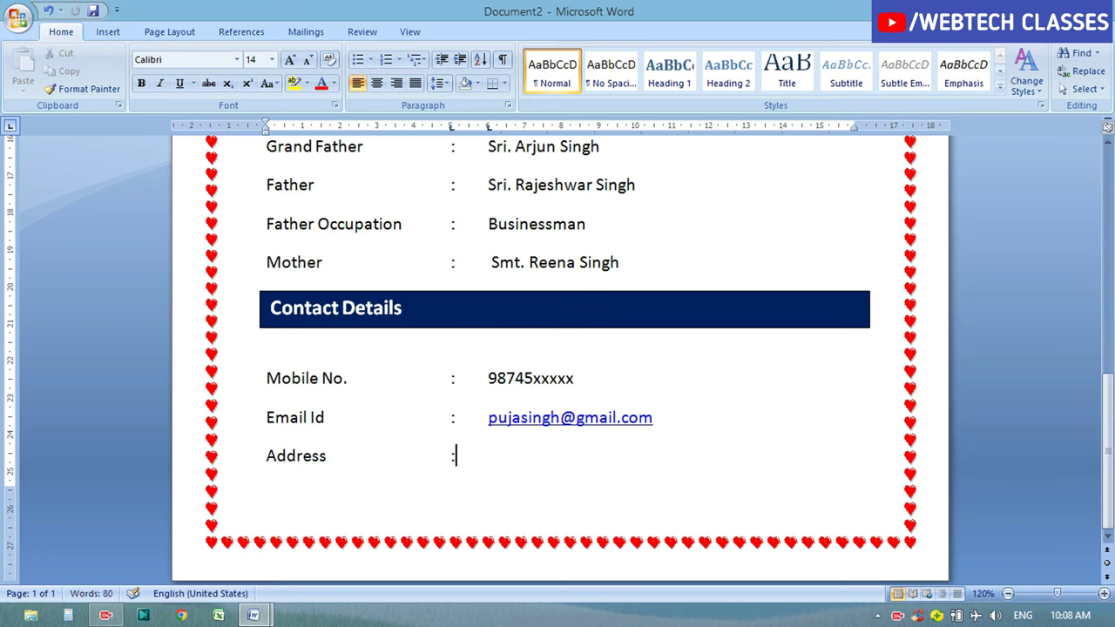
key(Tab)
text(K)
key(BackSpace)
text(A)
text(dar)
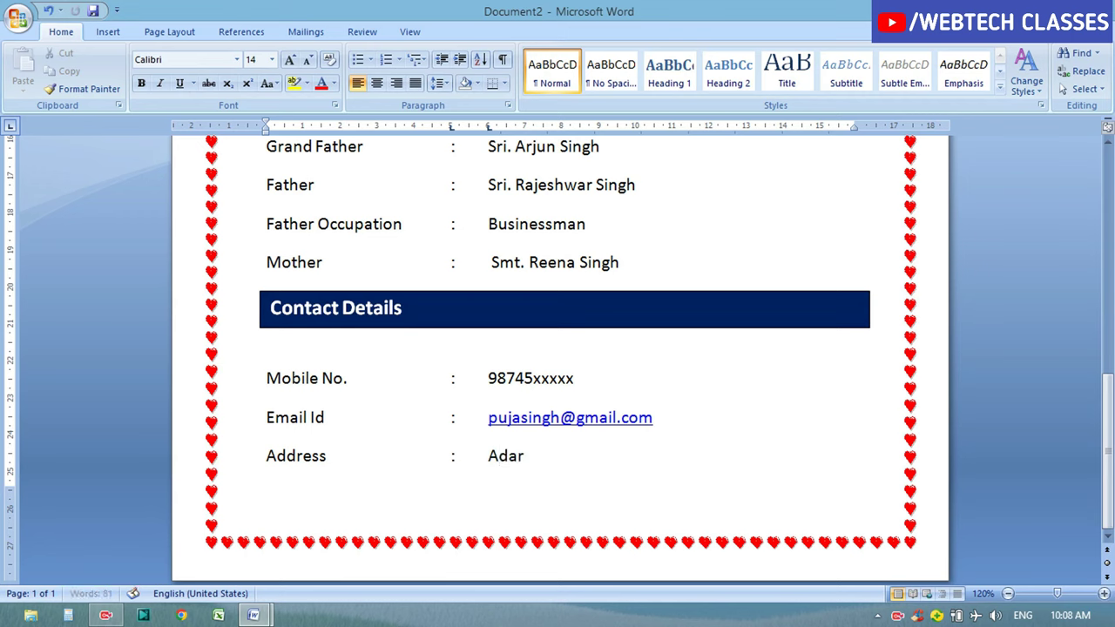
text(sh na)
text(gar)
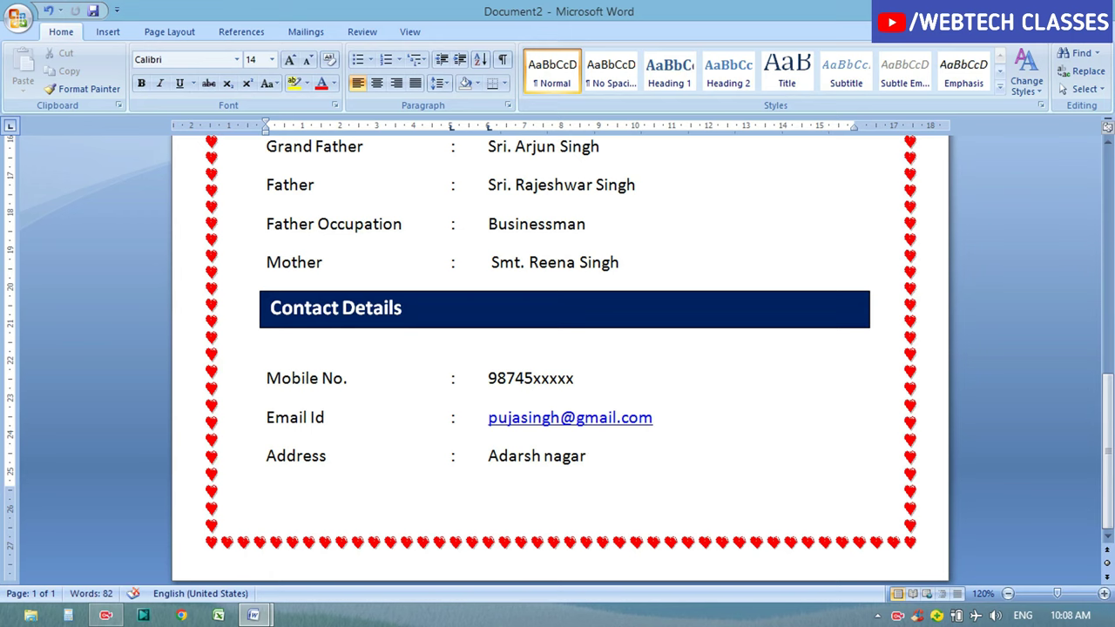
text(, N)
text(ew de)
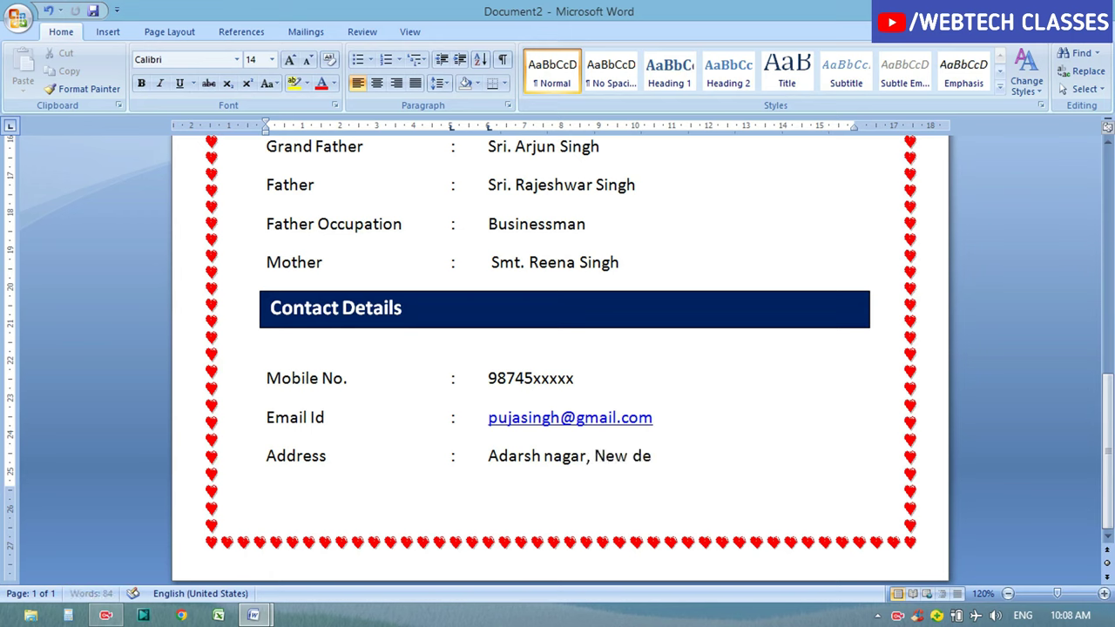
text(lh)
text(i)
Step: Capitalise 'Delhi' in the address and append the PIN code
click(643, 455)
key(BackSpace)
text(D)
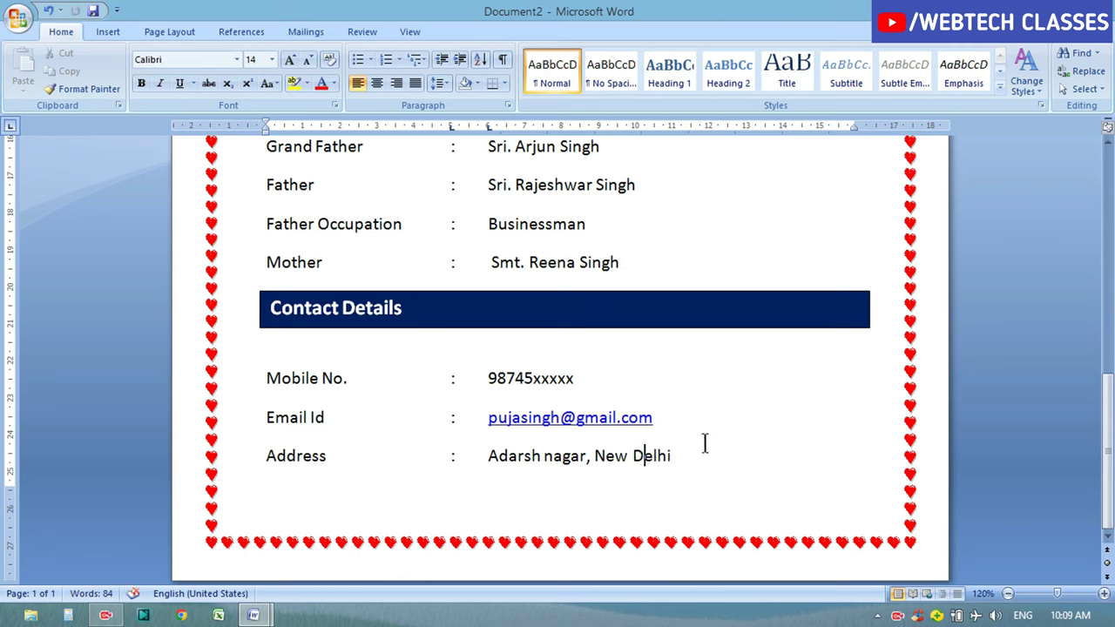
click(713, 454)
text(-)
text( 789456)
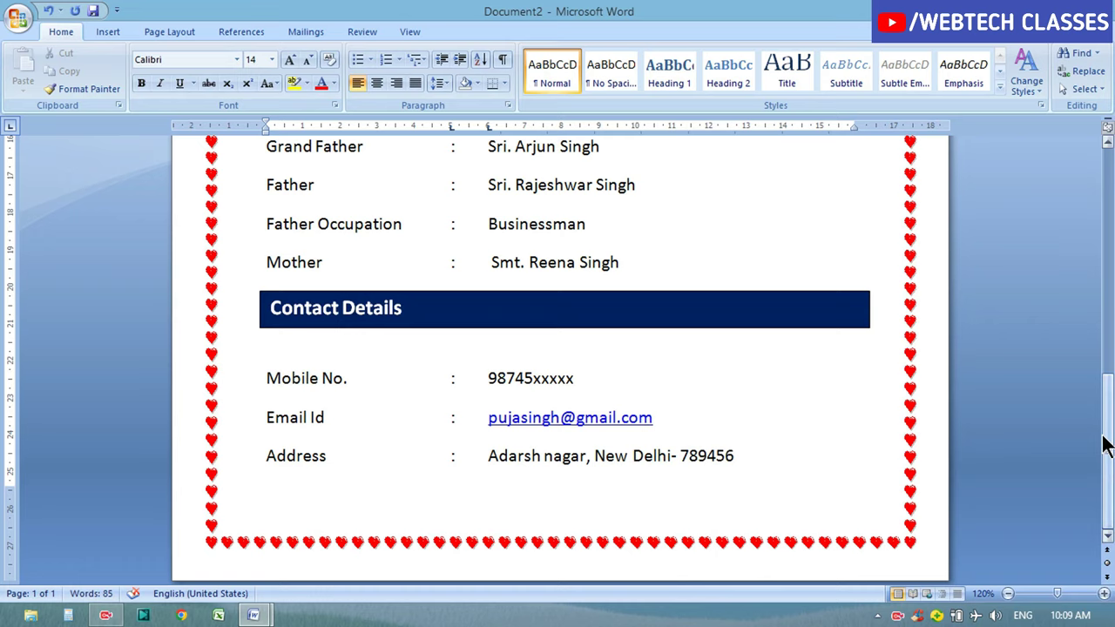
drag(1104, 440, 1113, 228)
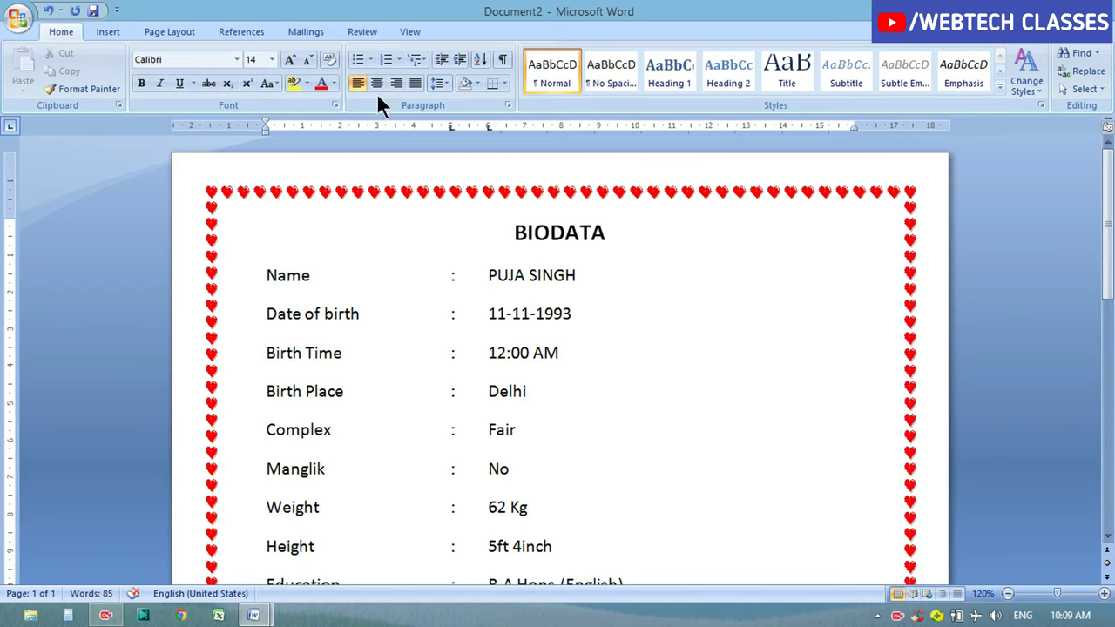
Step: Draw a 4.59 × 4.13 cm rectangle photo box to the right of the personal detail rows
click(109, 32)
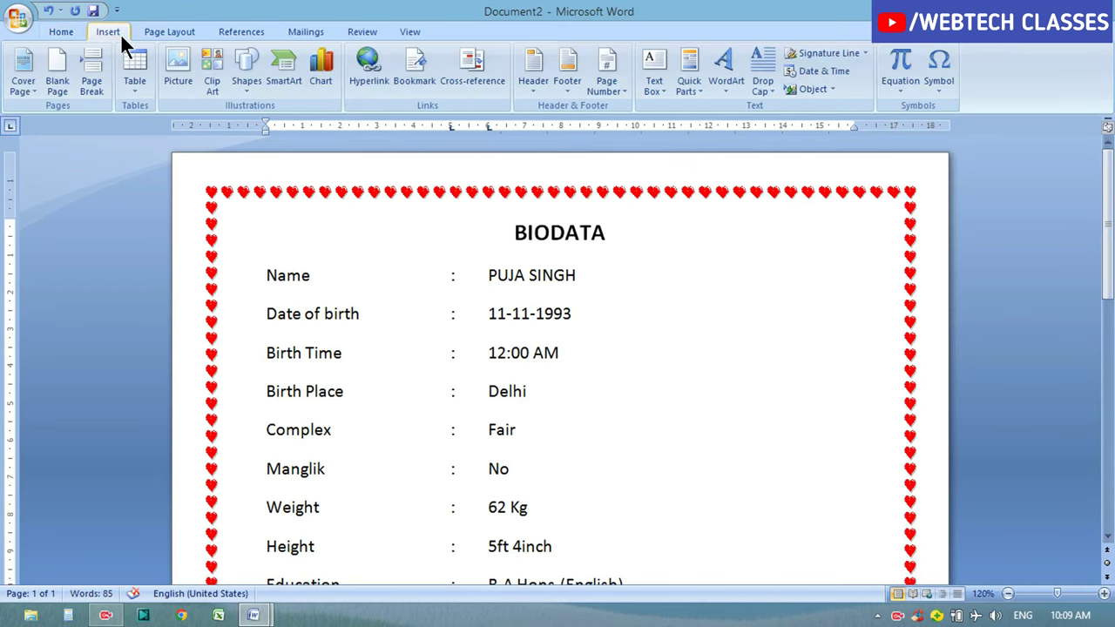
click(237, 77)
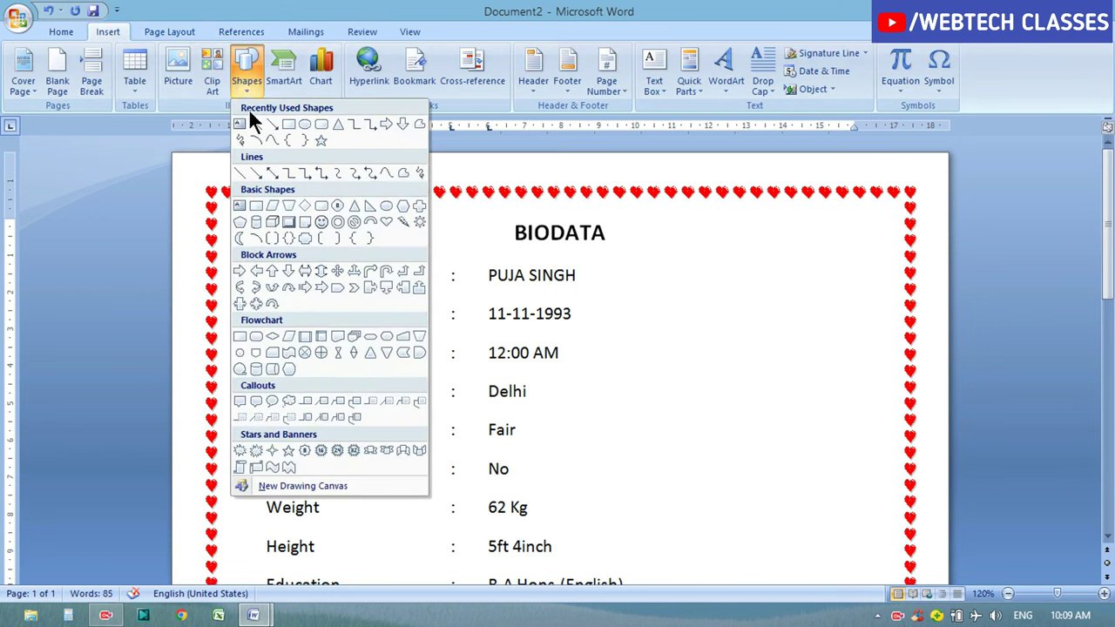
click(254, 206)
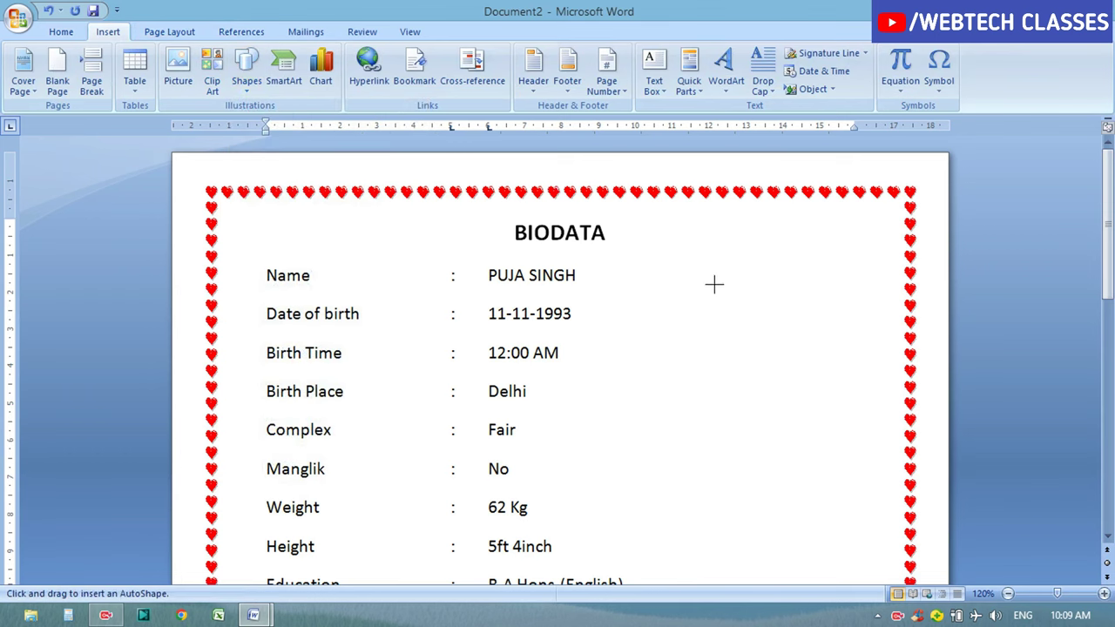
mouse_move(688, 253)
mouse_down()
mouse_move(854, 418)
mouse_move(842, 422)
mouse_up()
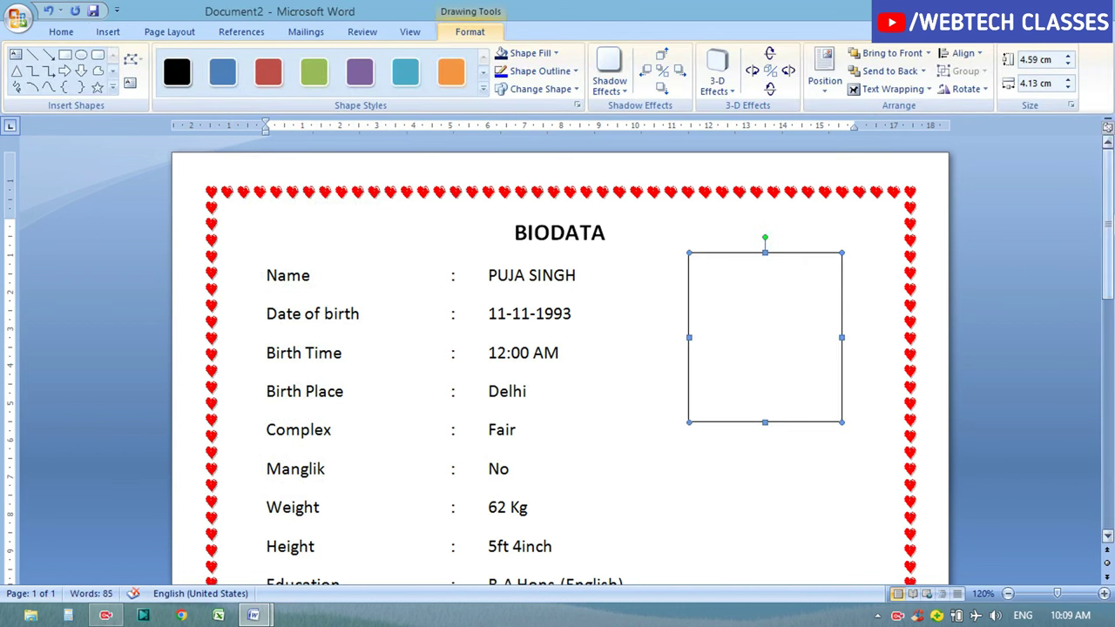
scroll(857, 350, down, 2)
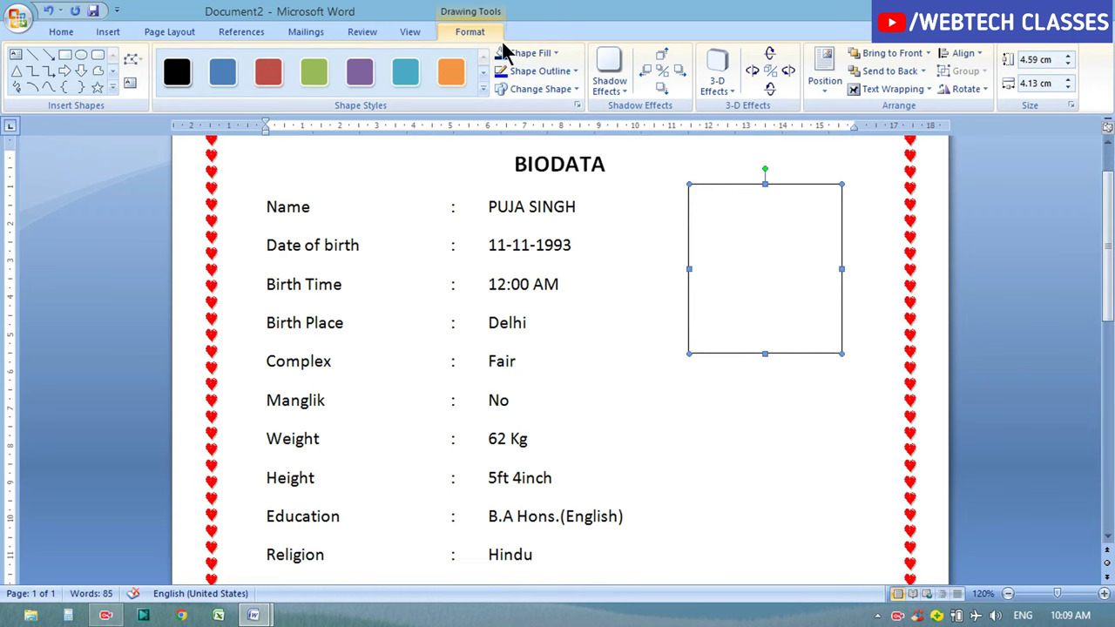
Step: Use Shape Fill > Picture to fill the empty frame with the Desktop portrait photo
click(545, 56)
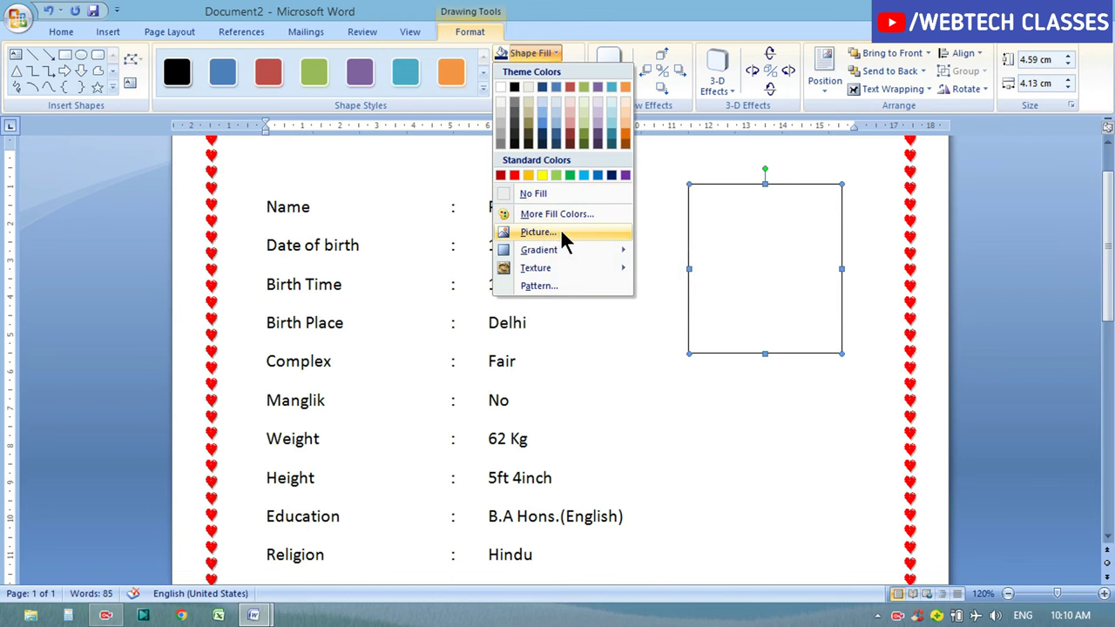
click(562, 238)
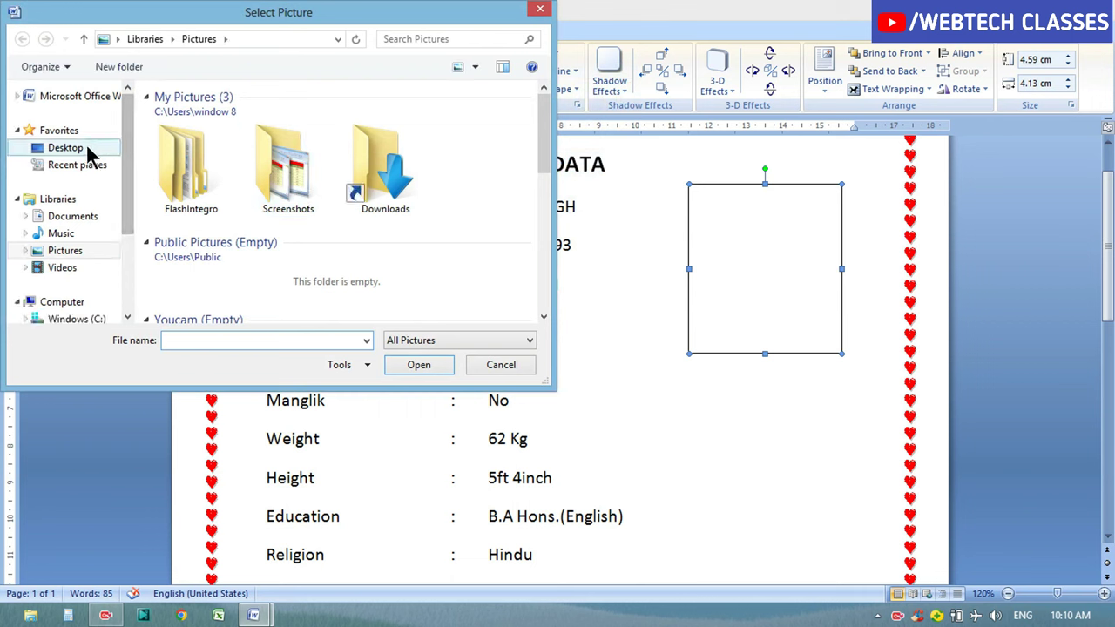
click(87, 150)
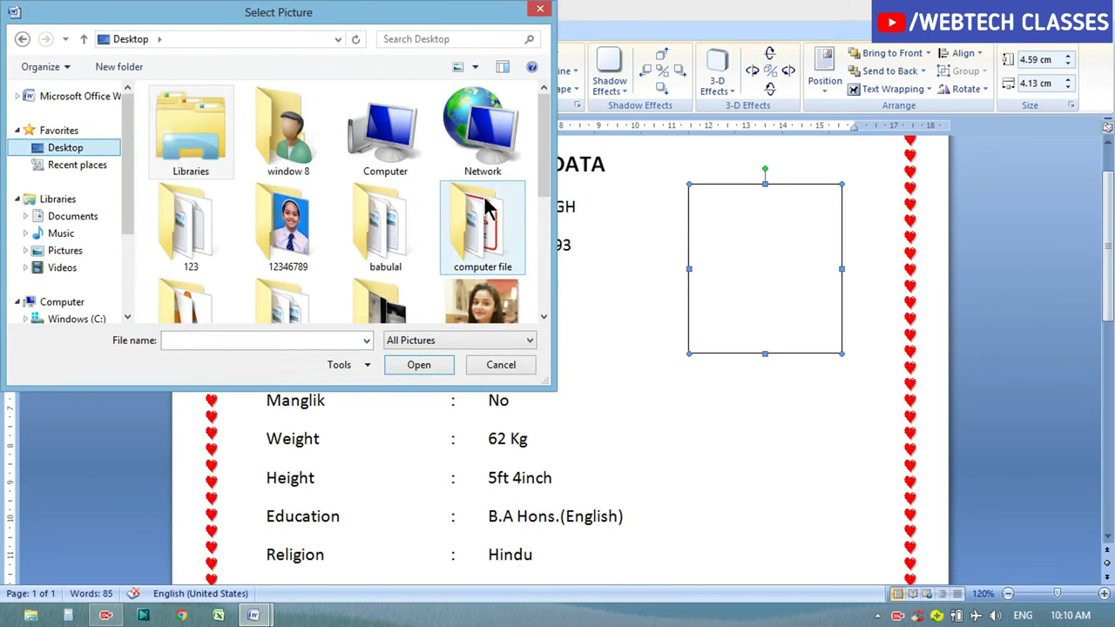
drag(548, 168, 548, 208)
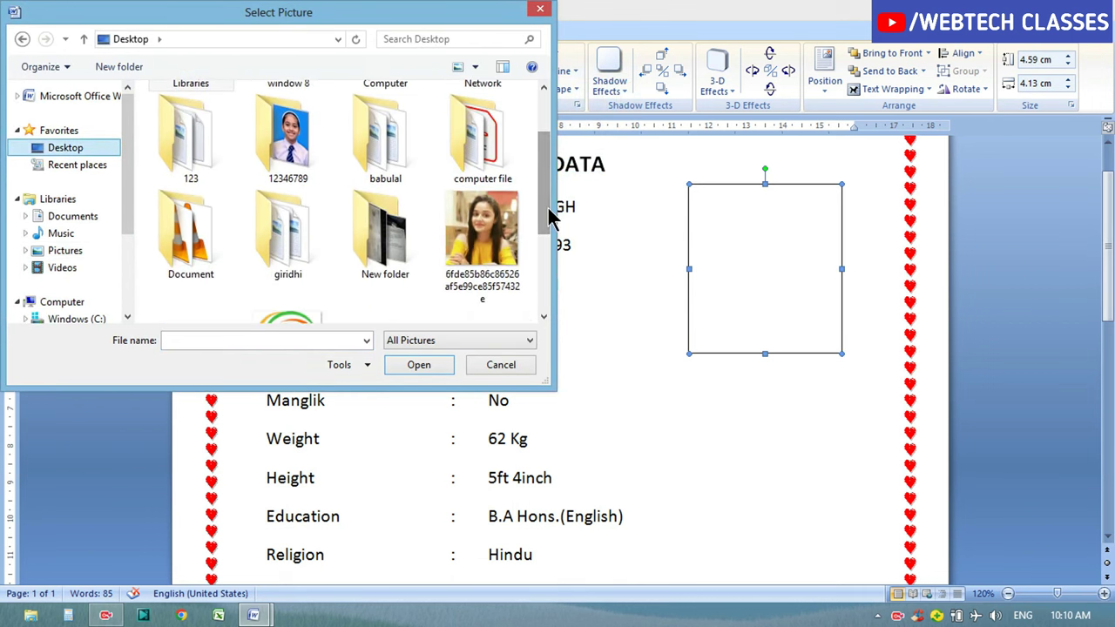
click(501, 229)
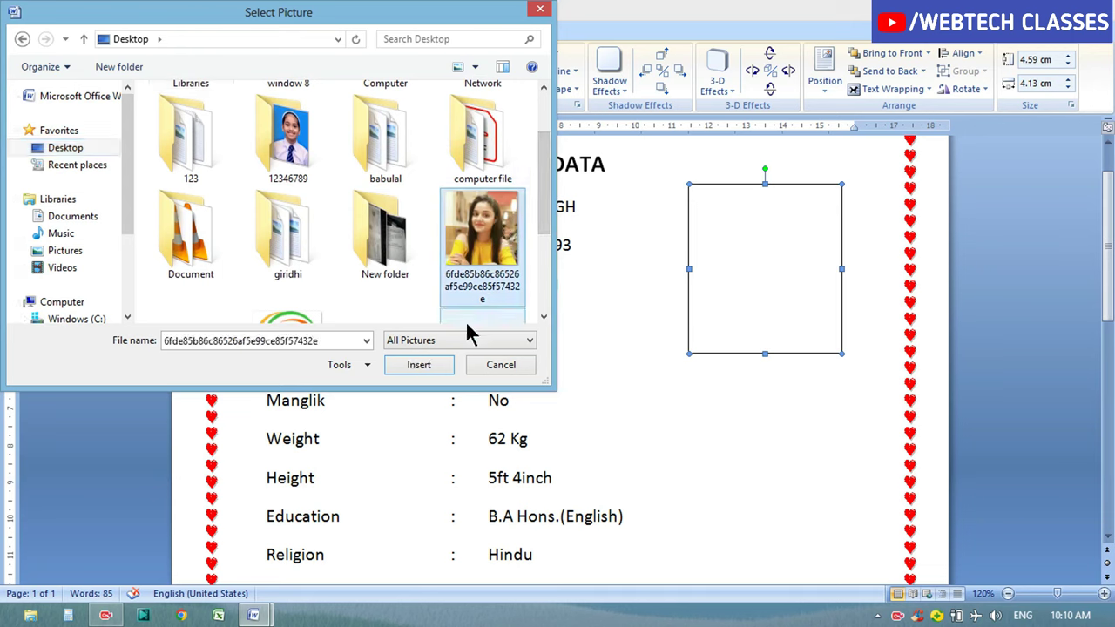
click(419, 366)
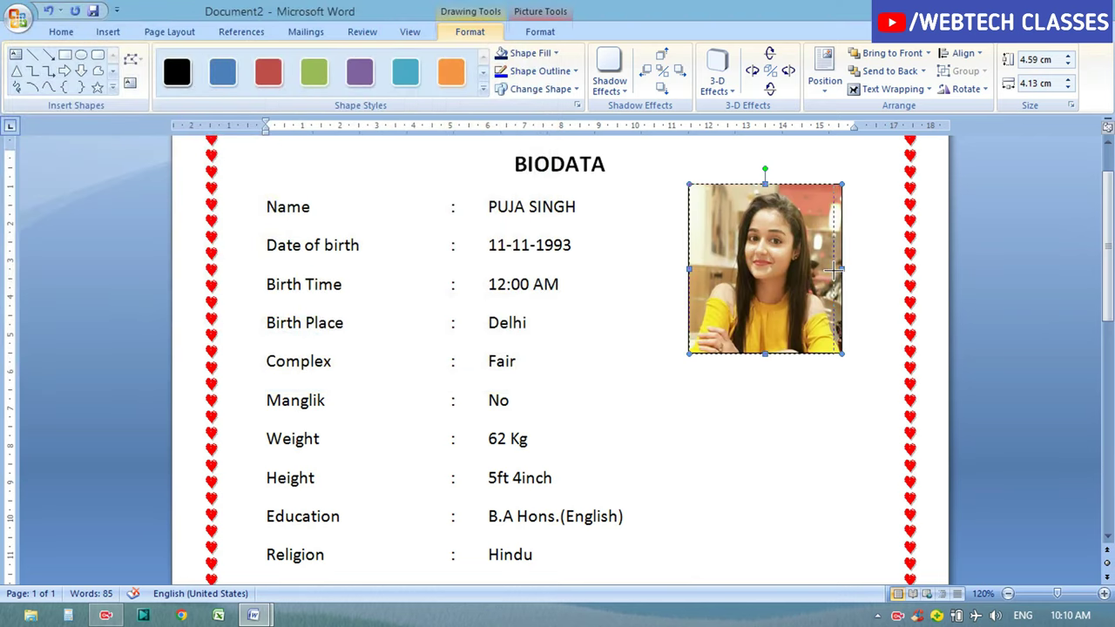
Step: Narrow the photo slightly and give it a 2¼ pt red outline
drag(837, 270, 832, 270)
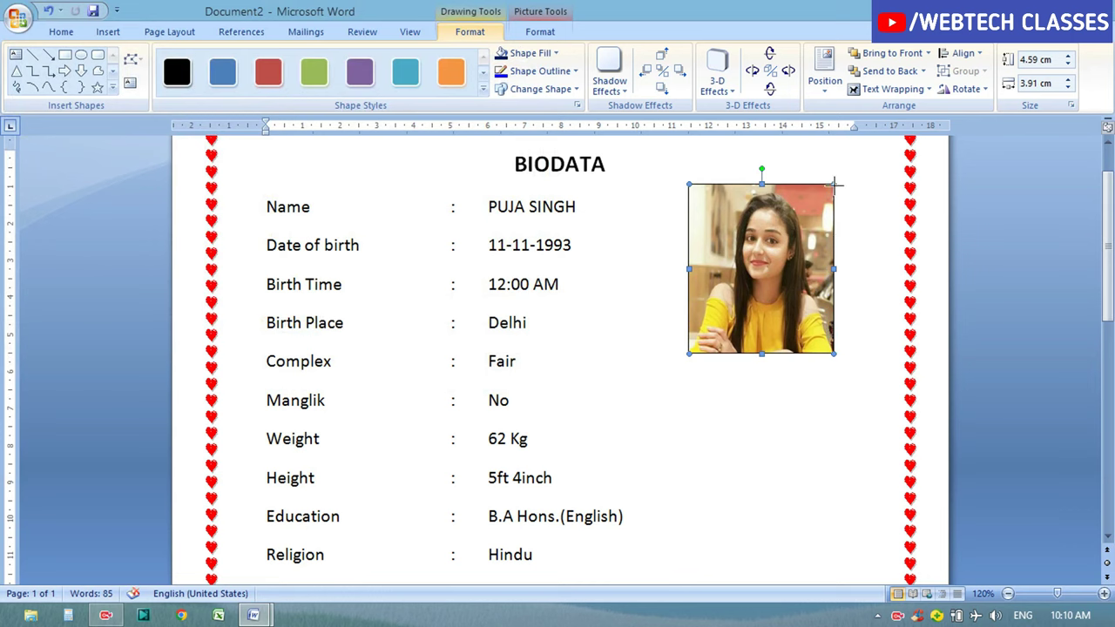
mouse_move(834, 184)
mouse_down()
mouse_move(832, 195)
mouse_move(835, 182)
mouse_up()
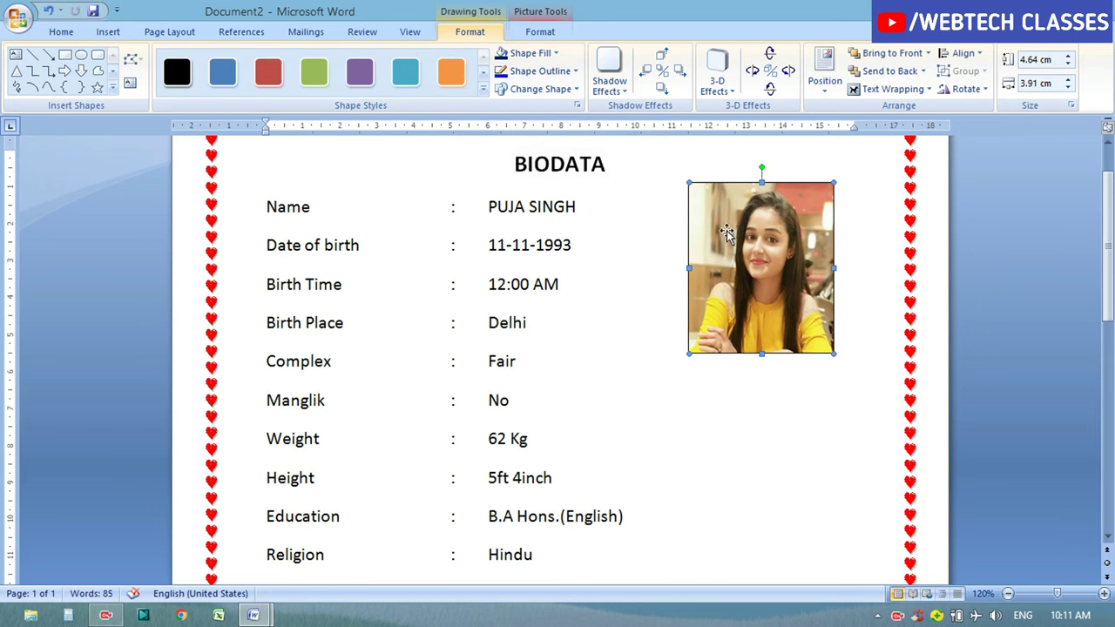
click(559, 73)
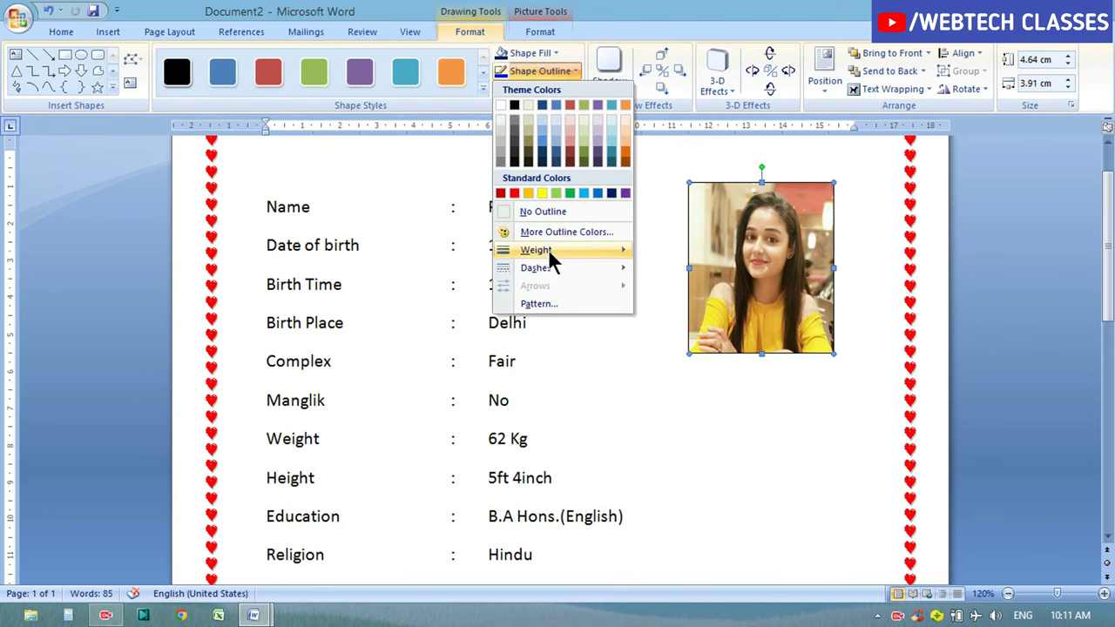
mouse_move(552, 254)
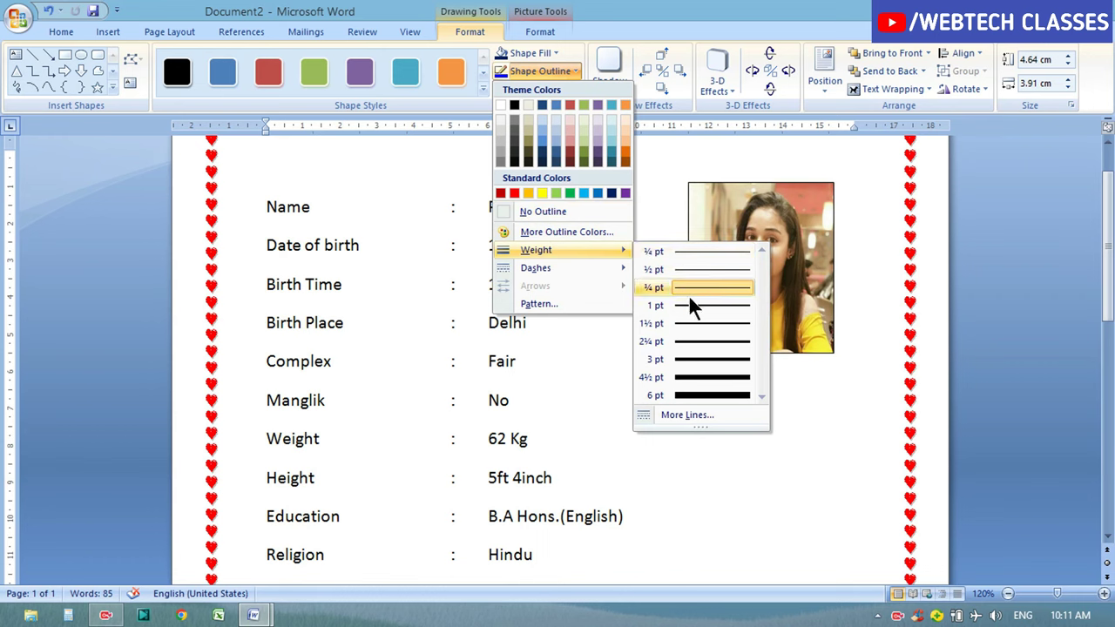
click(701, 346)
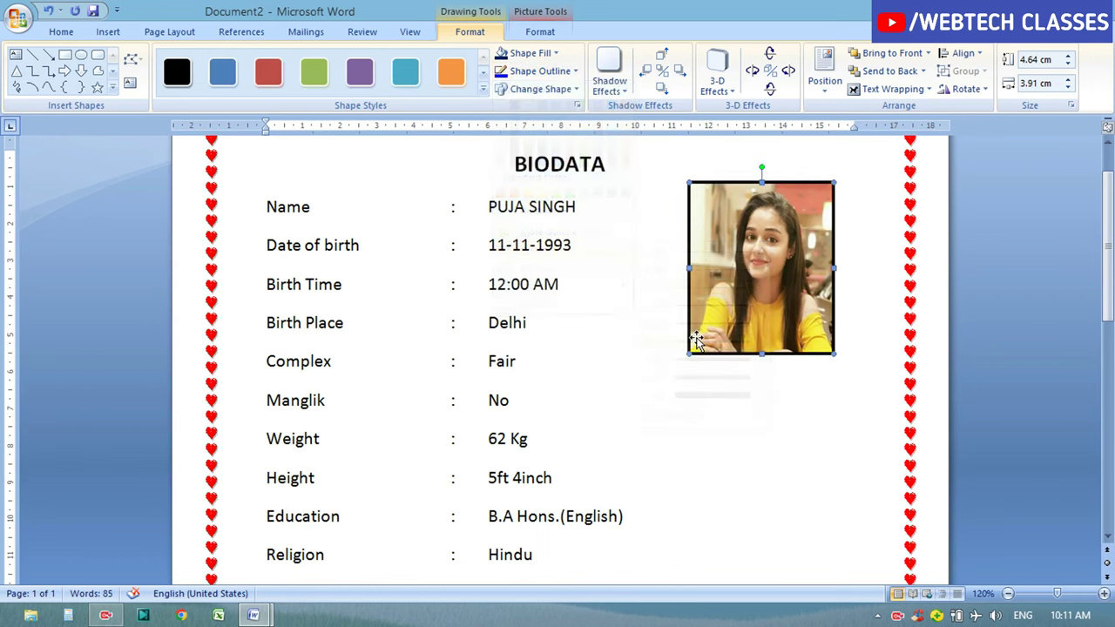
click(547, 77)
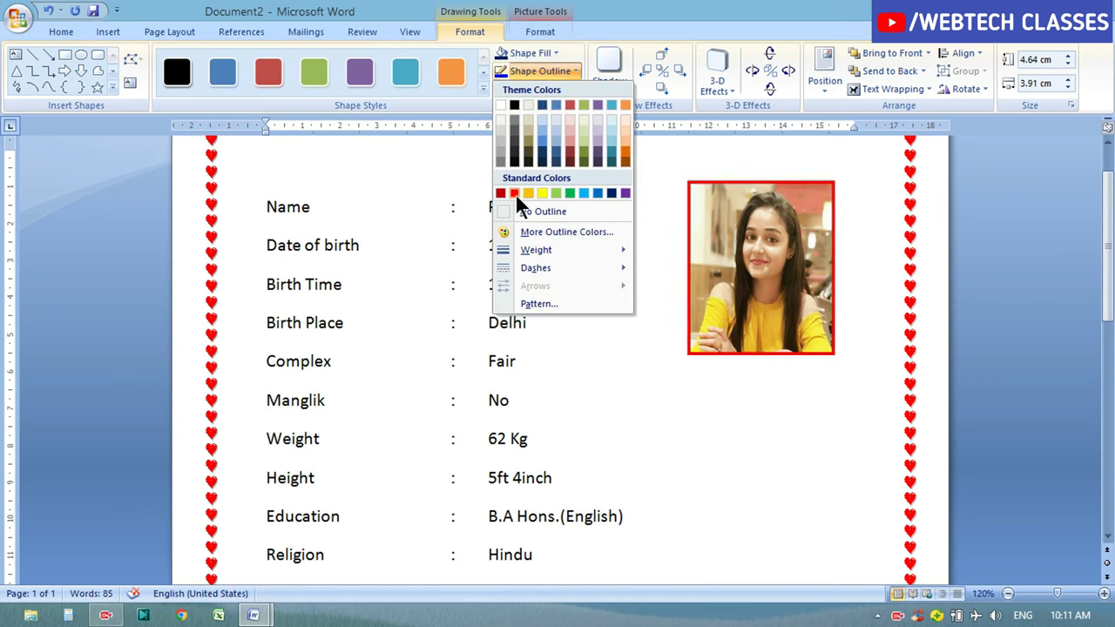
click(515, 193)
click(760, 453)
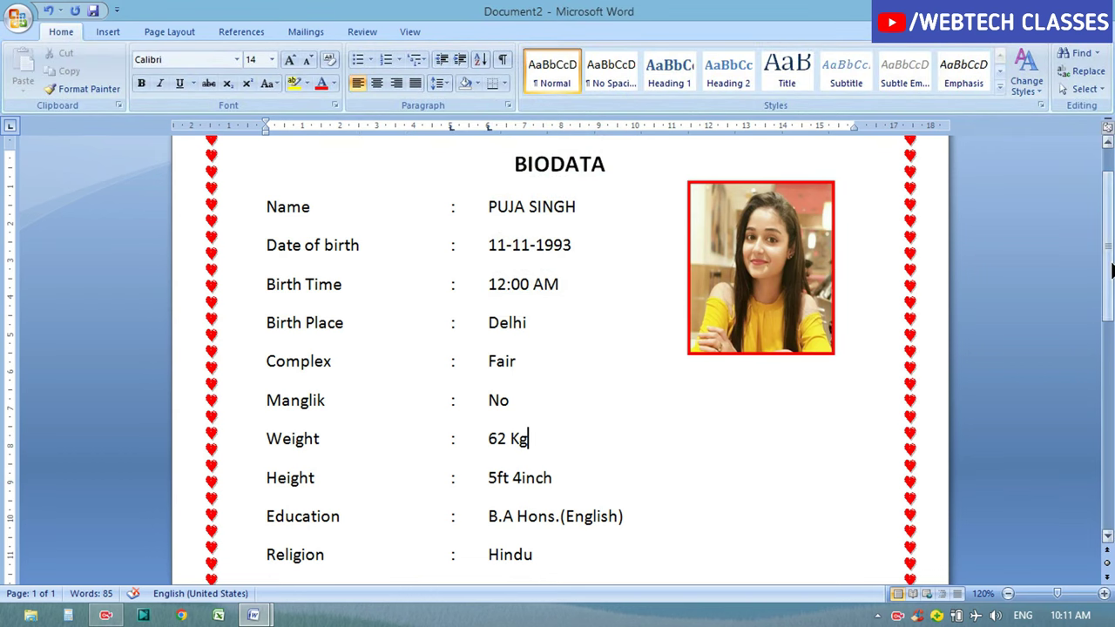
Step: Select the whole BIODATA line, apply a thick underline and a dark blue font colour
drag(1103, 269, 1111, 230)
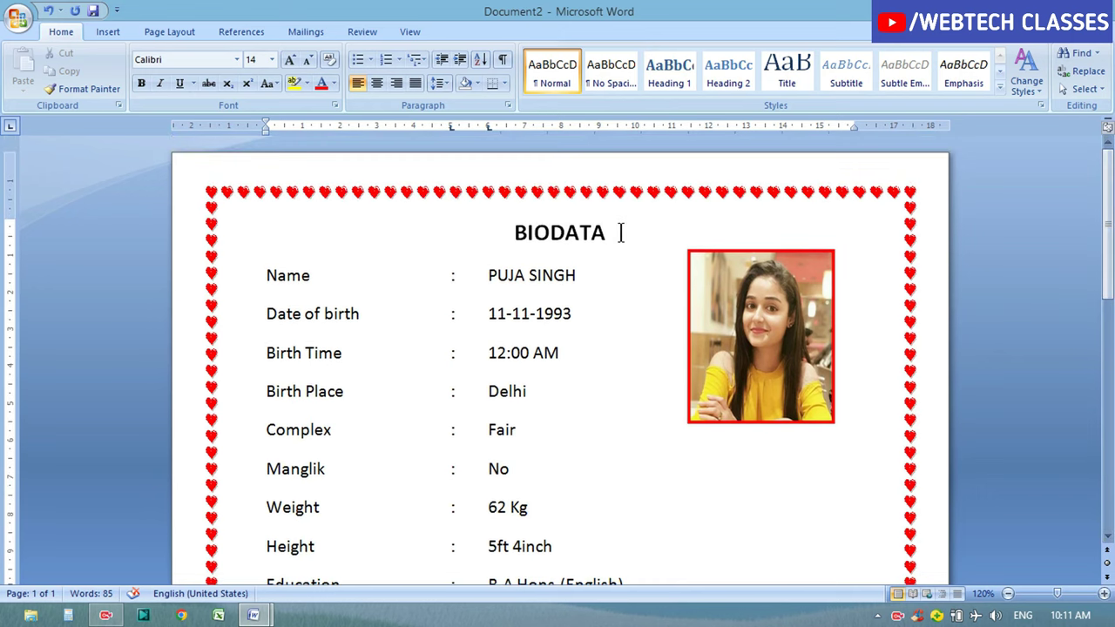
drag(608, 233, 509, 241)
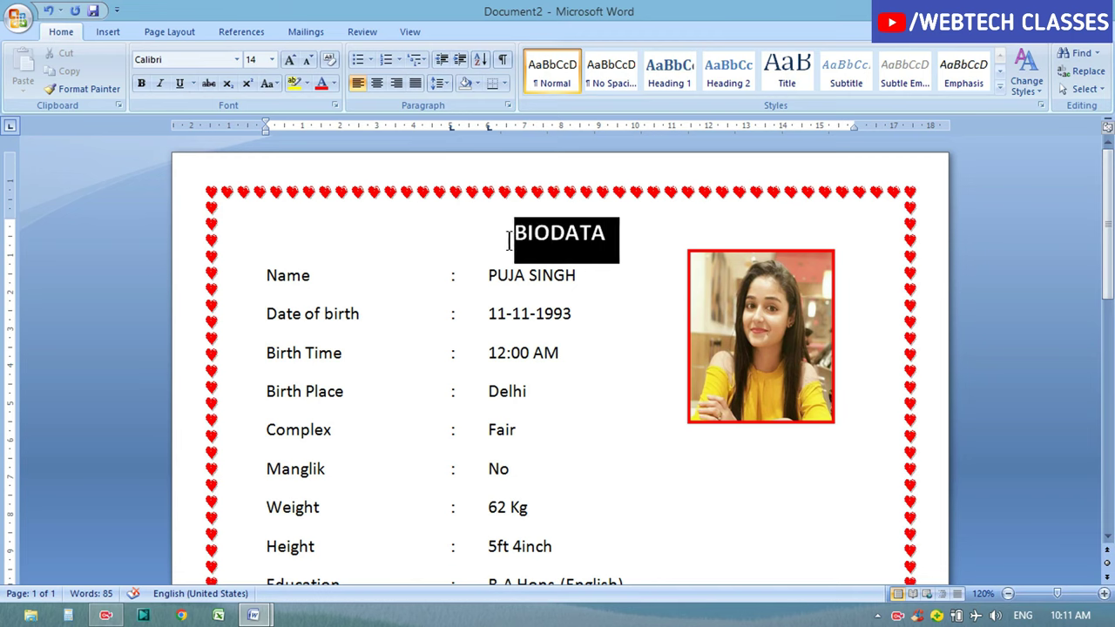
click(646, 247)
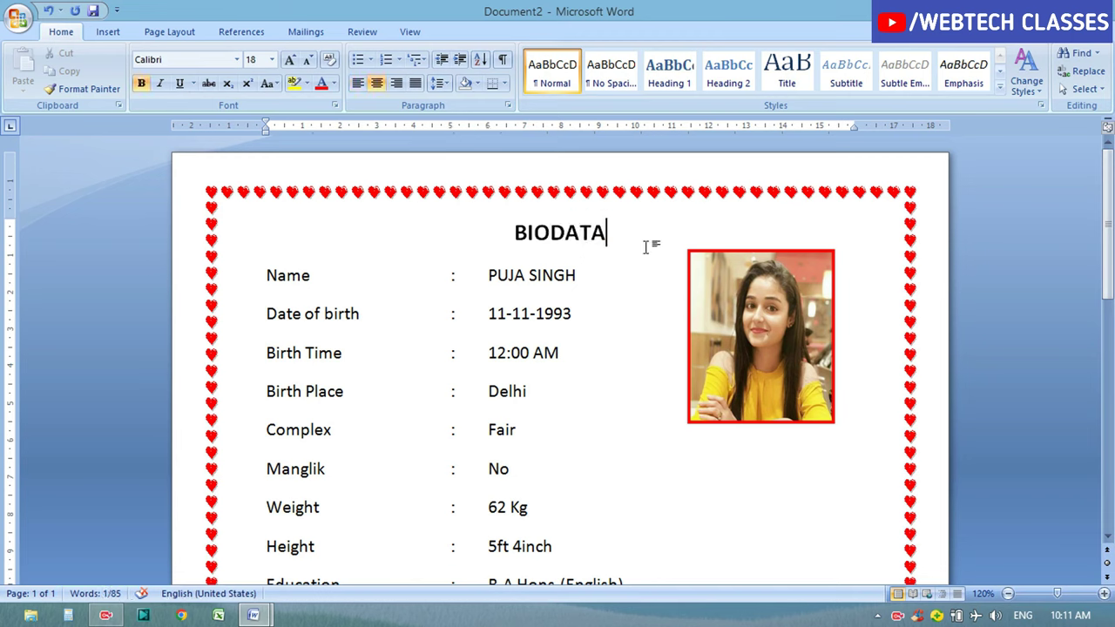
triple_click(566, 233)
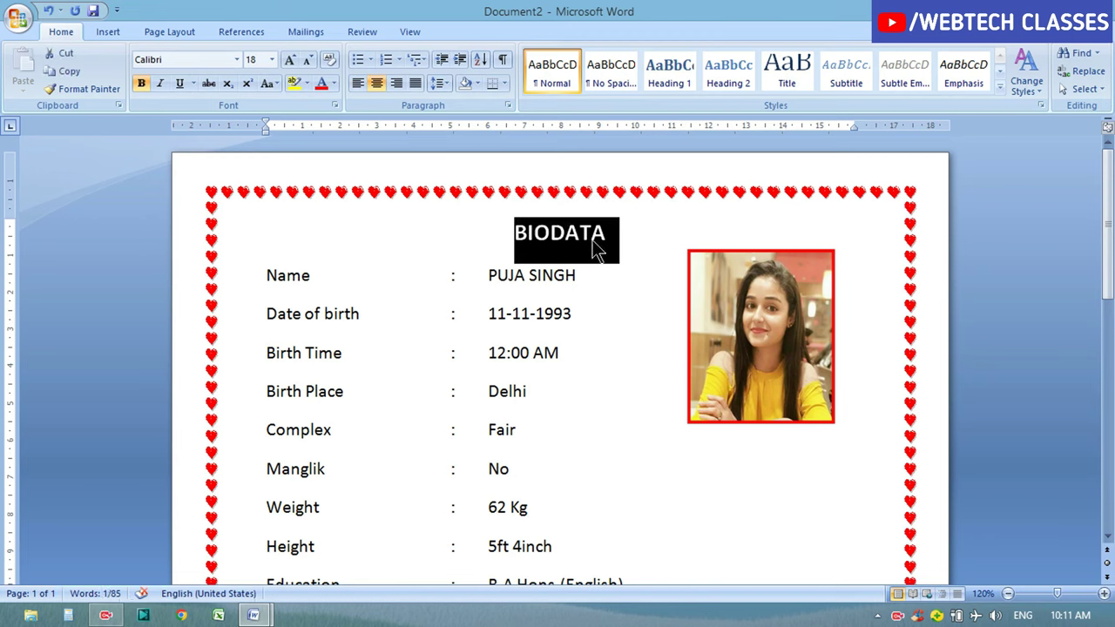
click(194, 84)
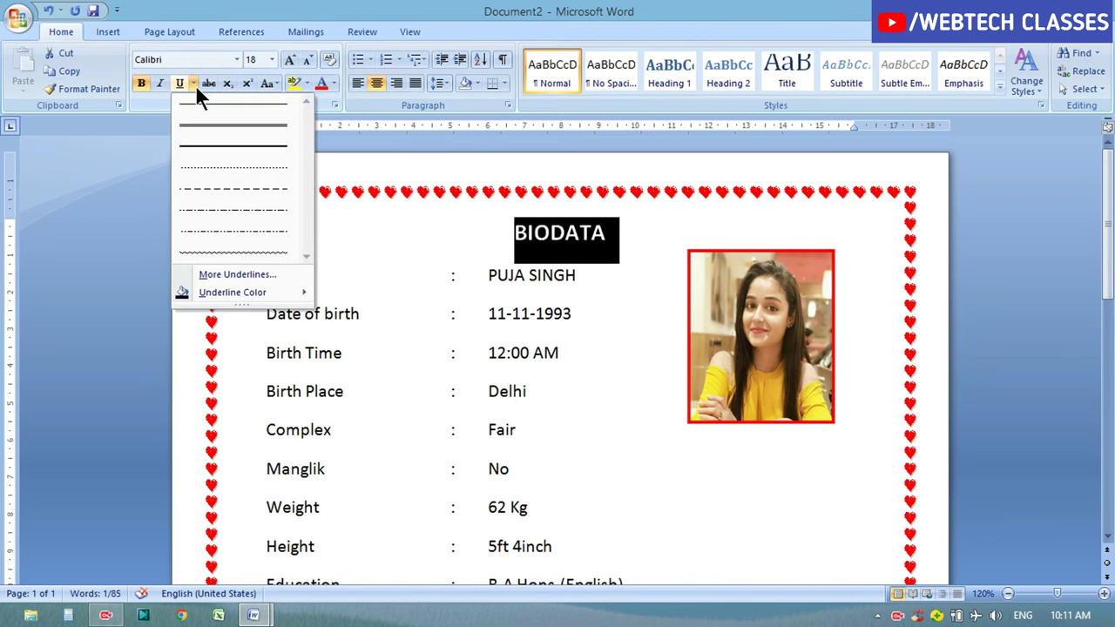
click(203, 147)
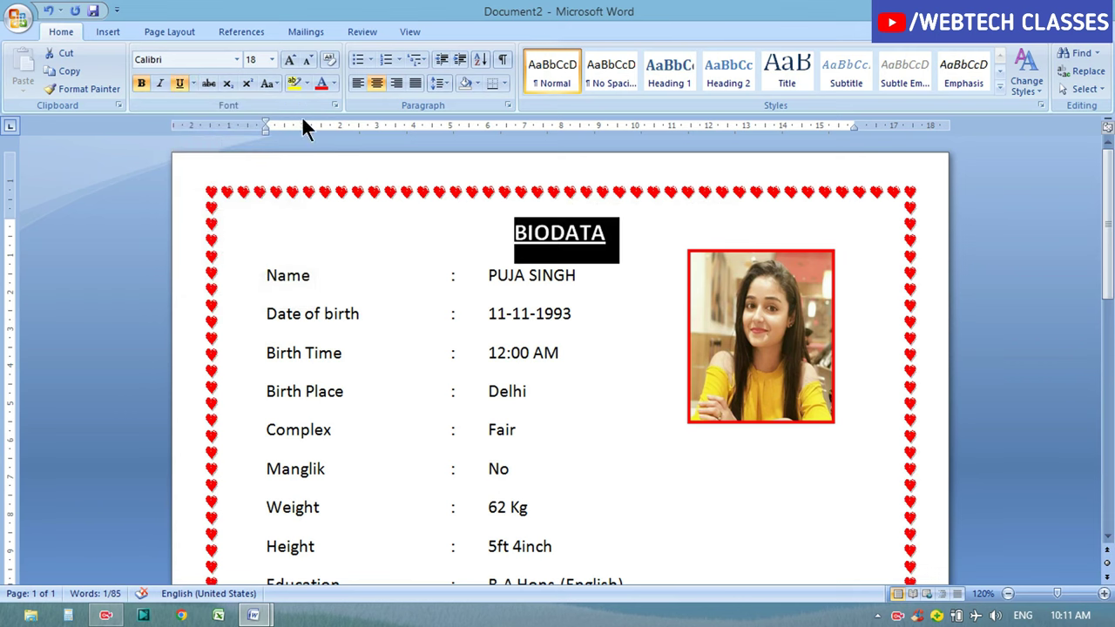
click(333, 83)
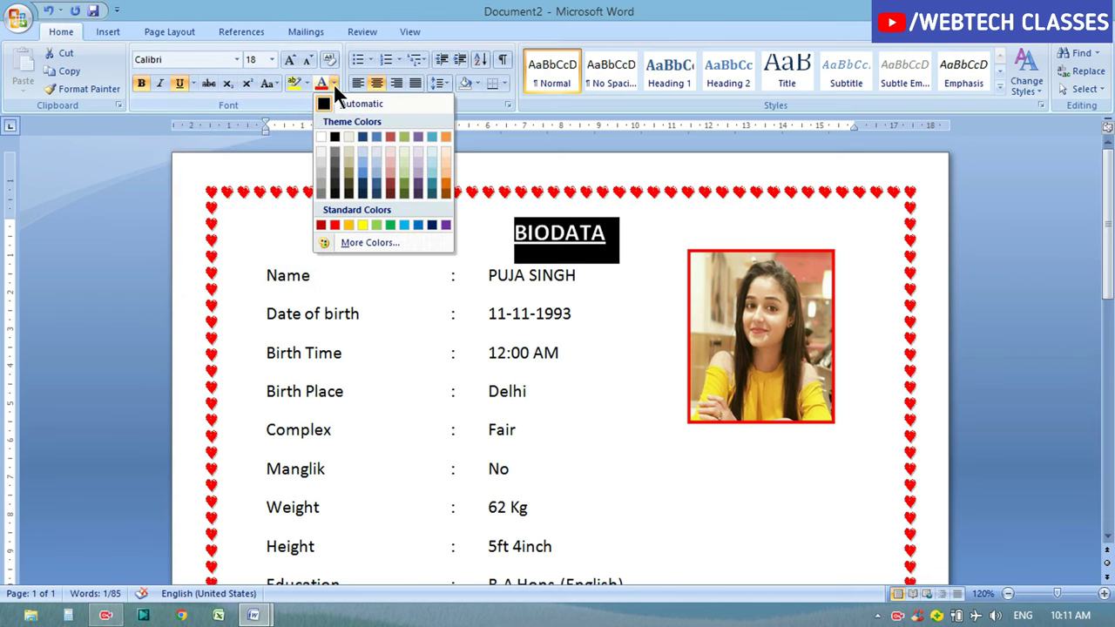
click(432, 223)
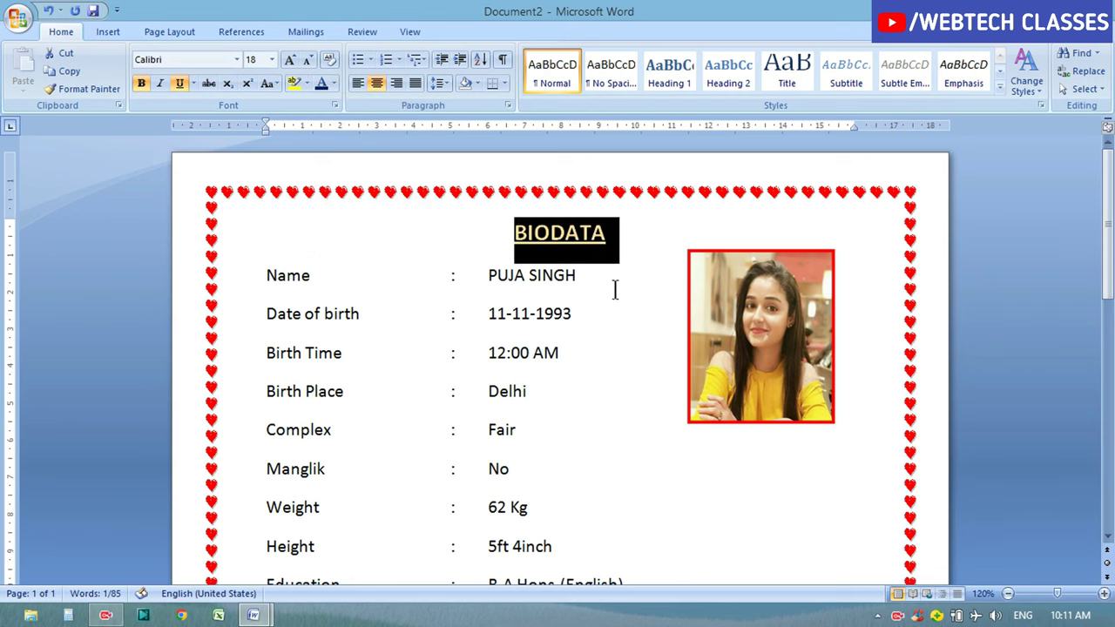
click(615, 288)
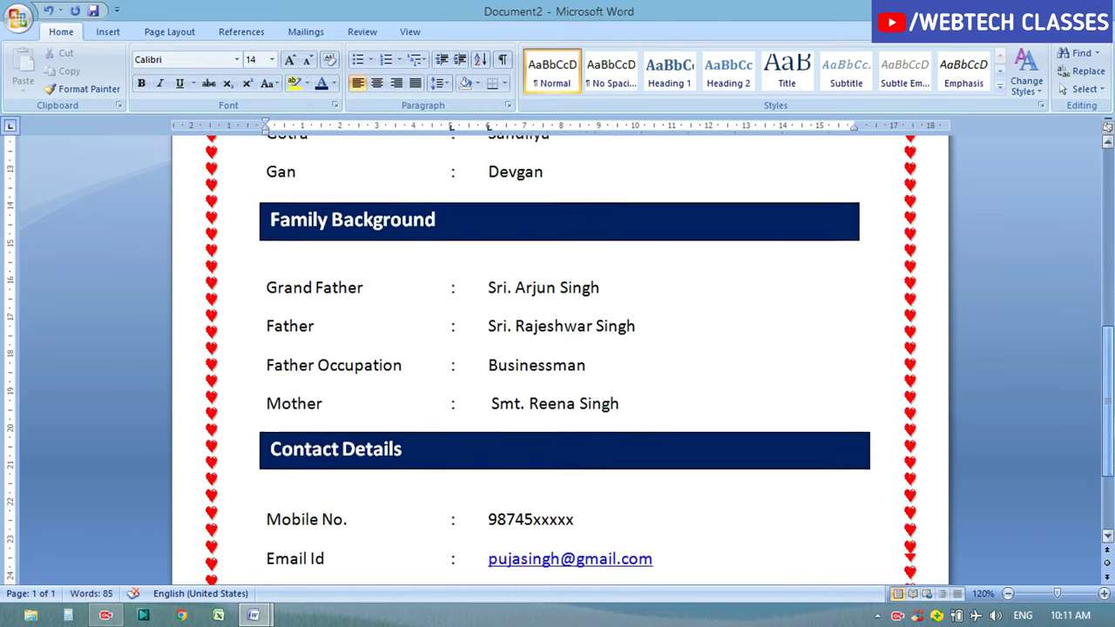
Step: Colour the Name through Religion rows dark green using More Colors
mouse_move(1111, 248)
mouse_down()
mouse_move(1111, 335)
mouse_move(1111, 262)
mouse_up()
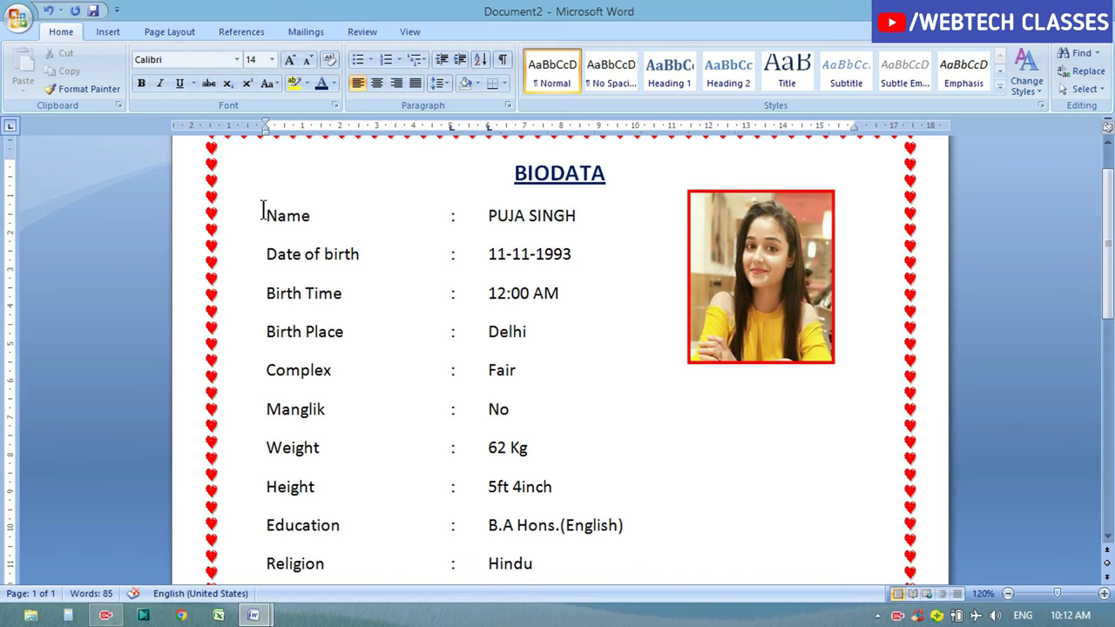
drag(262, 210, 659, 572)
click(332, 86)
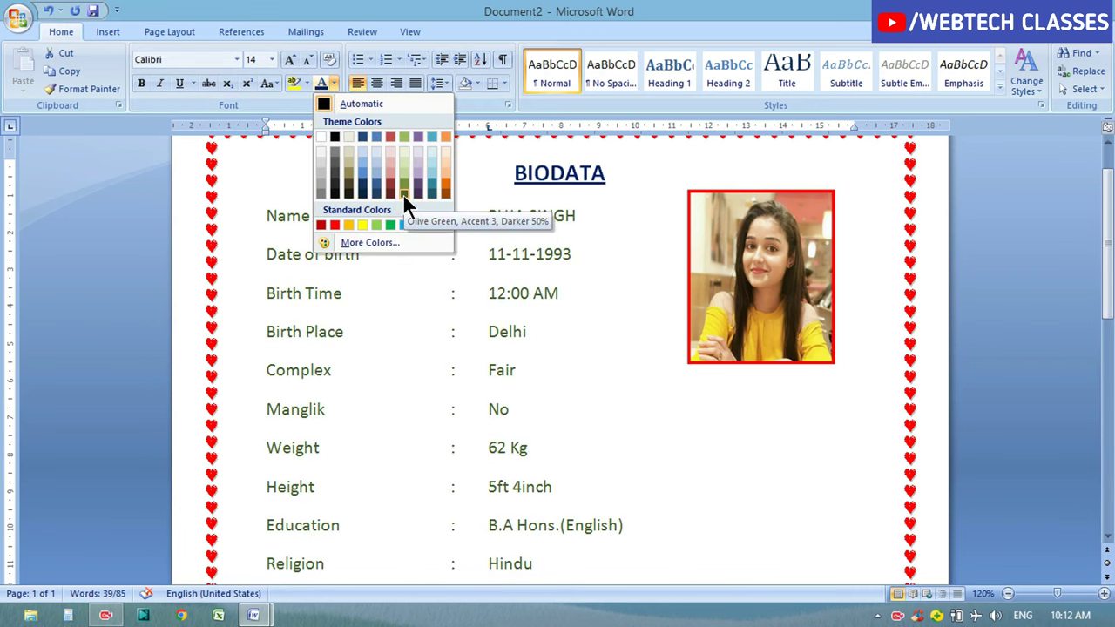
click(367, 243)
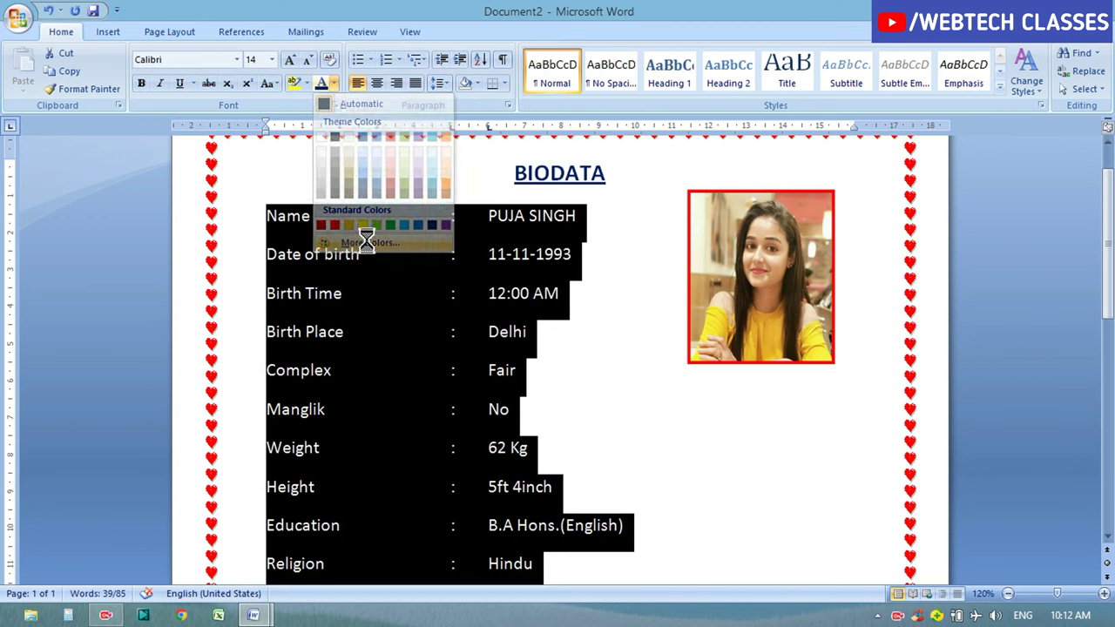
click(447, 278)
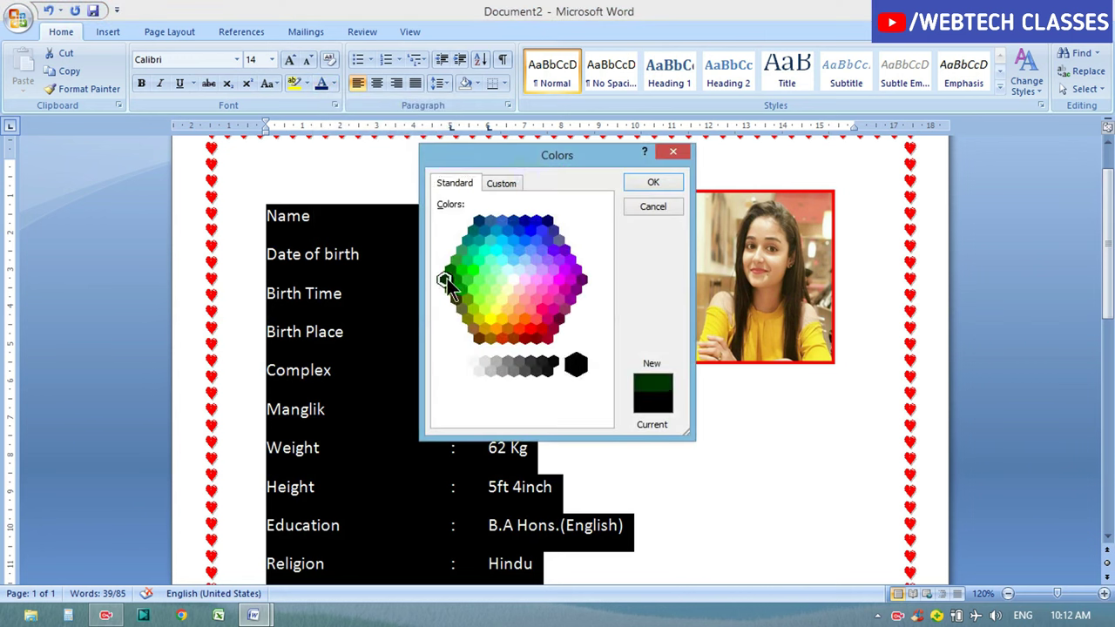
click(649, 183)
click(807, 474)
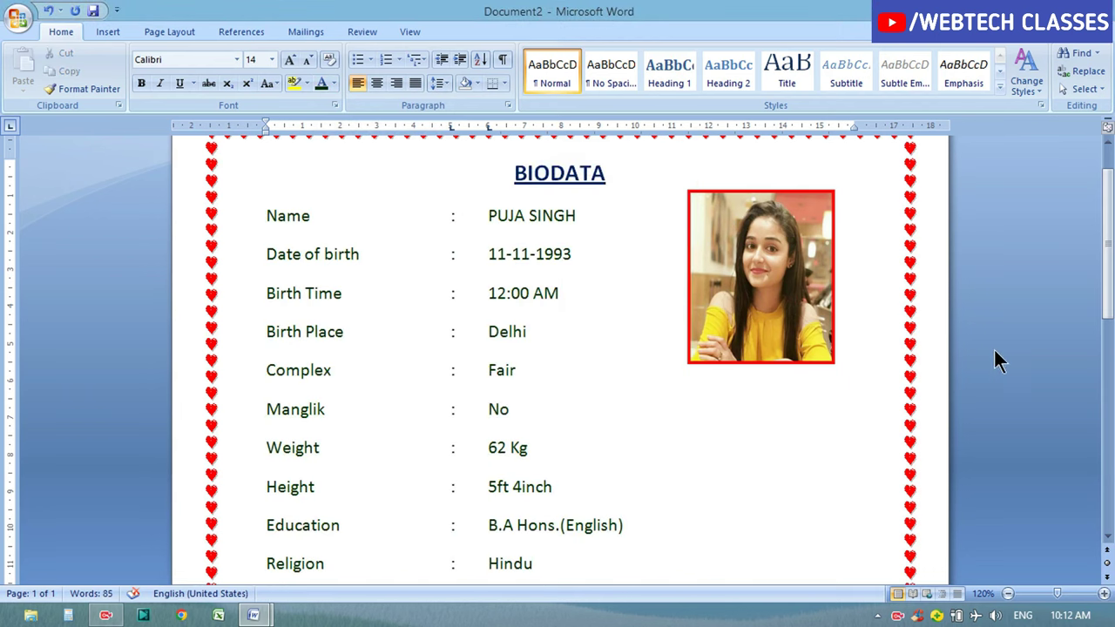
scroll(1046, 340, down, 3)
Step: Apply a standard text colour to the family rows from Grand Father through Mother
scroll(1002, 383, down, 5)
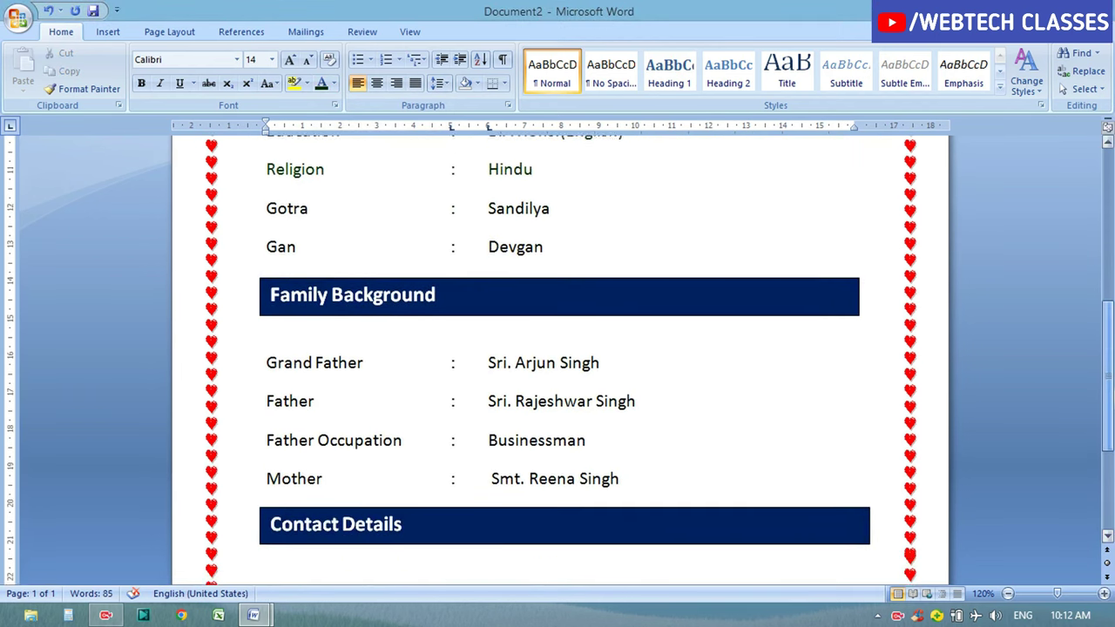
scroll(980, 407, down, 1)
drag(1112, 416, 1112, 371)
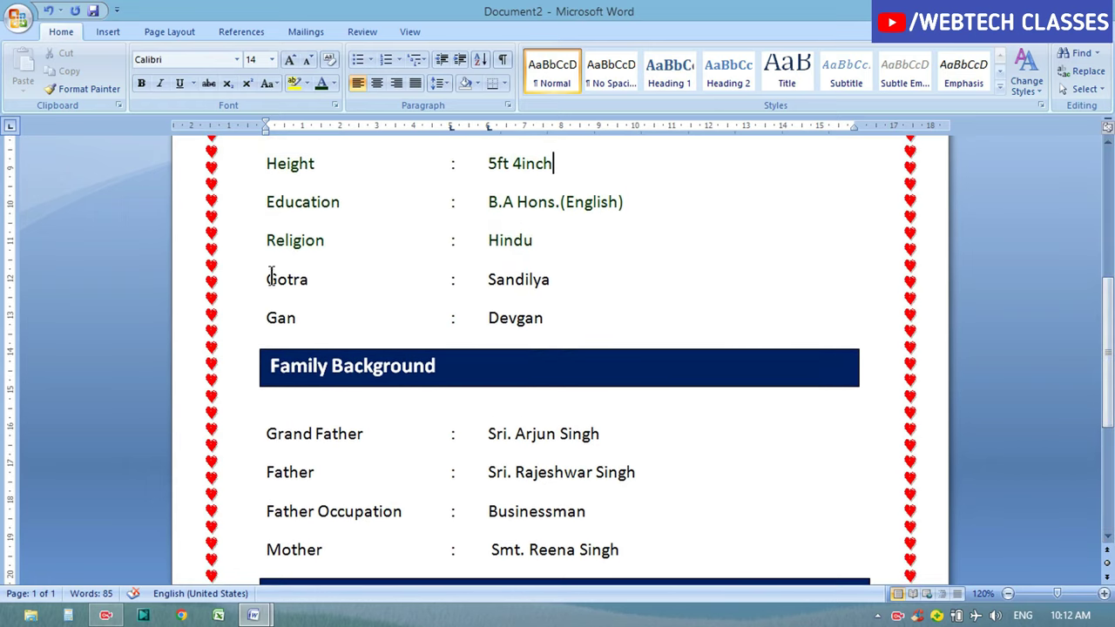
drag(268, 280, 577, 319)
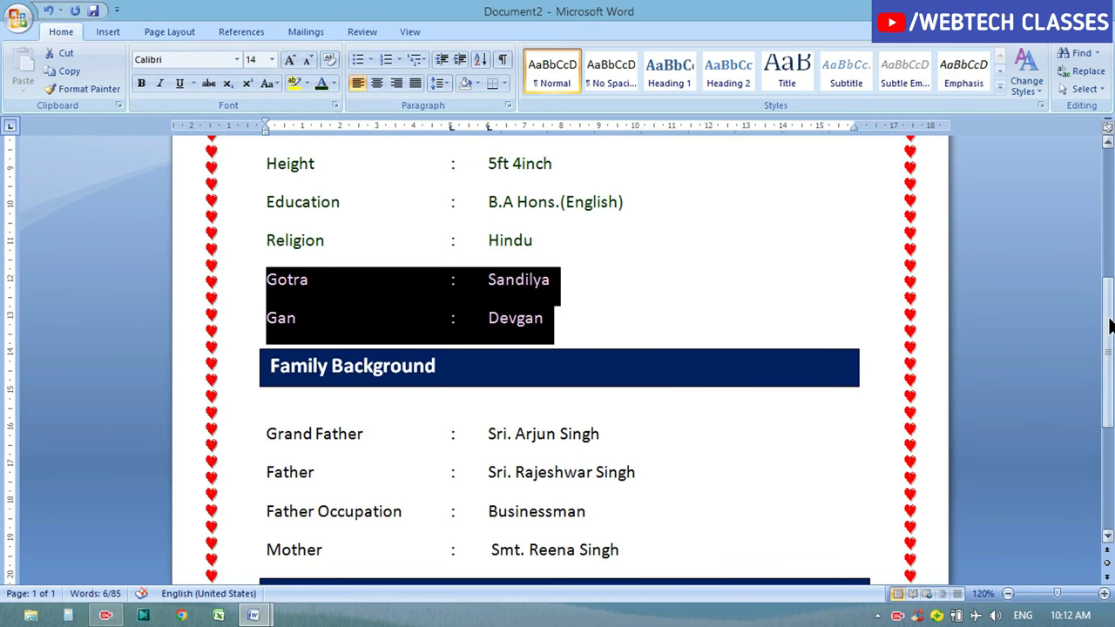
drag(1109, 322, 1109, 394)
click(756, 298)
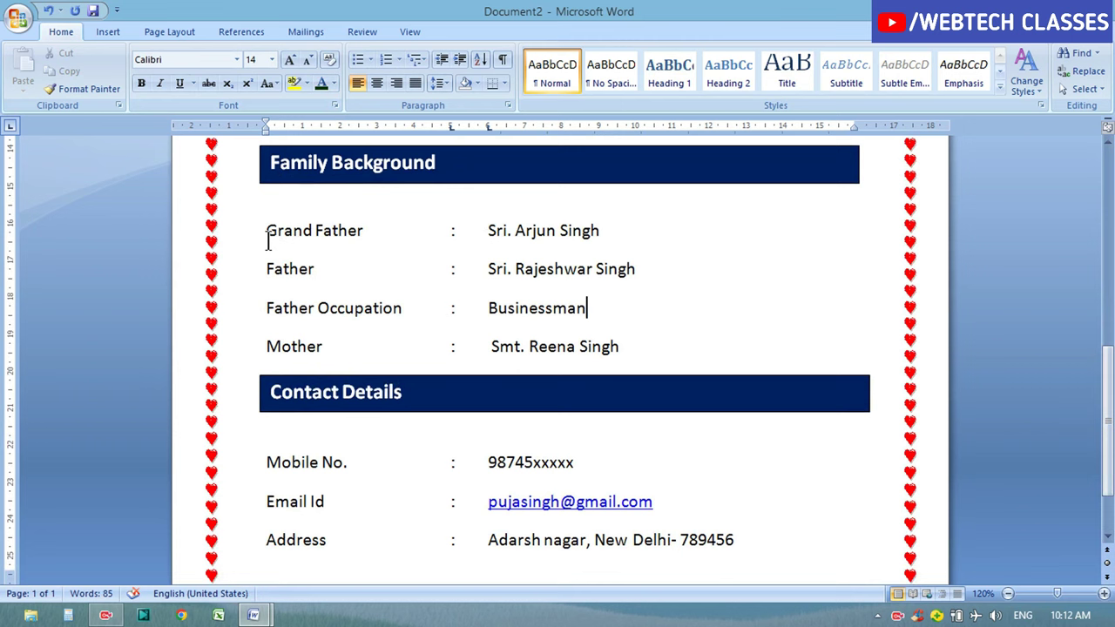
drag(268, 237, 637, 346)
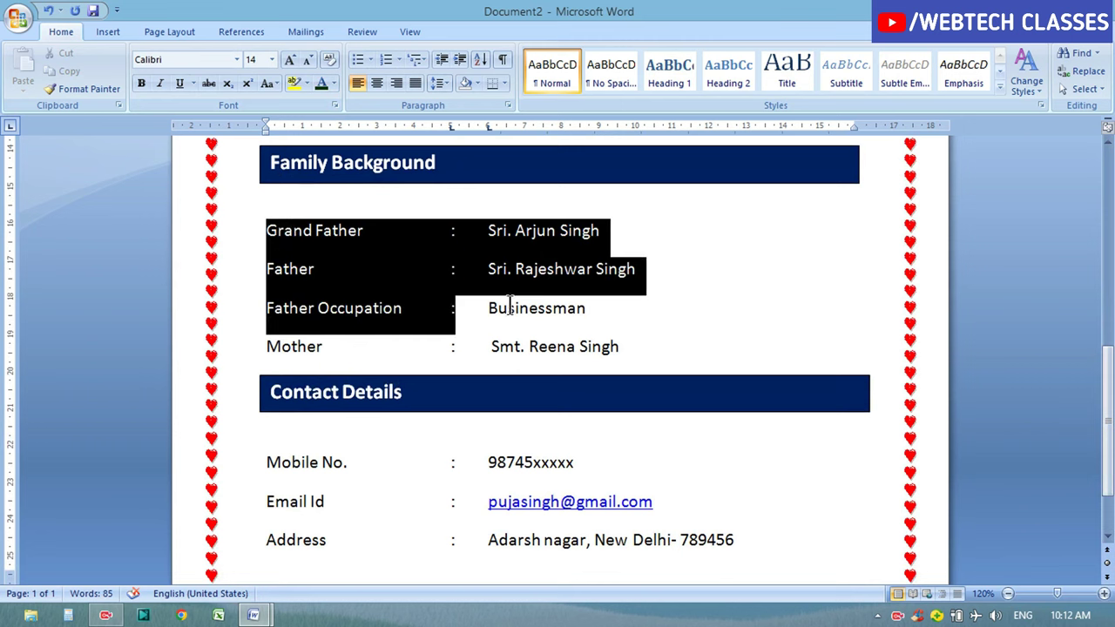
click(333, 82)
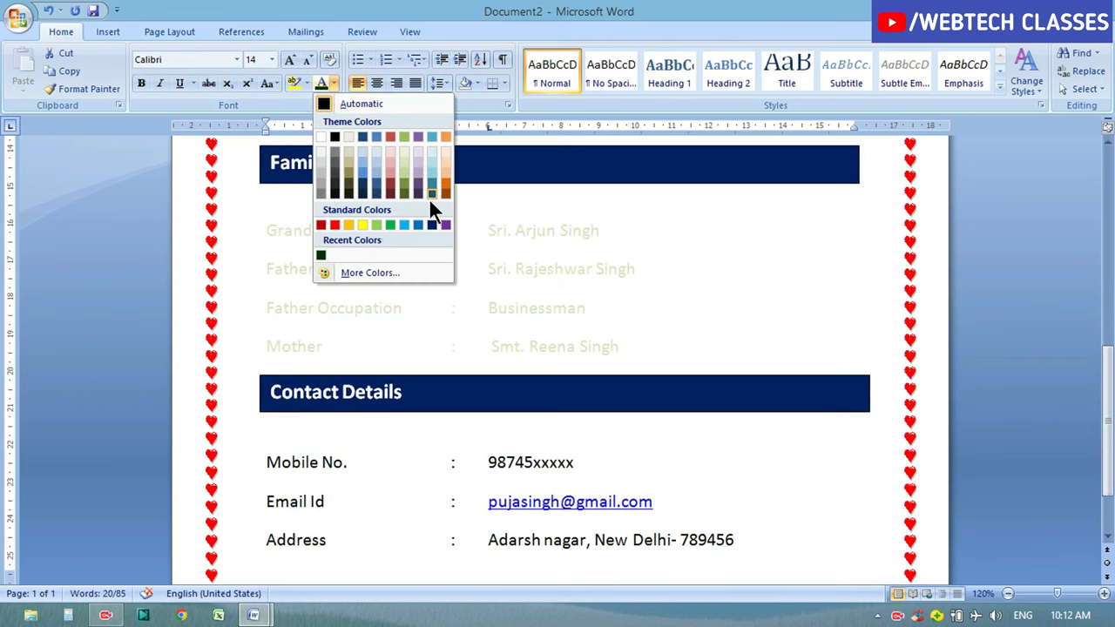
click(350, 194)
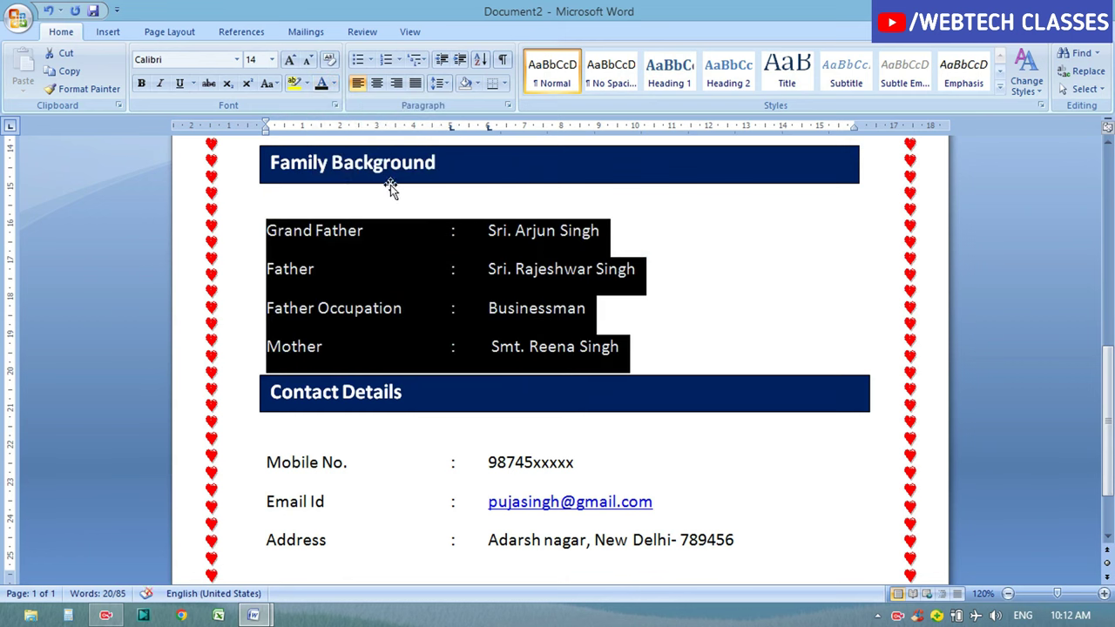
click(730, 307)
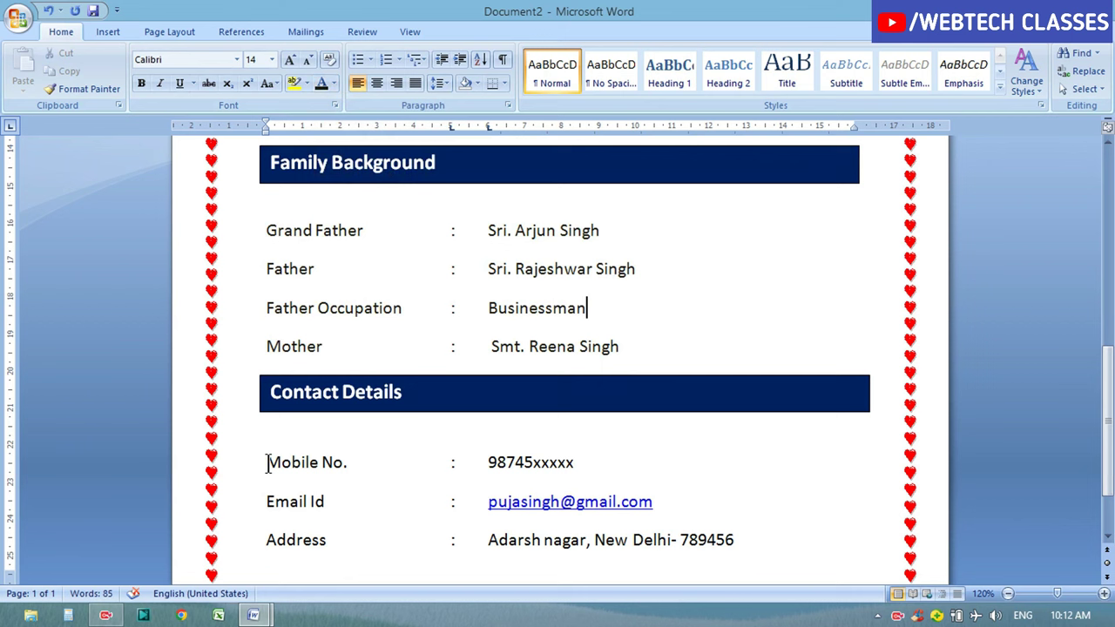
Step: Make the Mobile No., Email Id and Address contact lines red
drag(267, 461, 746, 561)
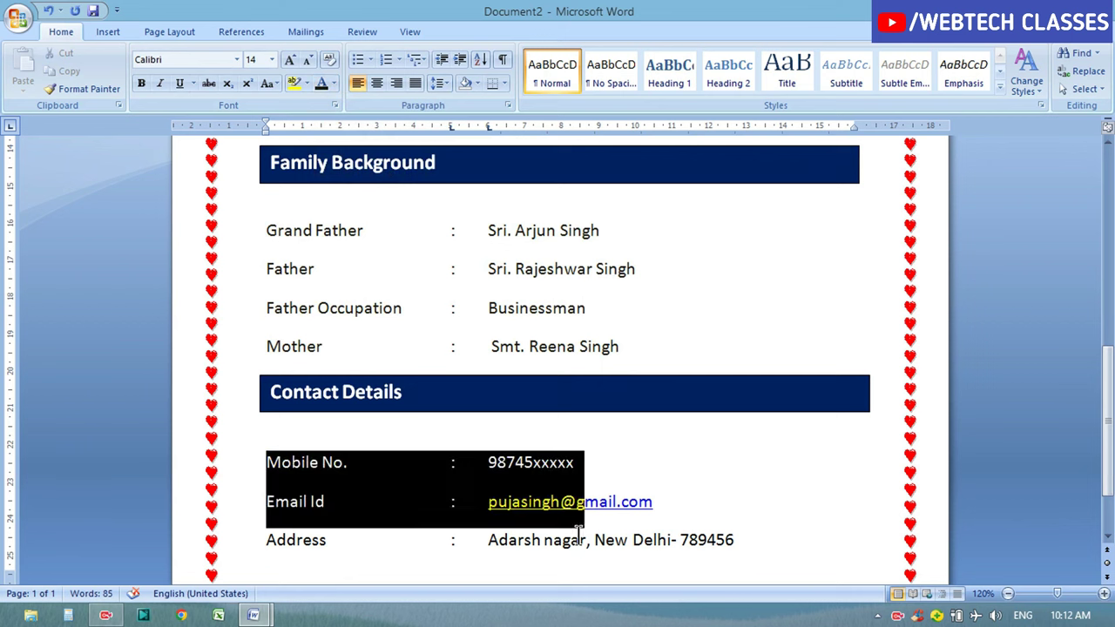
click(334, 83)
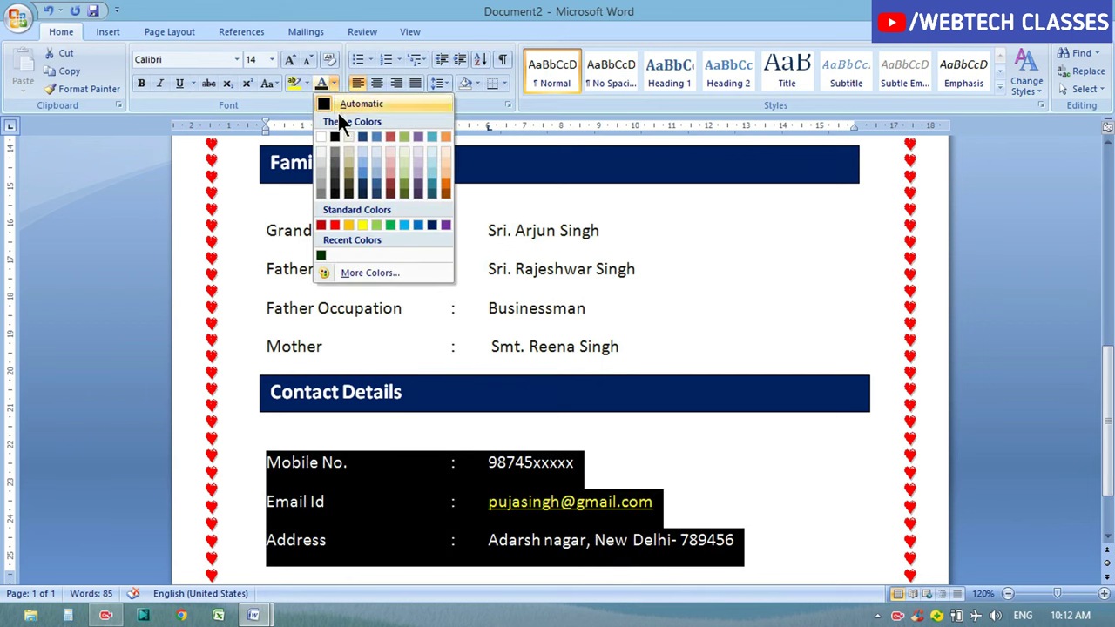
click(335, 225)
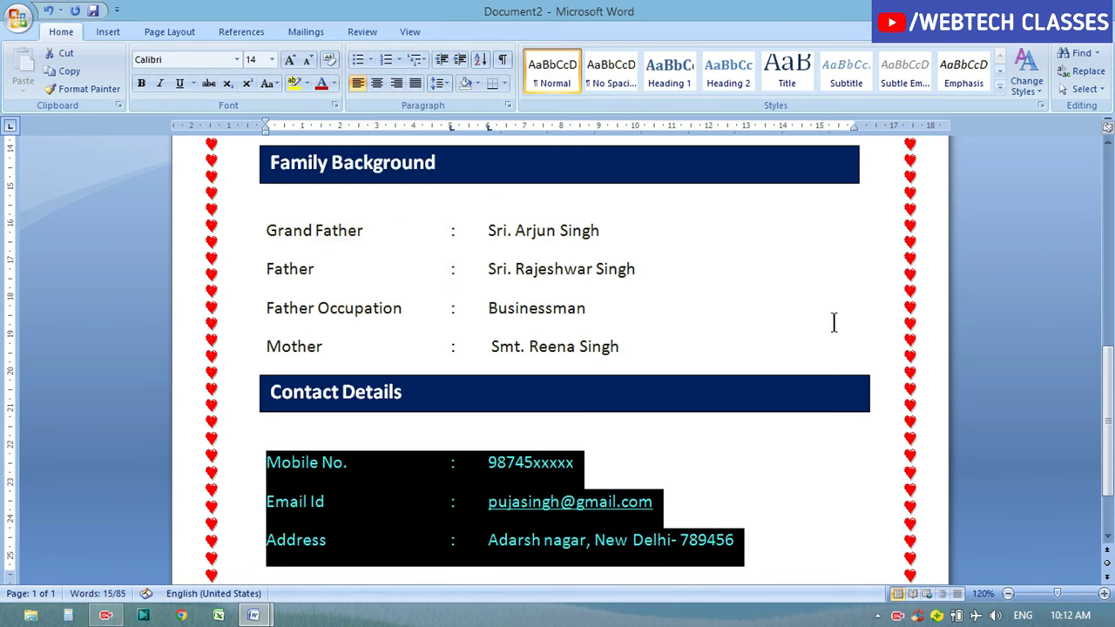
click(834, 322)
drag(1110, 436, 1112, 155)
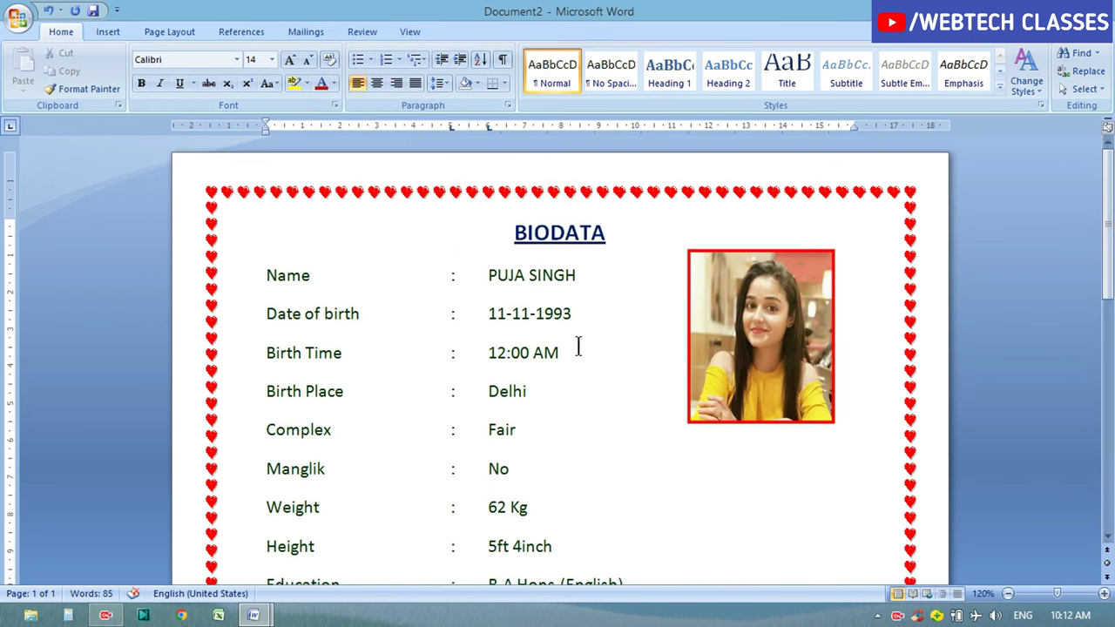
drag(1109, 225, 1109, 452)
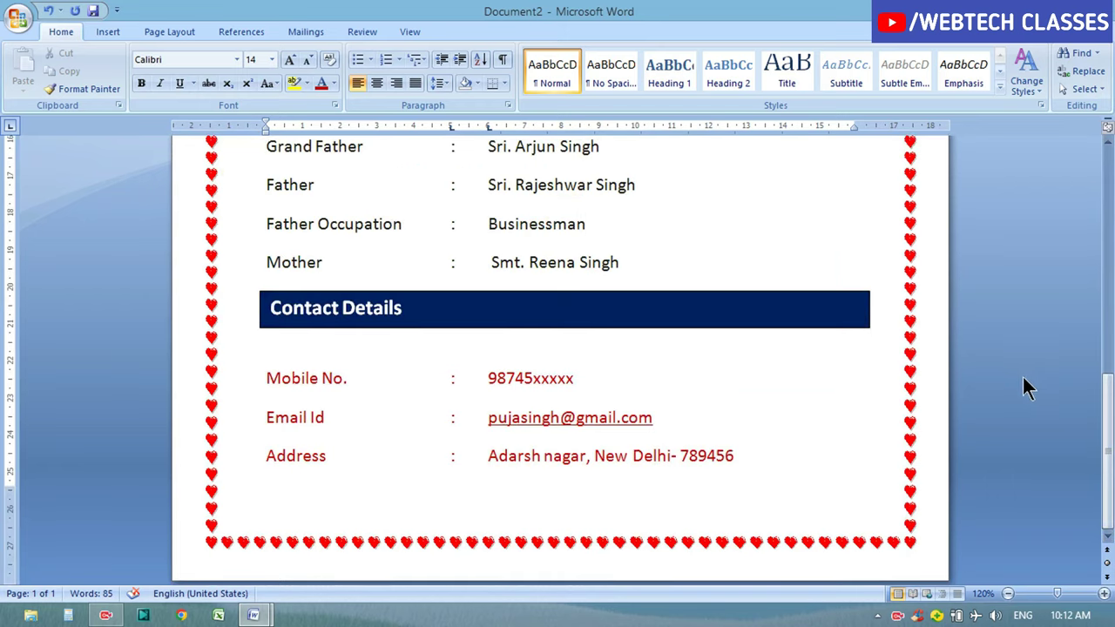
drag(1109, 451, 1109, 229)
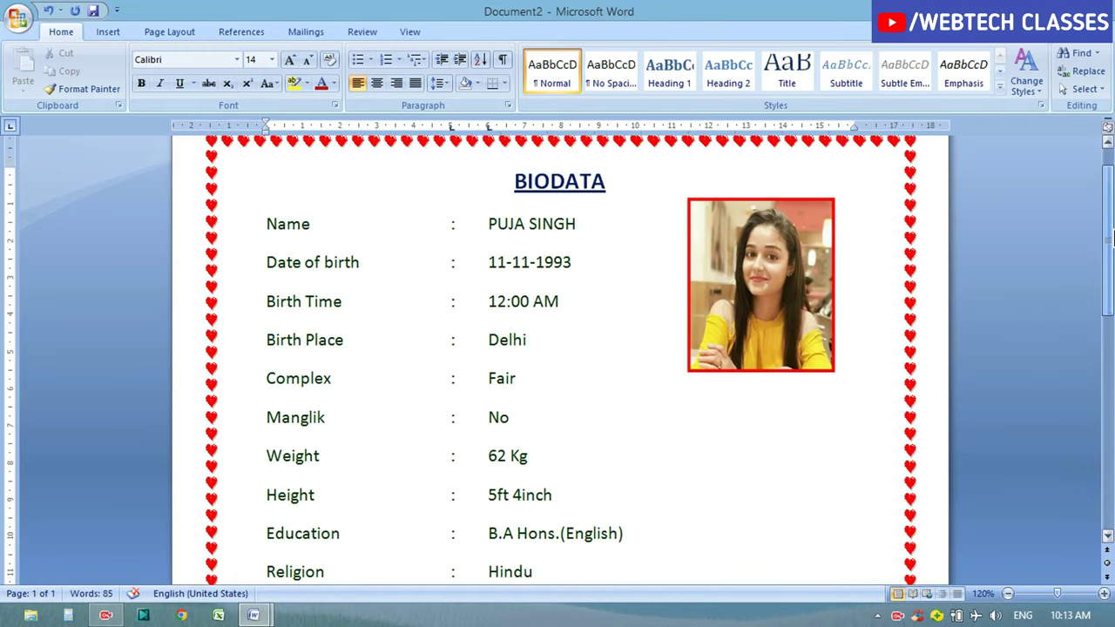
key(ctrl+a)
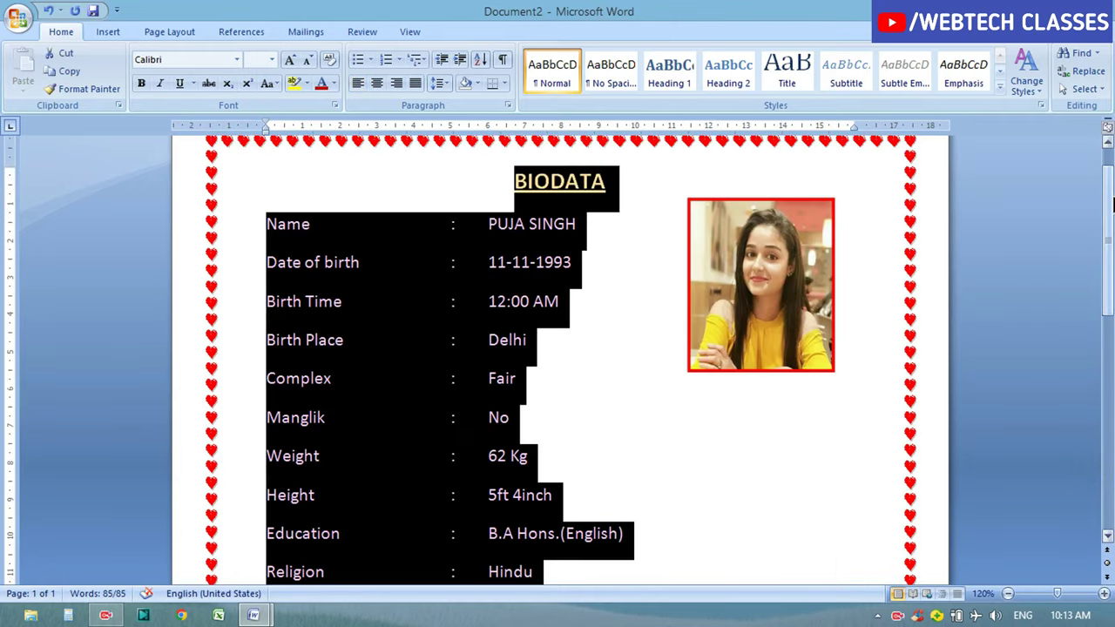
drag(1111, 215, 1111, 198)
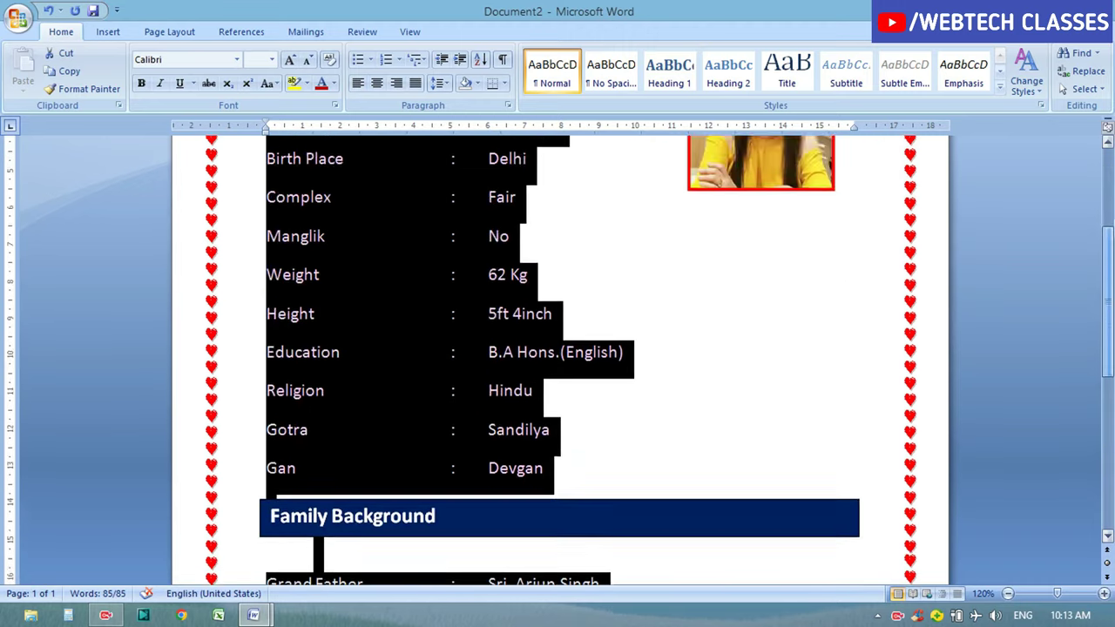
click(673, 388)
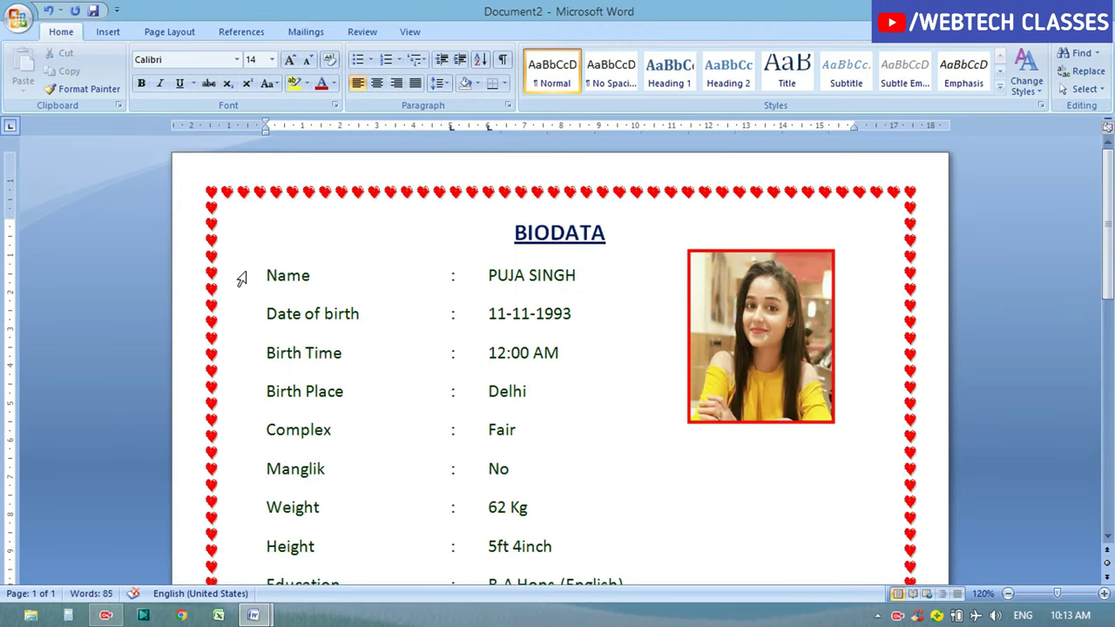
drag(259, 272, 620, 581)
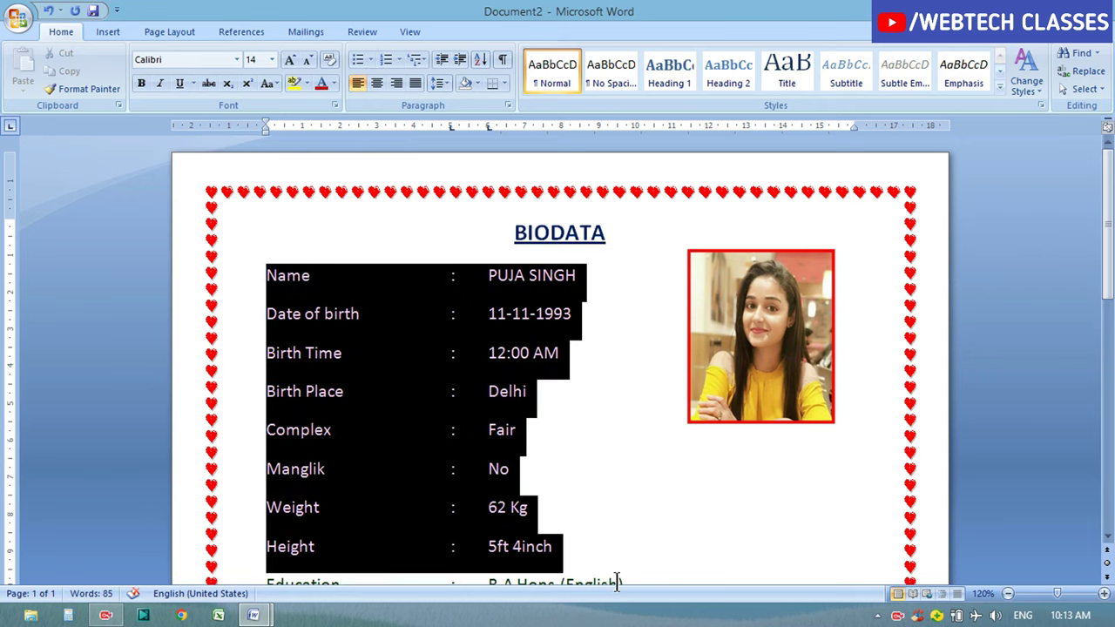
drag(588, 436, 605, 467)
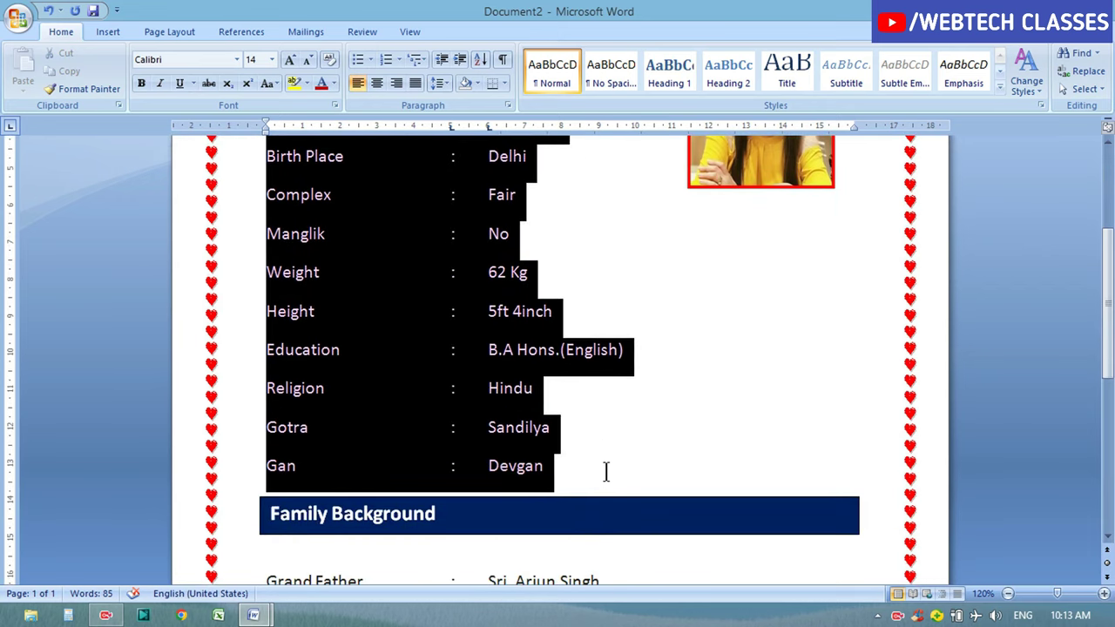
click(290, 60)
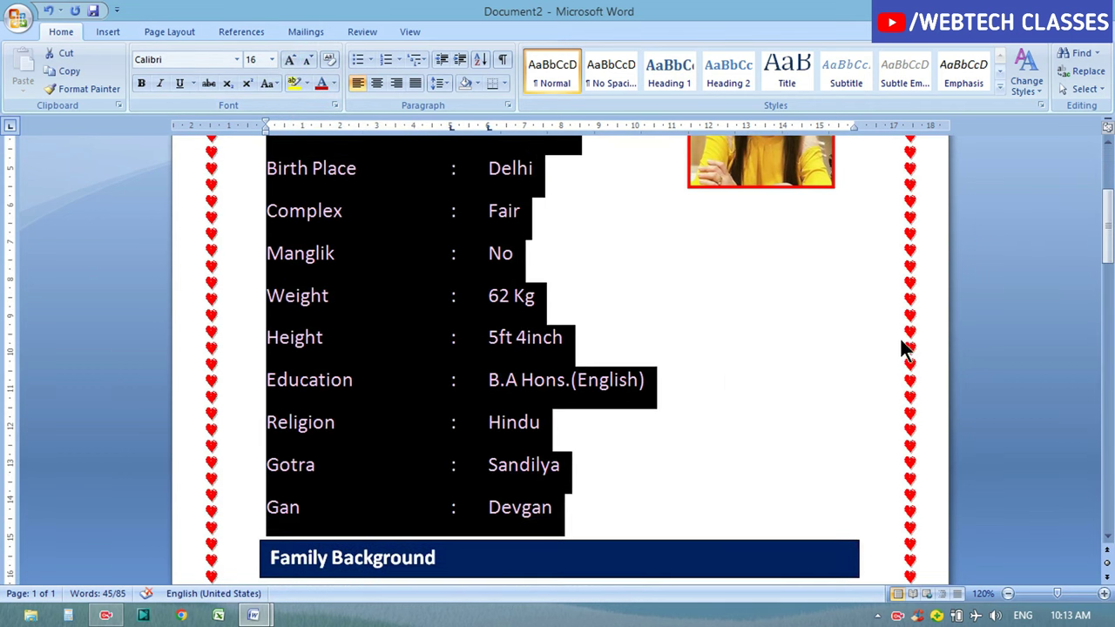
drag(1107, 209, 1106, 280)
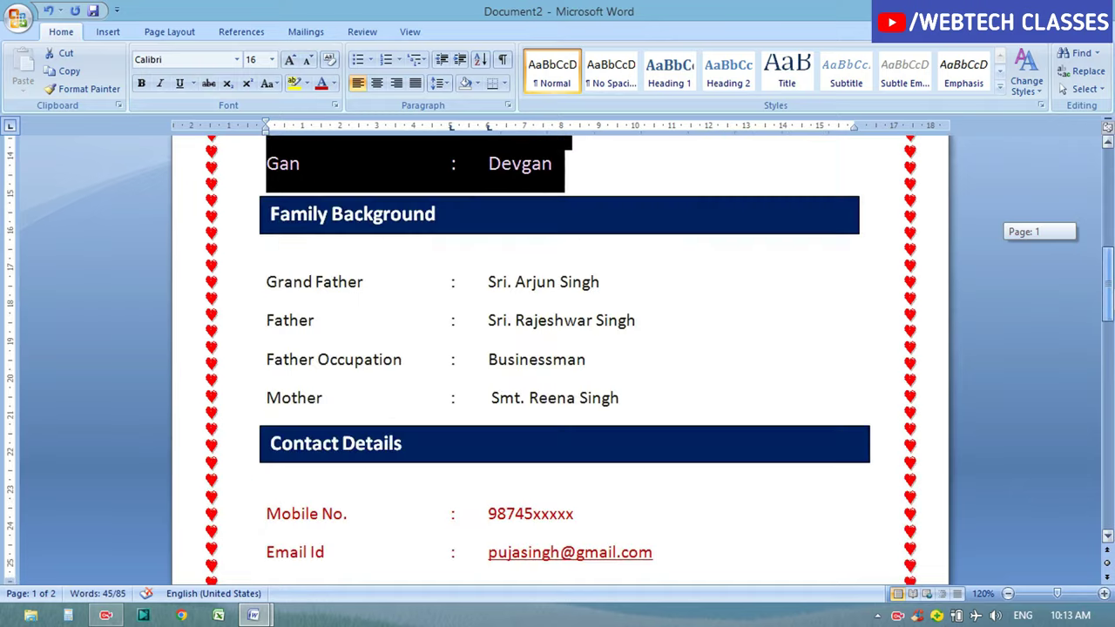
click(836, 331)
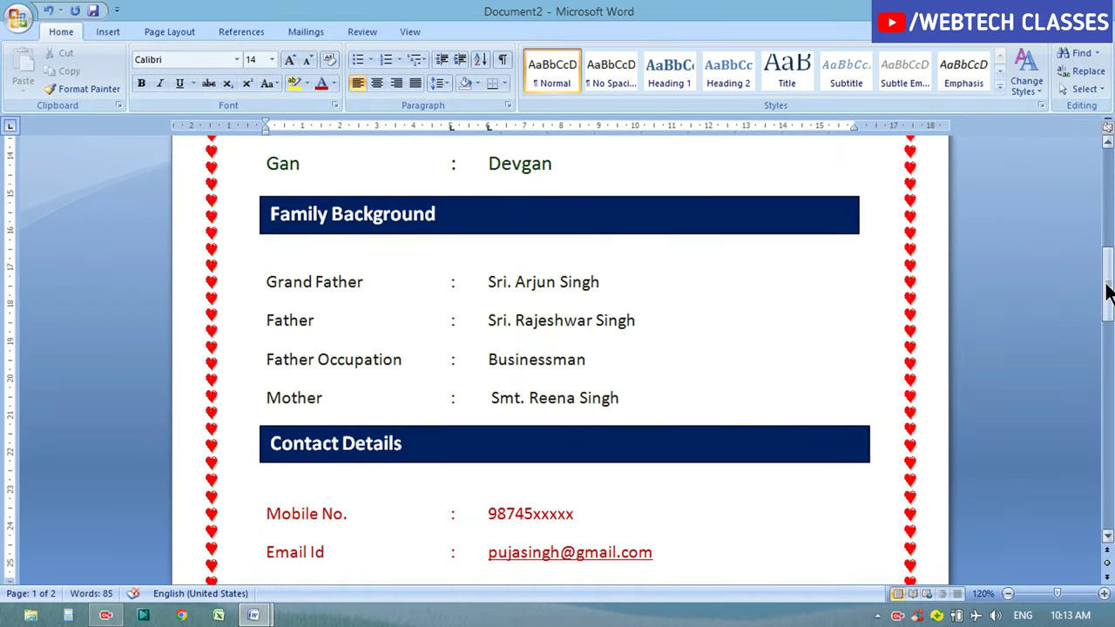
drag(1106, 292, 1109, 150)
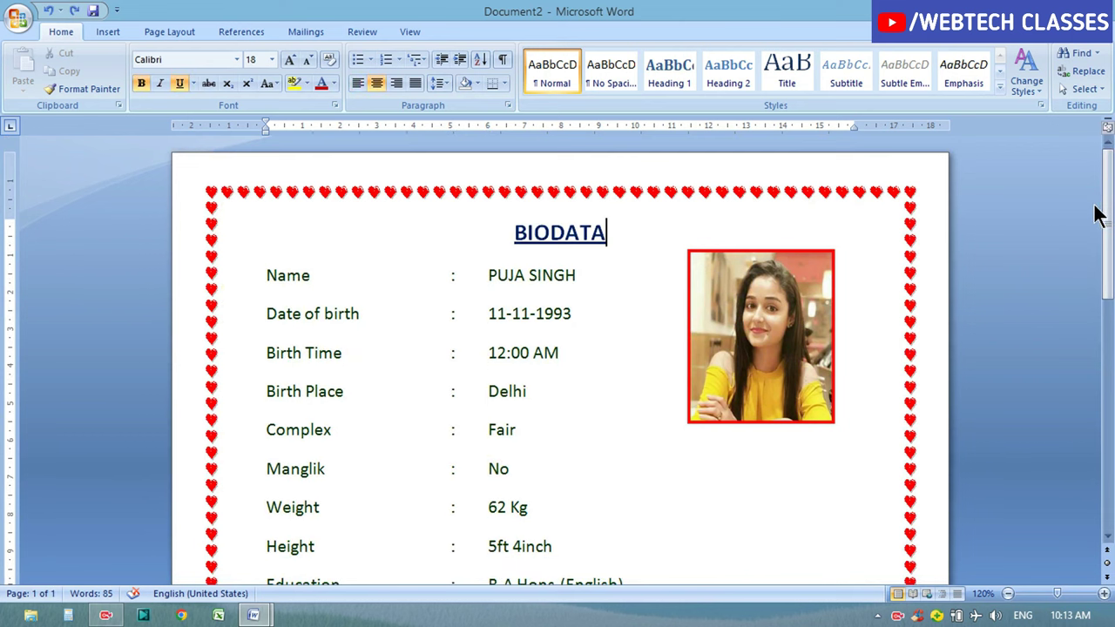
scroll(1109, 213, down, 10)
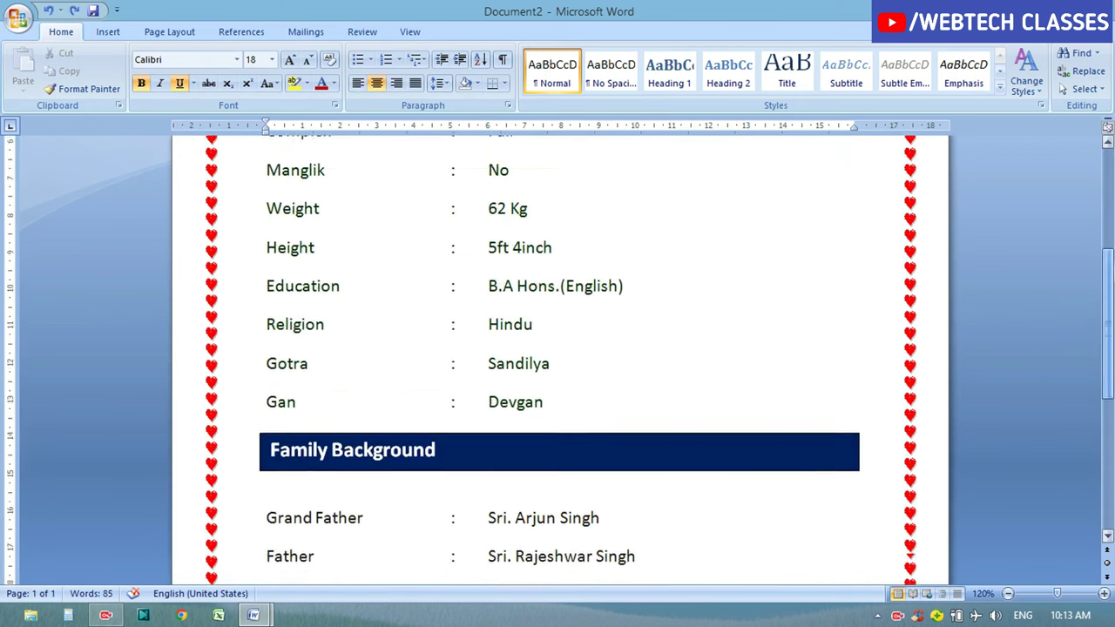
scroll(1109, 214, up, 10)
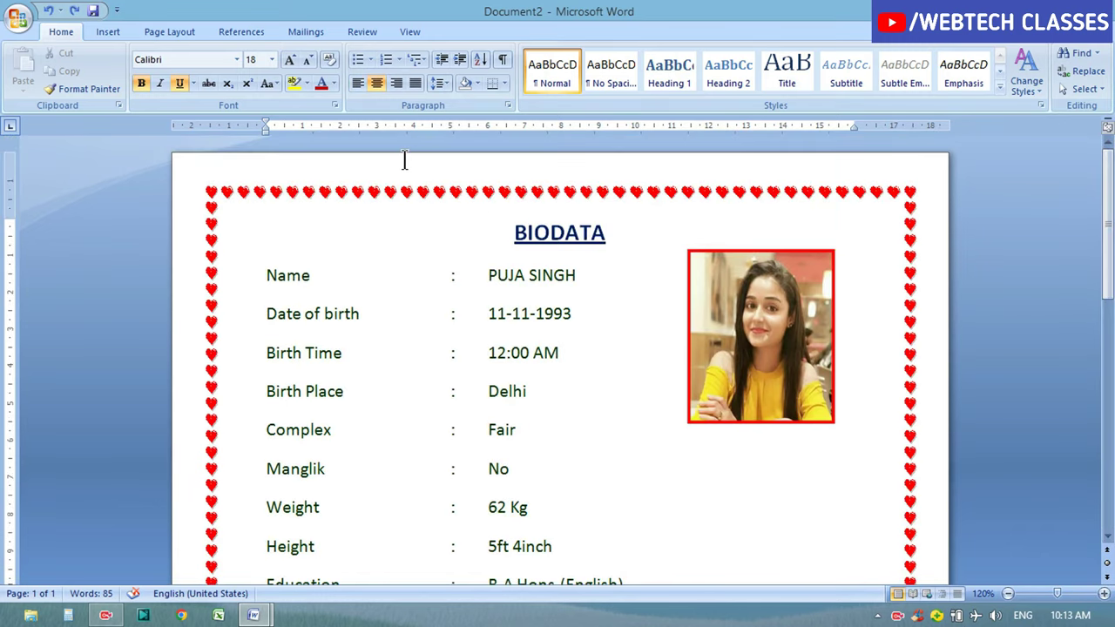
click(17, 19)
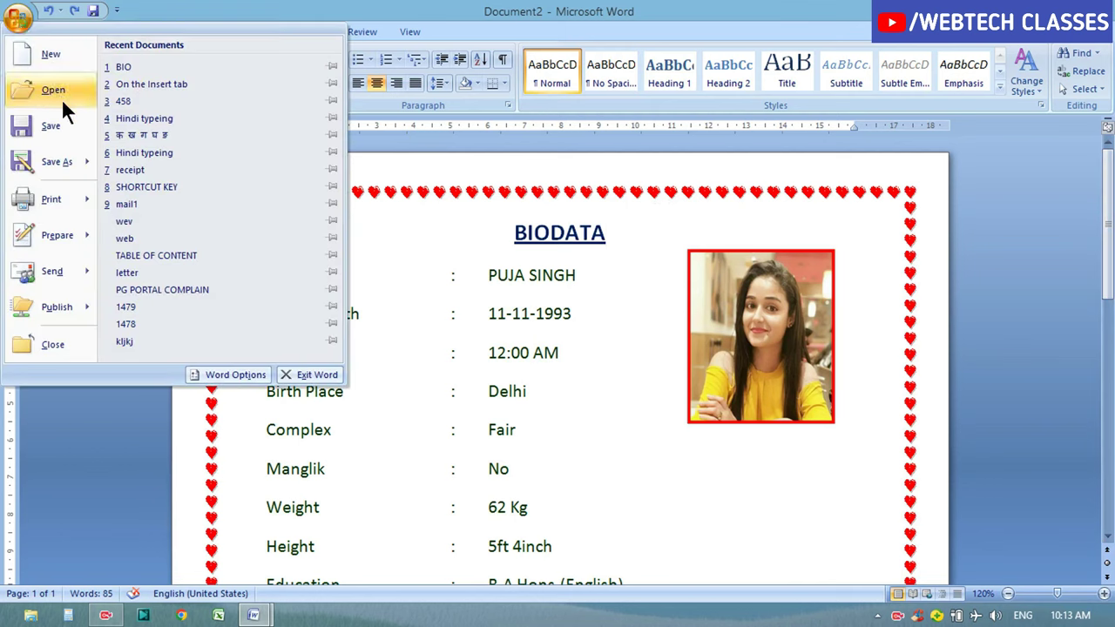
mouse_move(52, 195)
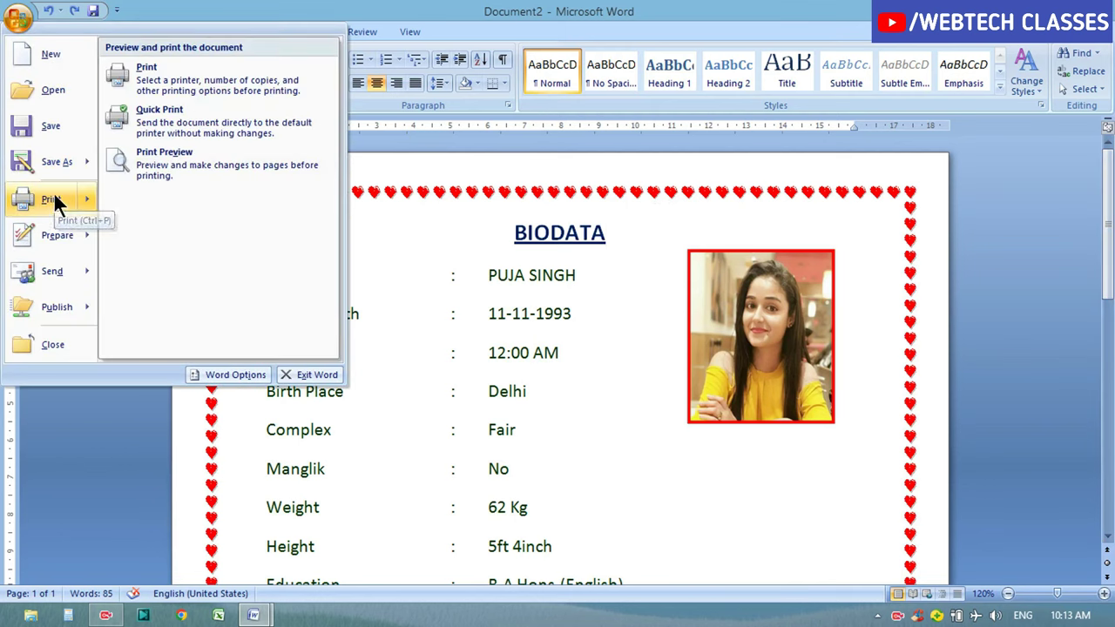
click(183, 165)
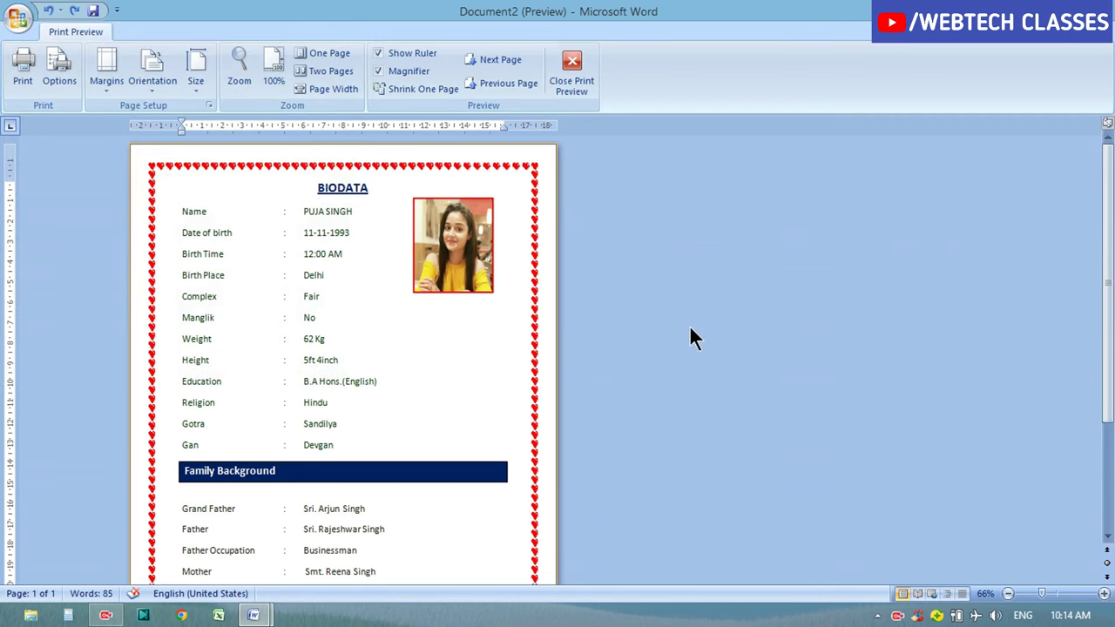
ctrl+scroll(689, 325, up, 3)
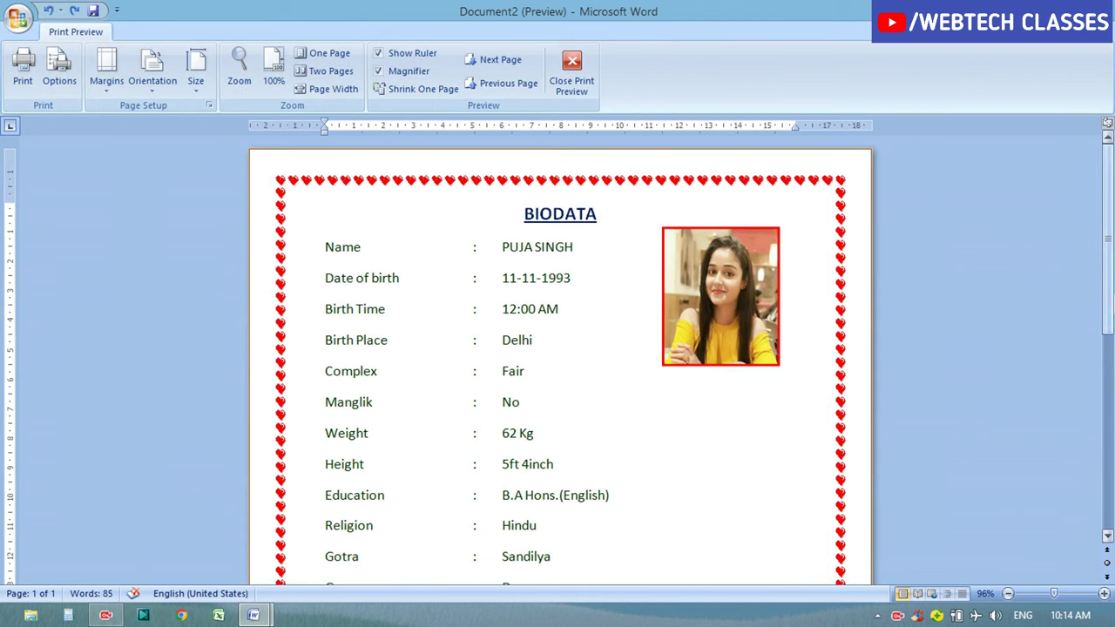
drag(1107, 244, 1108, 383)
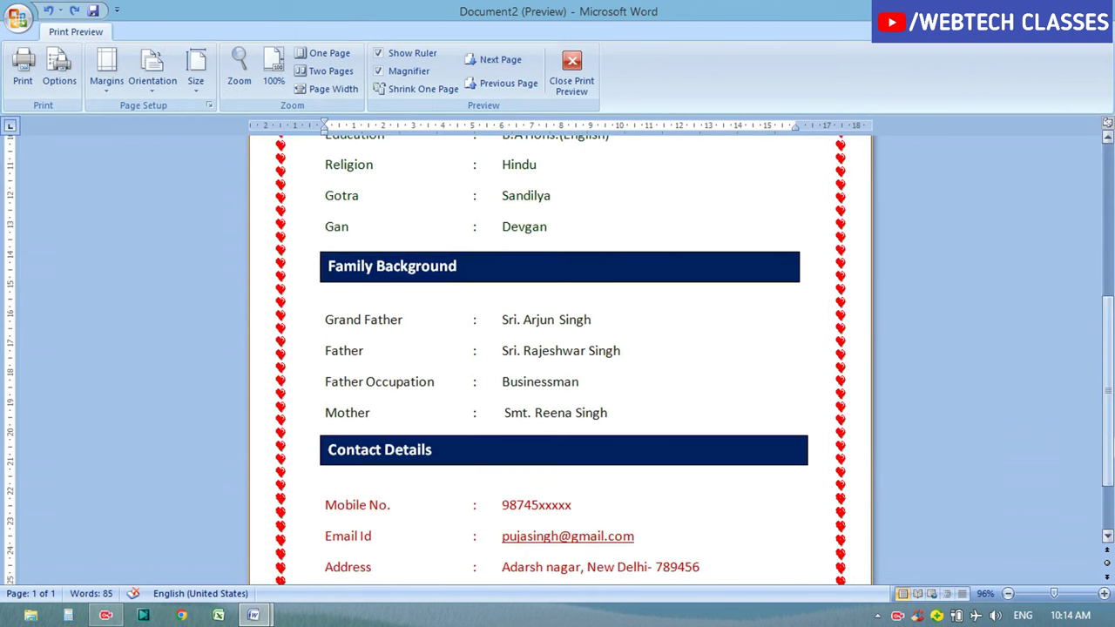
drag(1109, 479, 1109, 490)
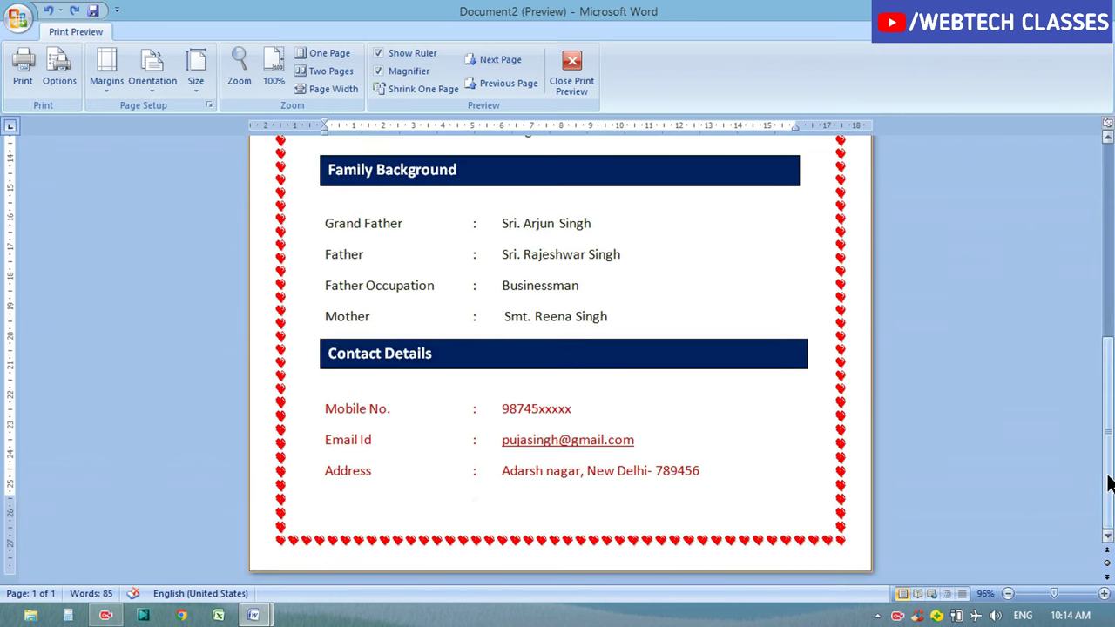
drag(1109, 484, 1111, 366)
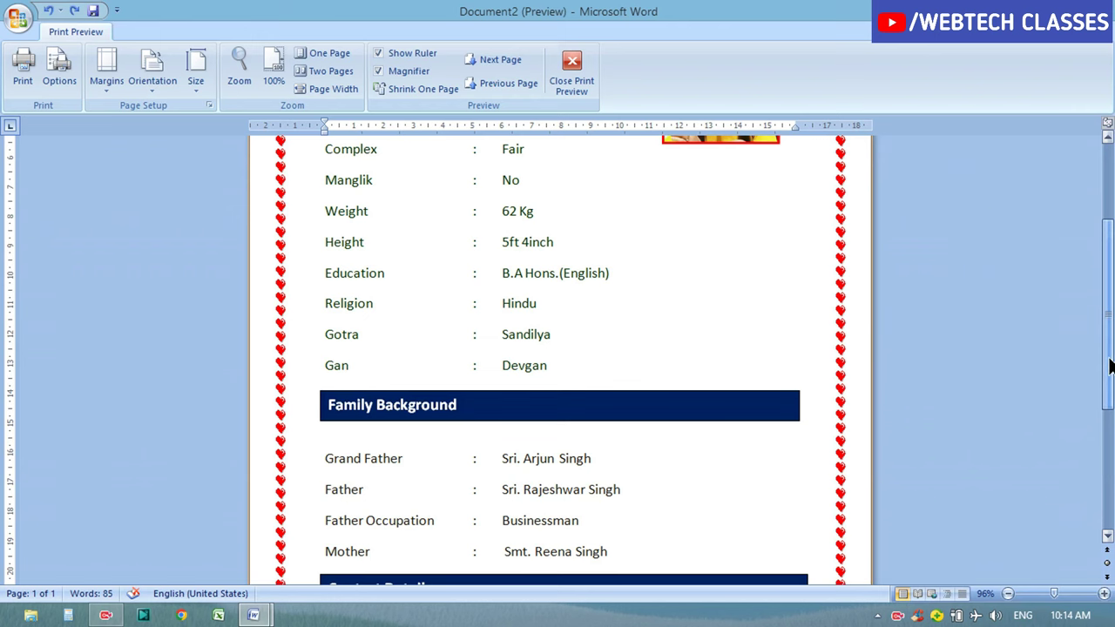
drag(1109, 366, 1109, 291)
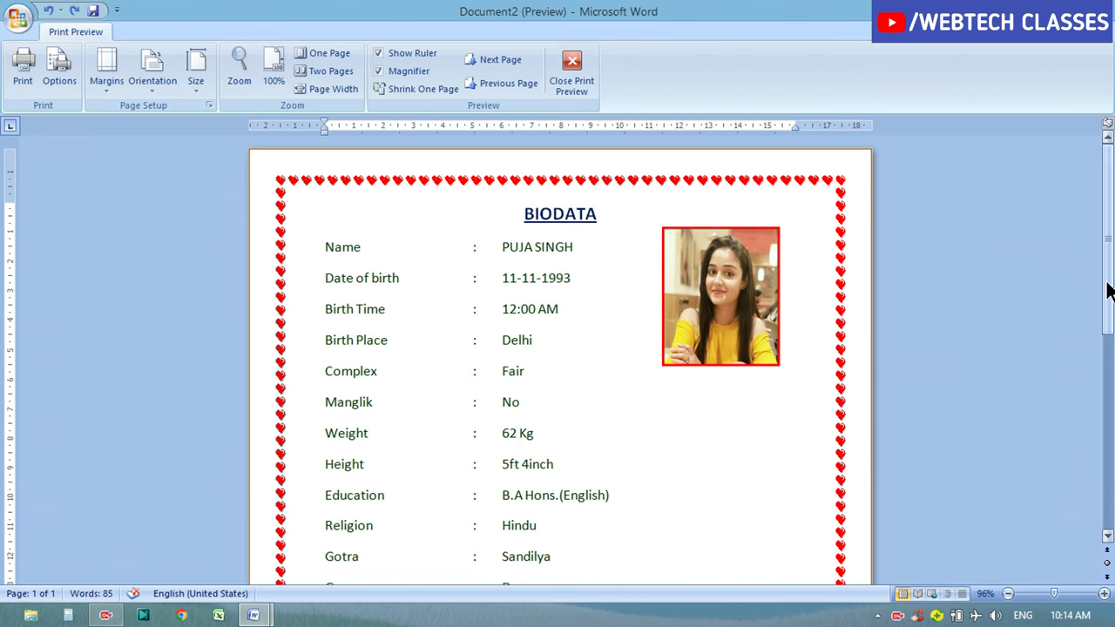
drag(1109, 254, 1109, 427)
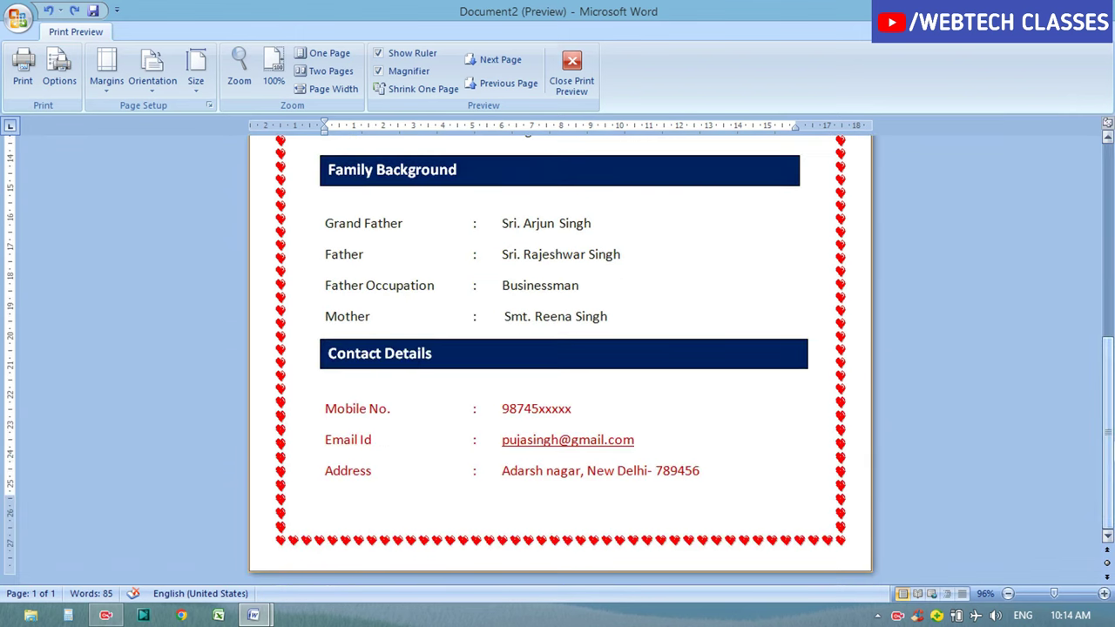
drag(1109, 427, 1109, 157)
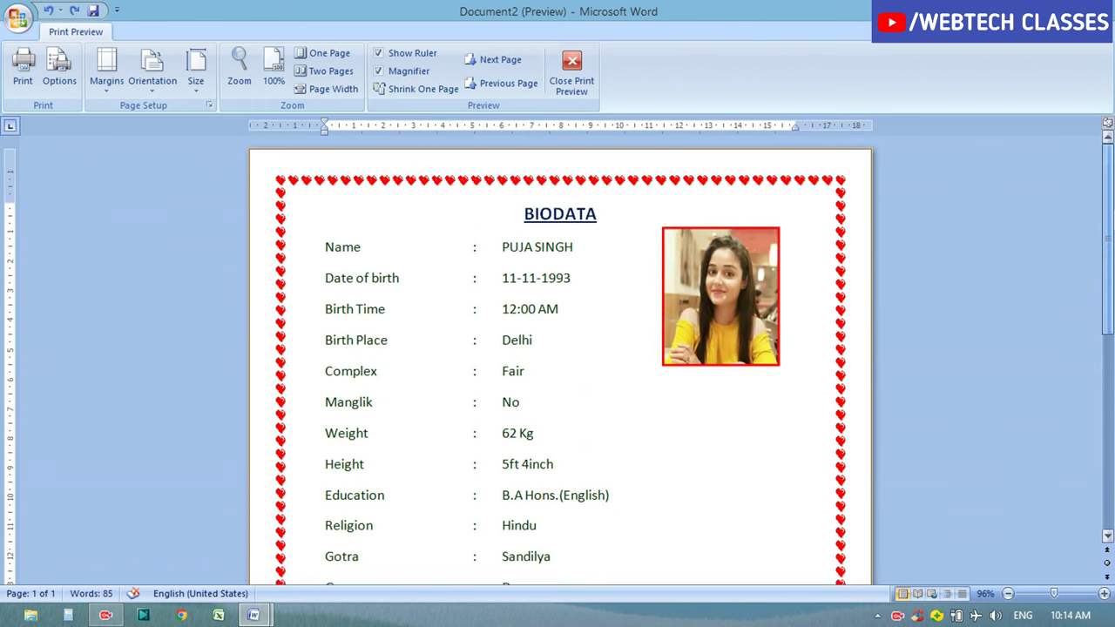
click(572, 85)
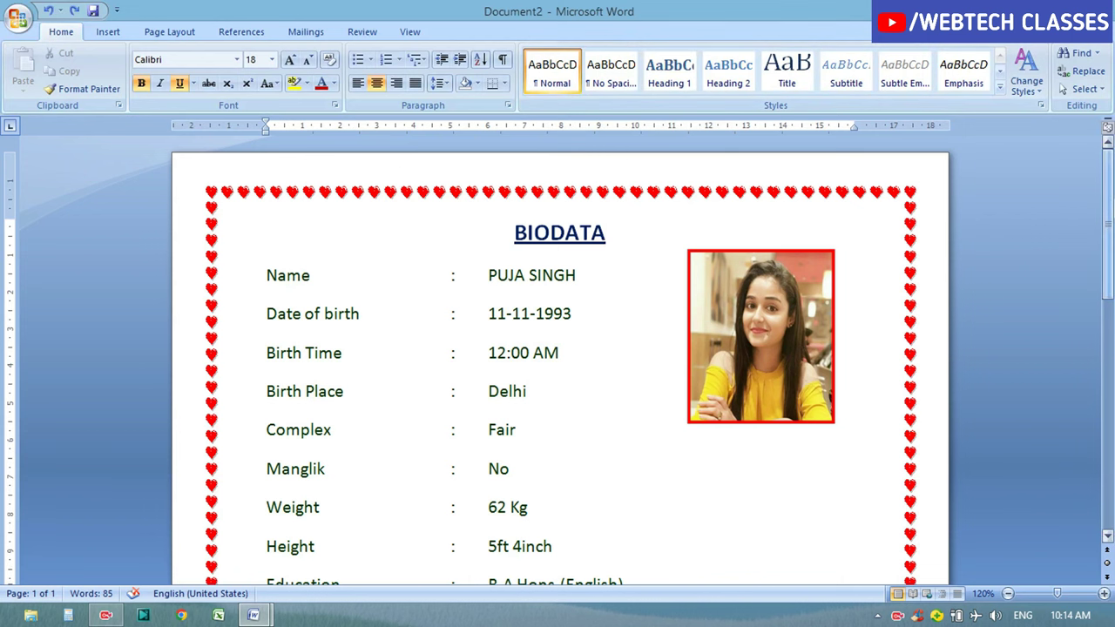
Step: Save the document to the Desktop as 'BIODATA of puja'
scroll(1108, 217, down, 10)
scroll(1107, 218, up, 10)
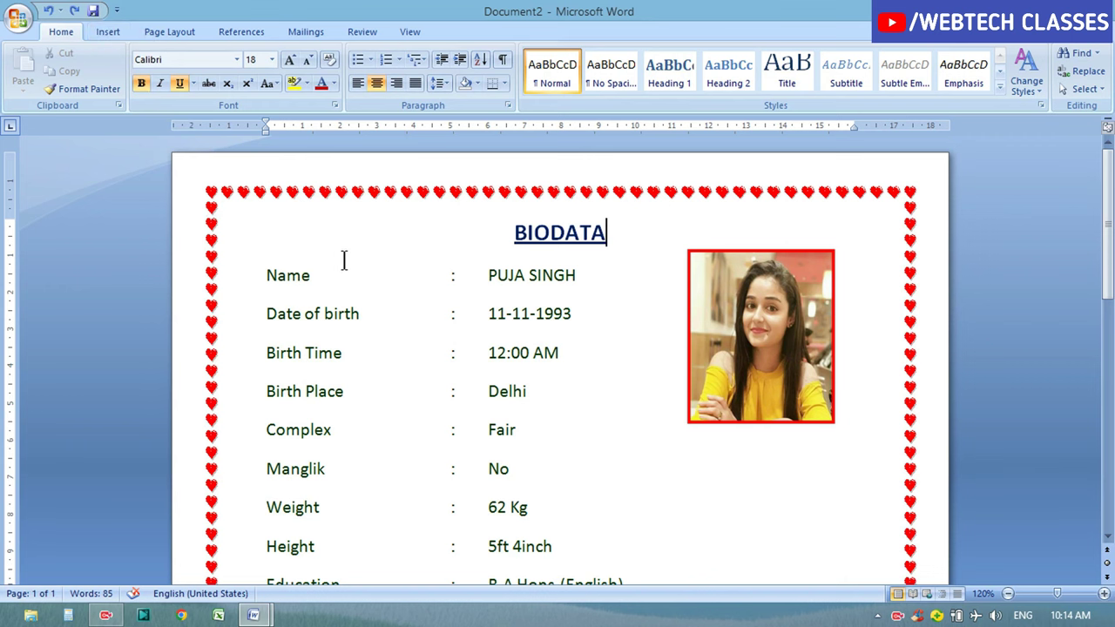
key(ctrl+s)
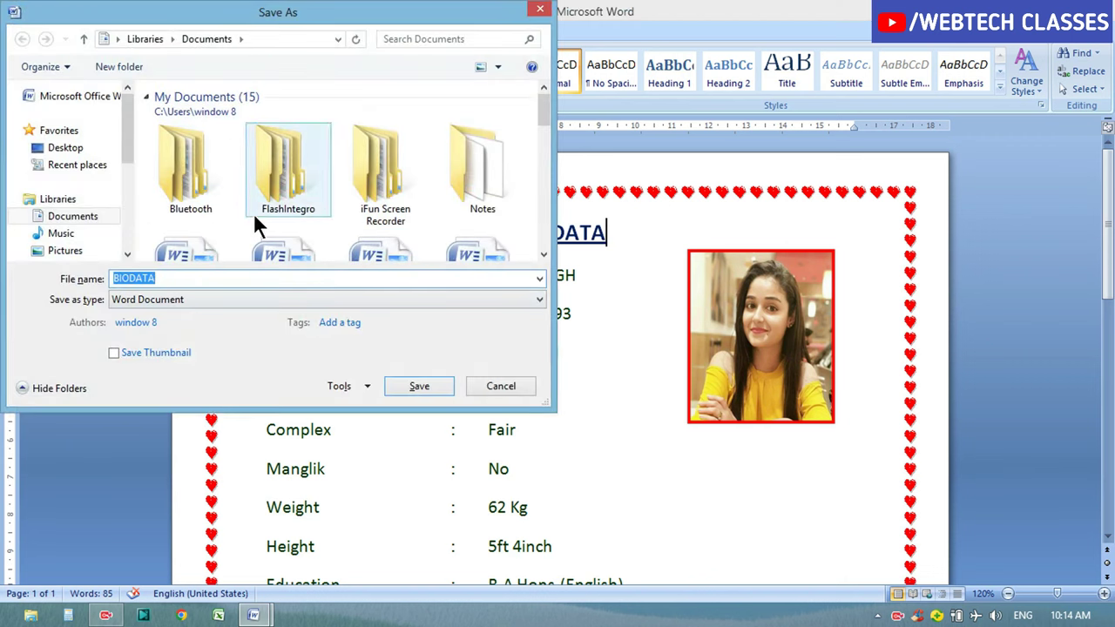
click(175, 279)
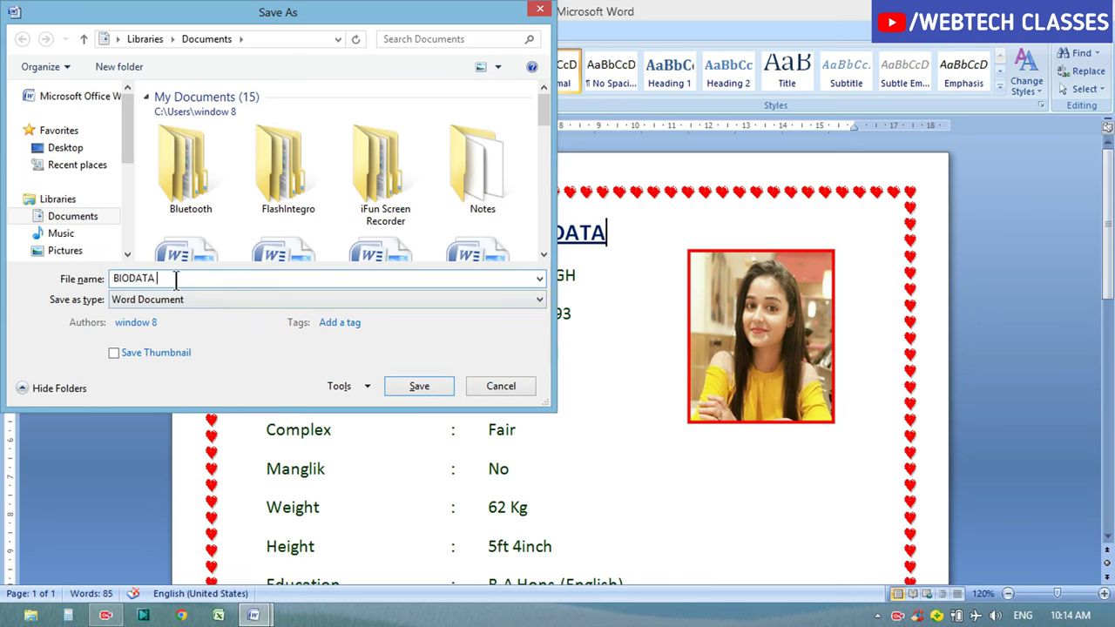
text(of puja)
click(70, 152)
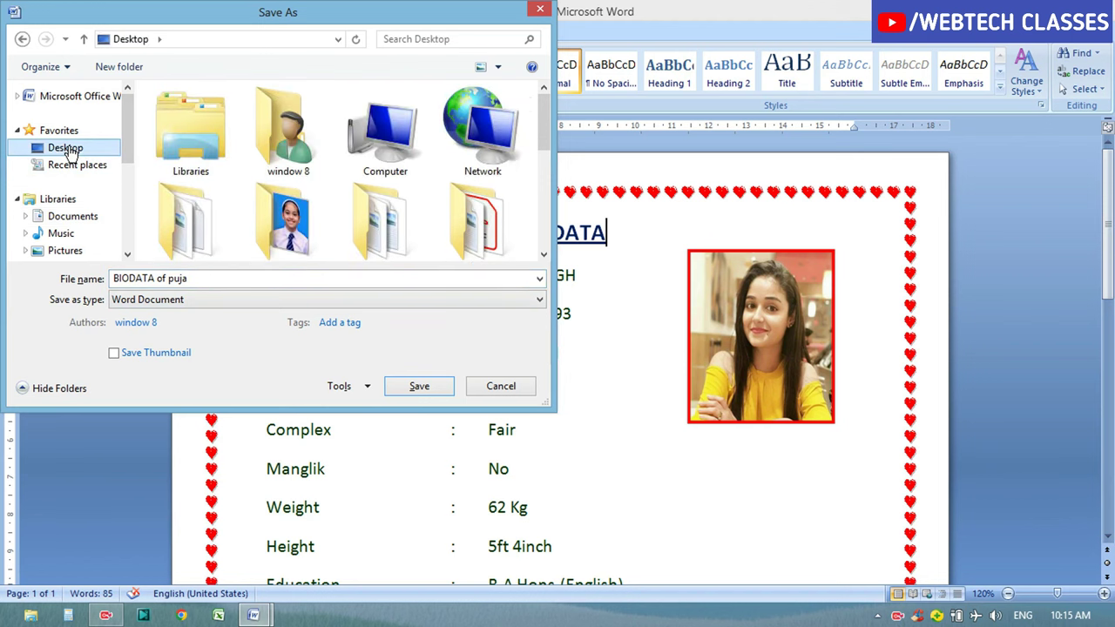
click(440, 383)
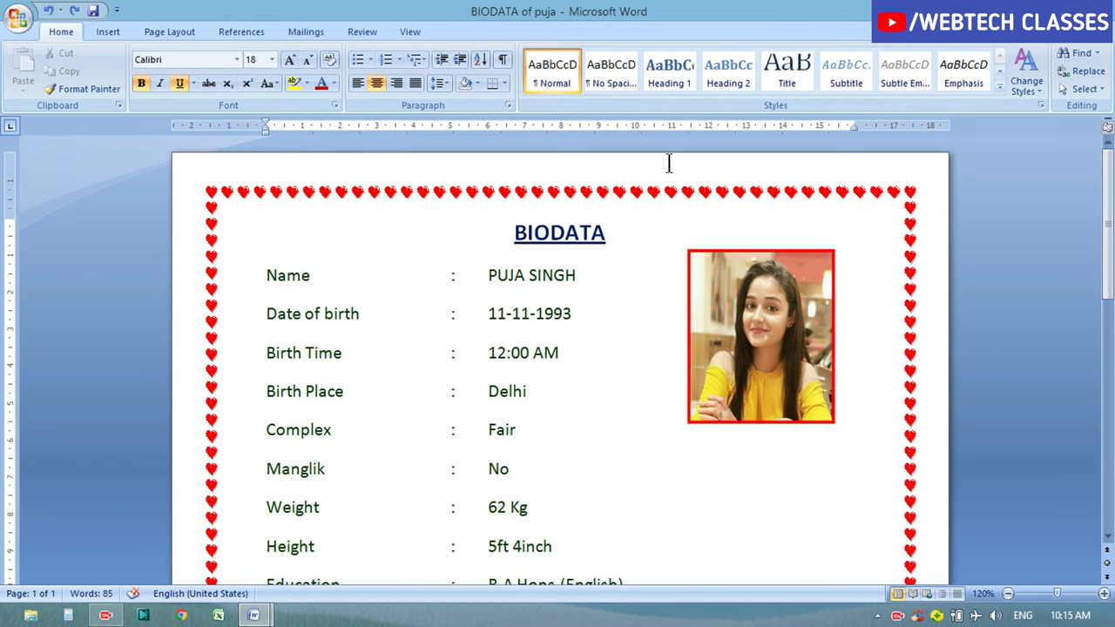
scroll(1109, 226, down, 3)
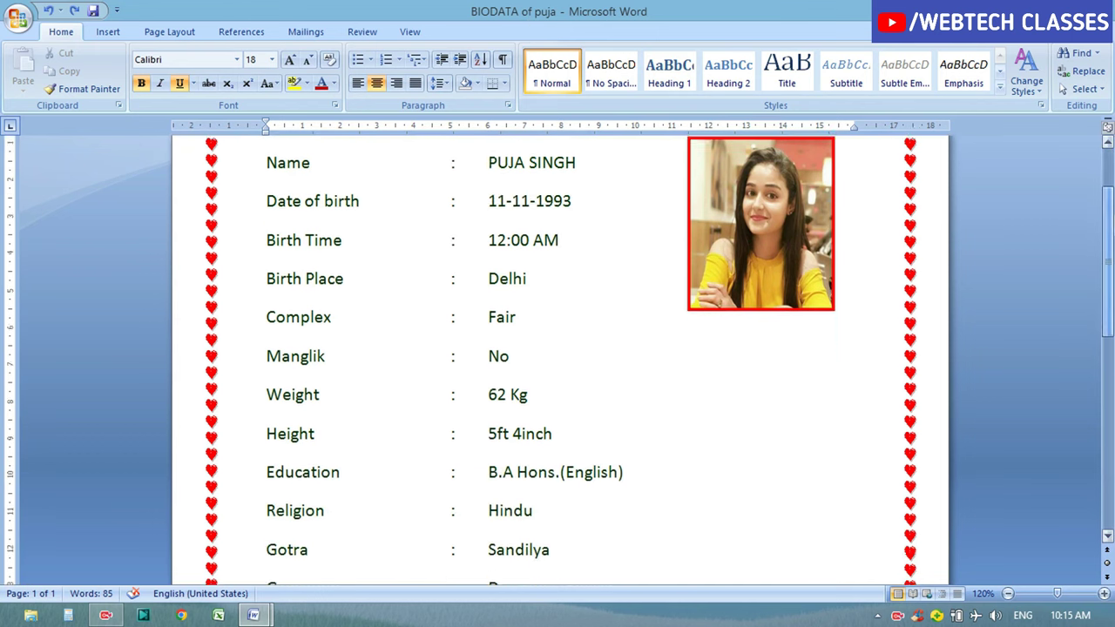
scroll(557, 360, down, 10)
scroll(557, 360, down, 4)
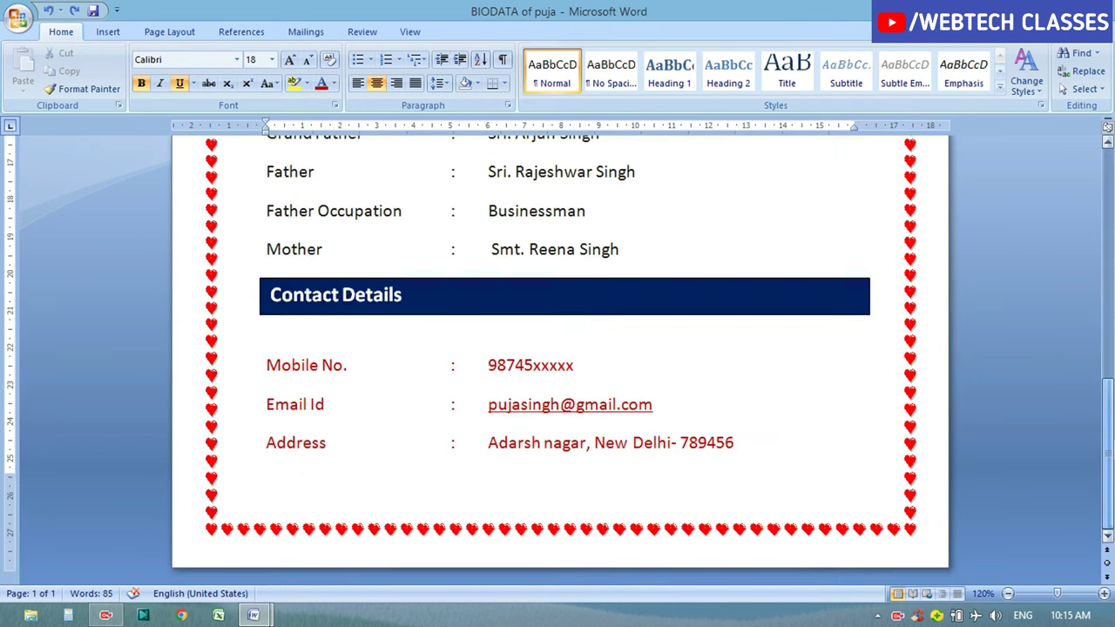
drag(1108, 453, 1108, 224)
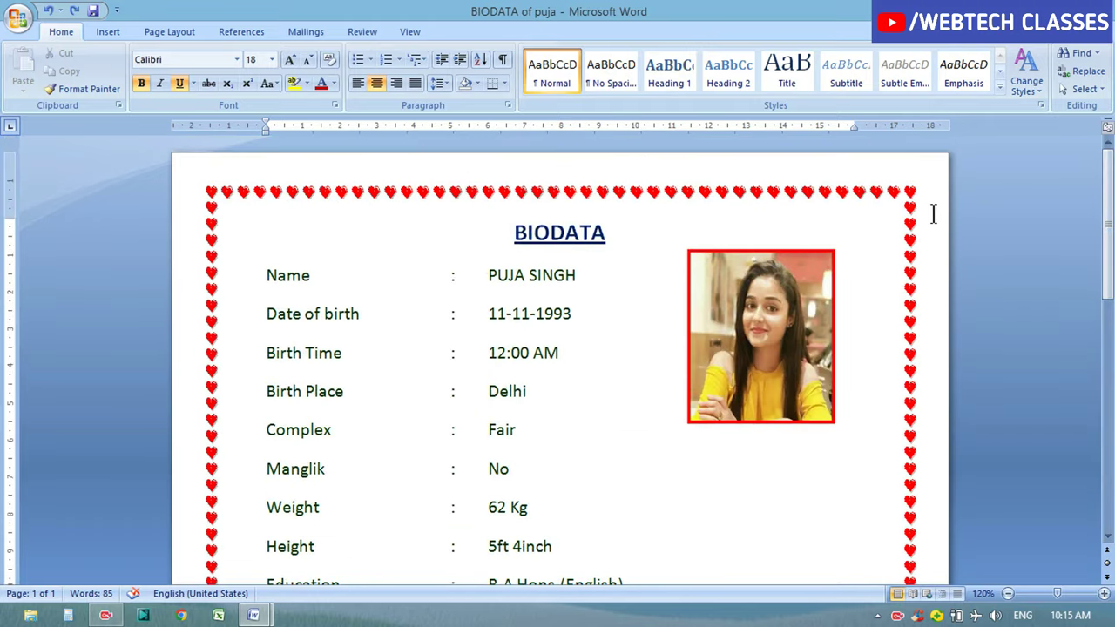